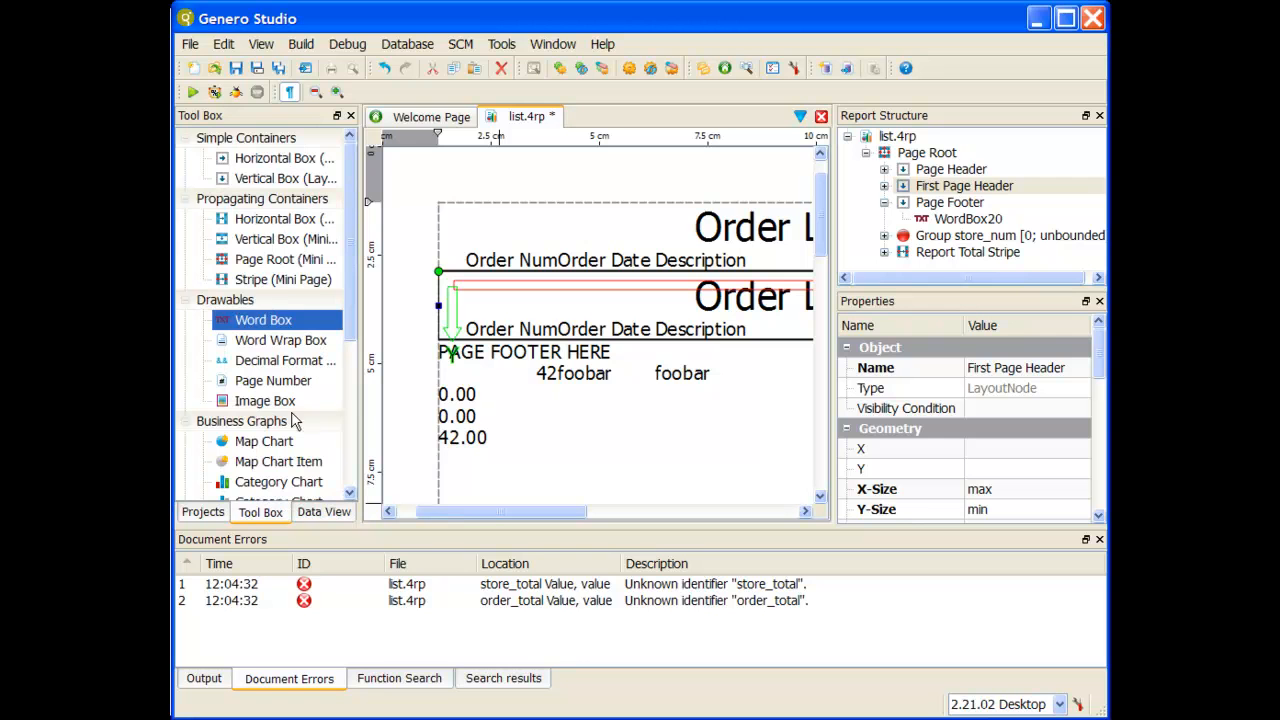
Step: Add an image box to the First Page Header and nest it inside the StripeLayouter3_1 container
{"action": "double_click", "coordinate": [285, 405]}
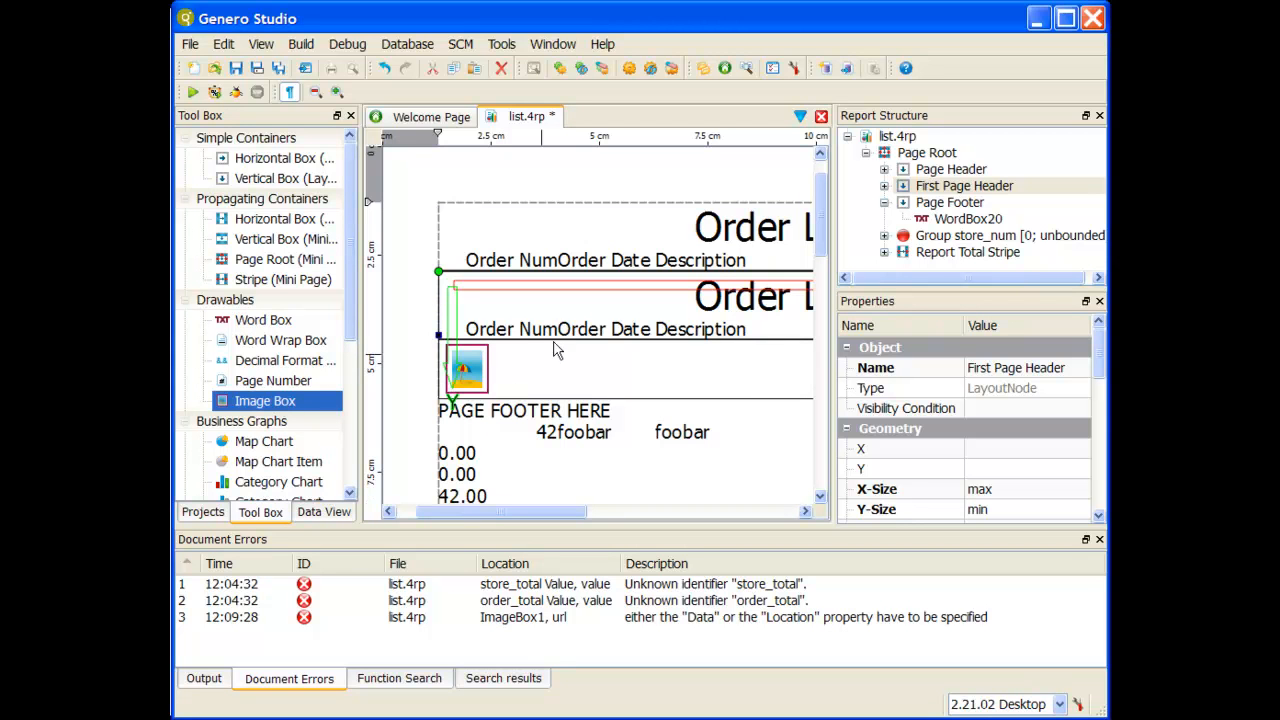
{"action": "left_click", "coordinate": [884, 186]}
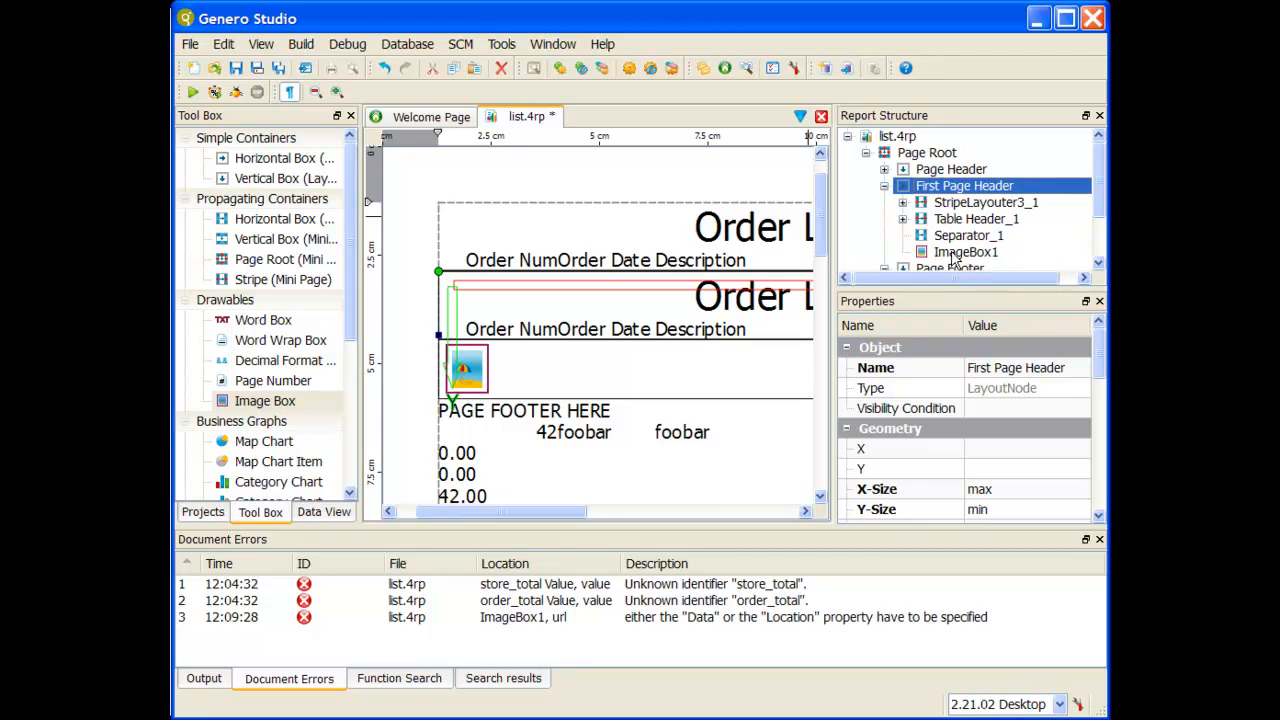
{"action": "left_click_drag", "start_coordinate": [953, 258], "coordinate": [958, 206]}
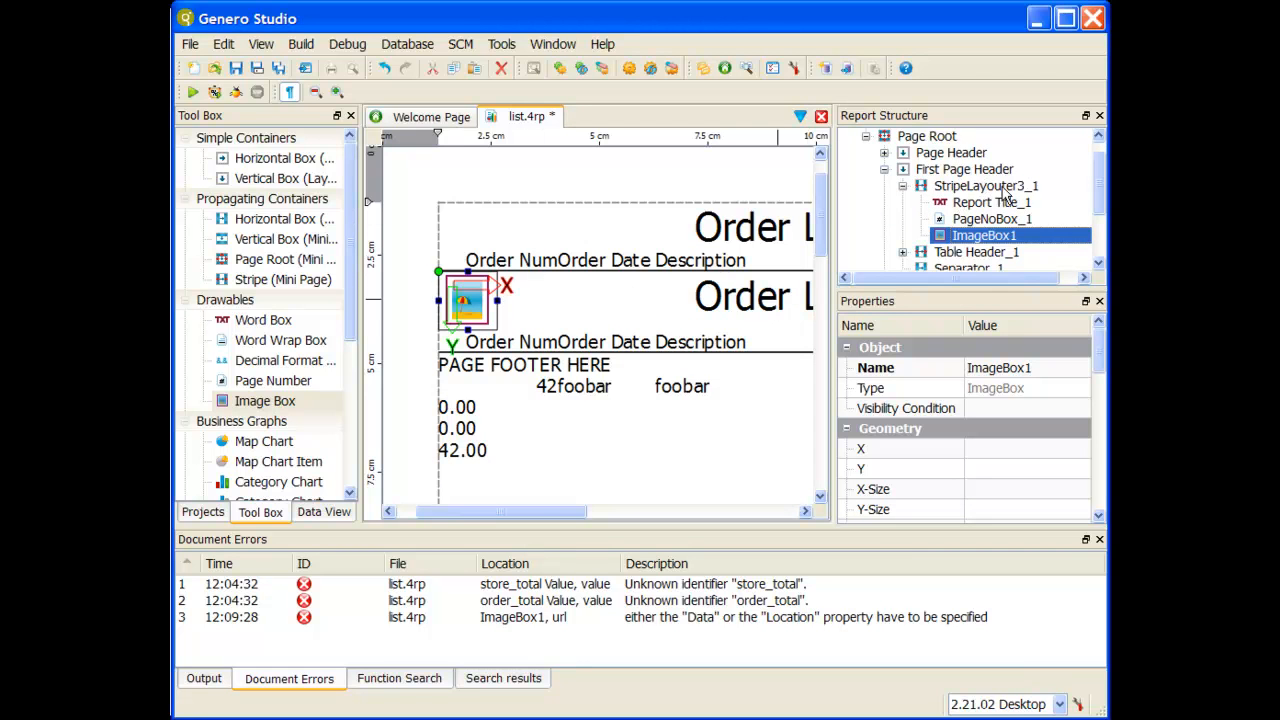
{"action": "left_click", "coordinate": [1002, 189]}
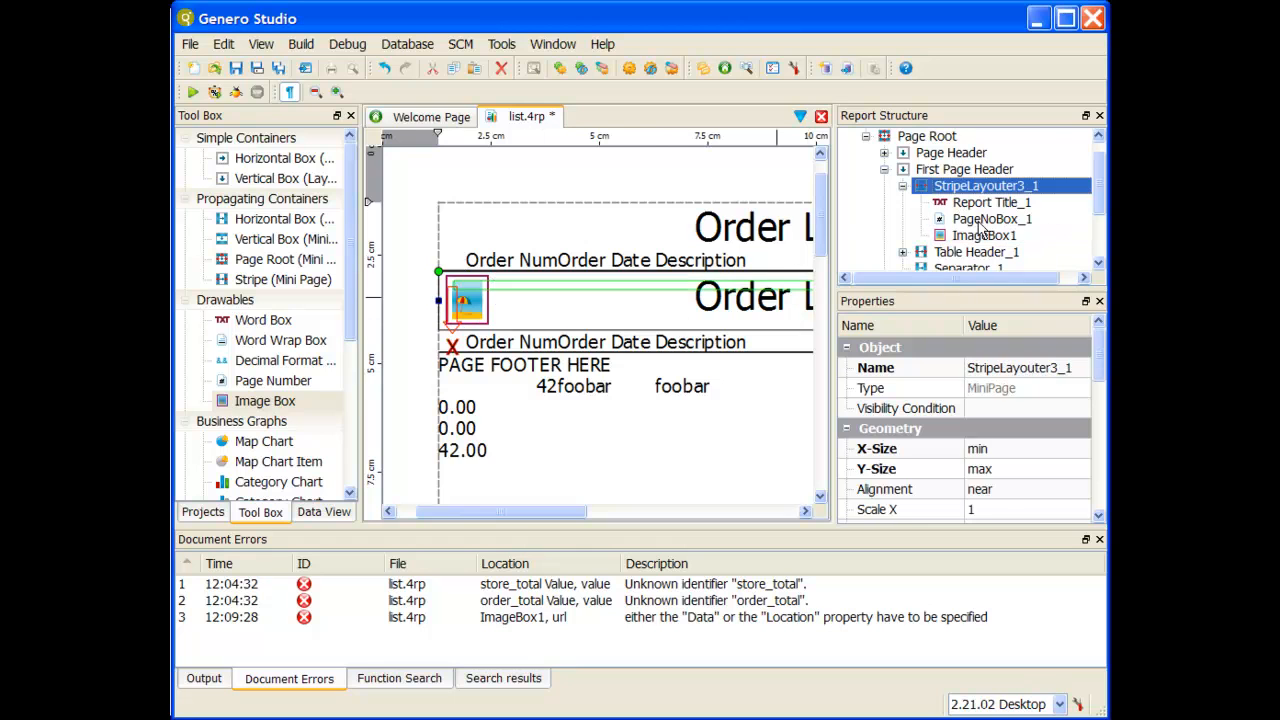
Step: Set the header image box's location to the thumbs-up JPG picture file
{"action": "left_click", "coordinate": [474, 308]}
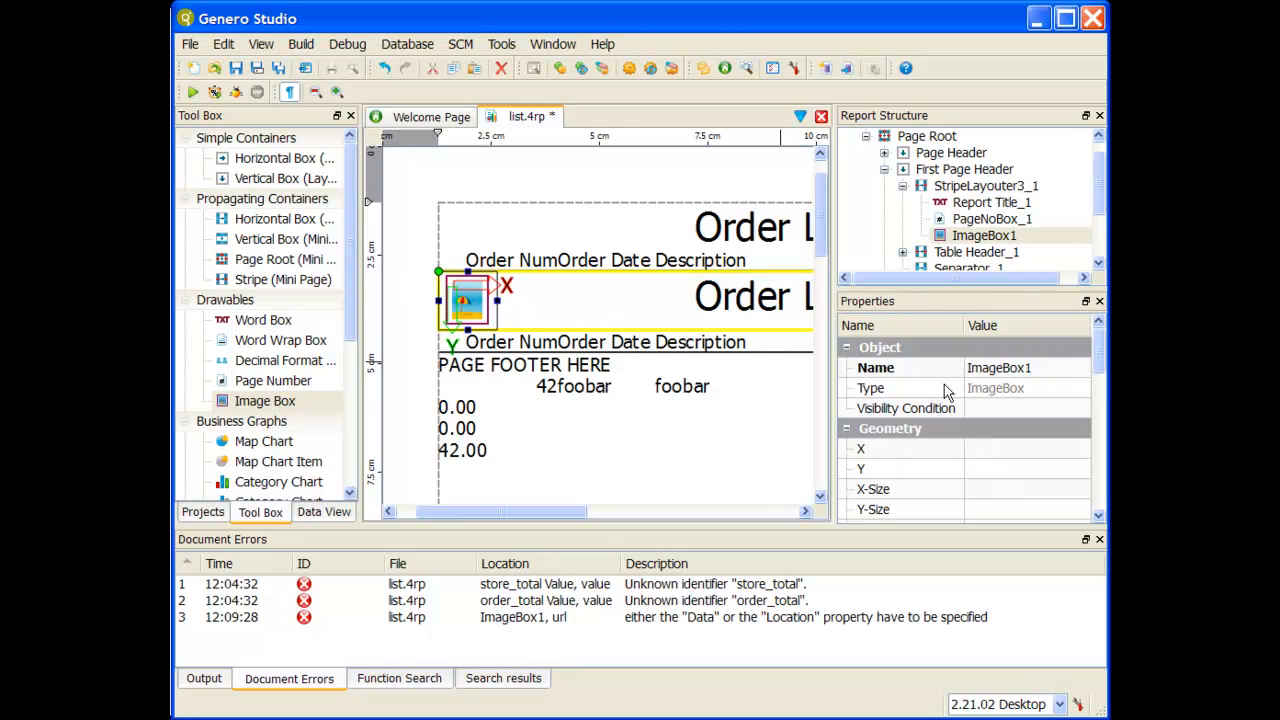
{"action": "scroll", "coordinate": [1020, 390], "scroll_direction": "down", "scroll_amount": 5}
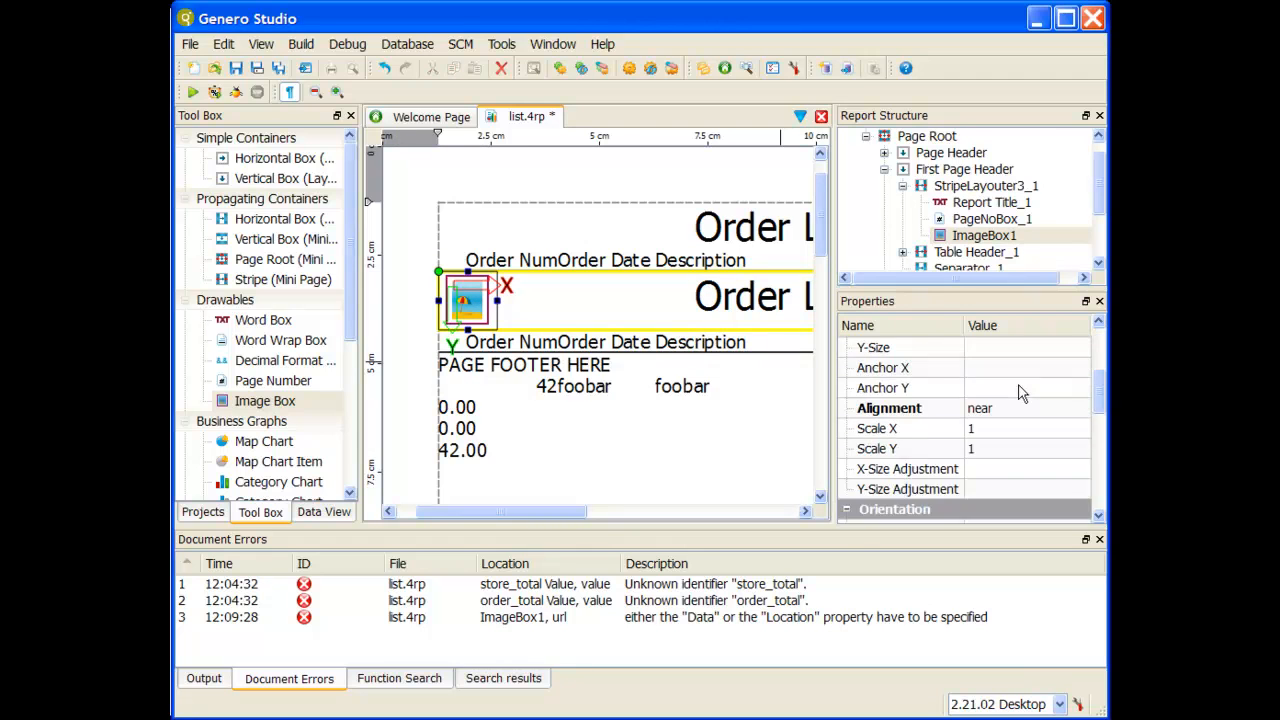
{"action": "scroll", "coordinate": [1020, 392], "scroll_direction": "down", "scroll_amount": 3}
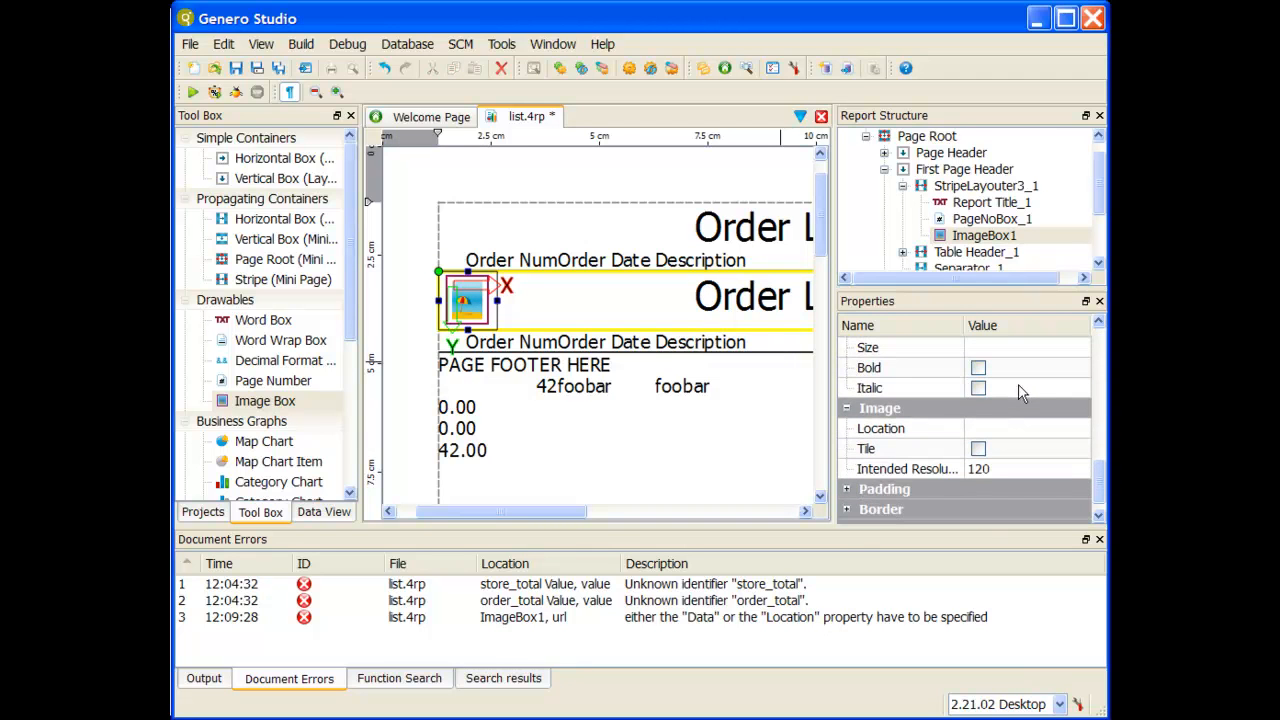
{"action": "left_click", "coordinate": [983, 429]}
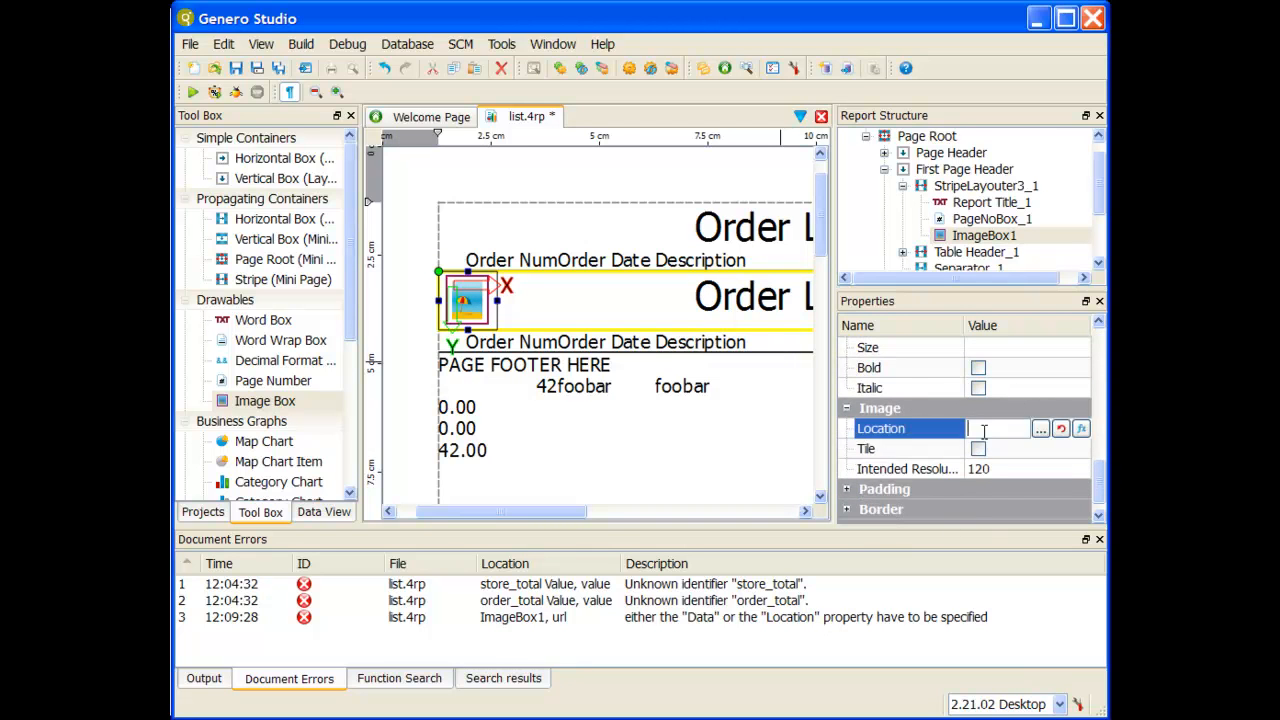
{"action": "left_click", "coordinate": [1040, 429]}
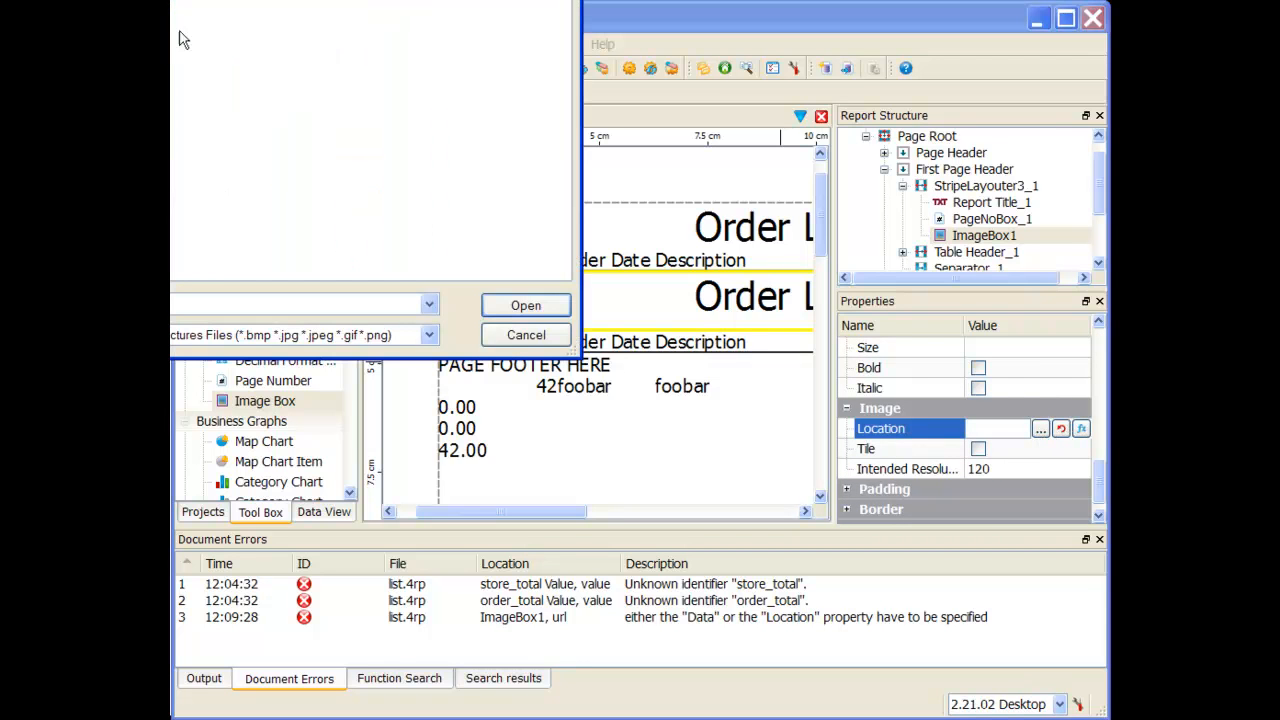
{"action": "double_click", "coordinate": [100, 42]}
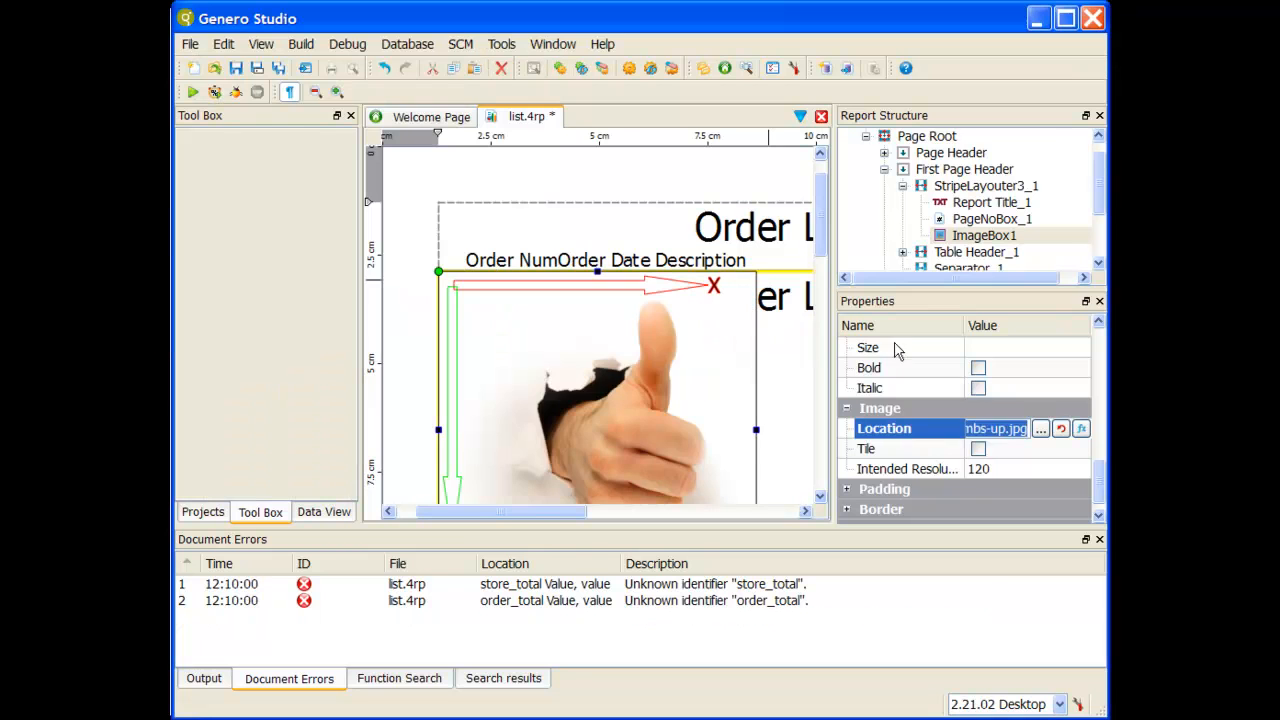
Step: Set the header image's intended resolution to 90
{"action": "left_click", "coordinate": [1006, 470]}
{"action": "type", "text": "90"}
{"action": "key", "text": "Return"}
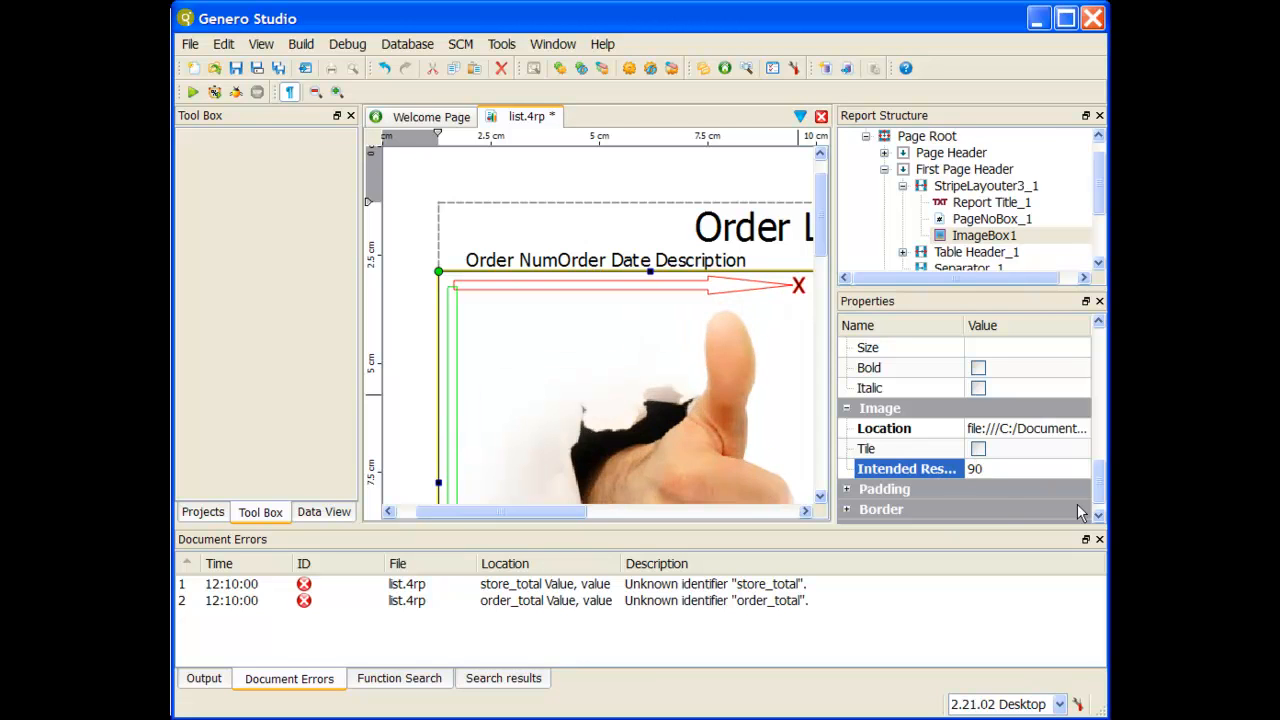
Step: Set the header image's intended resolution to 360
{"action": "left_click", "coordinate": [998, 476]}
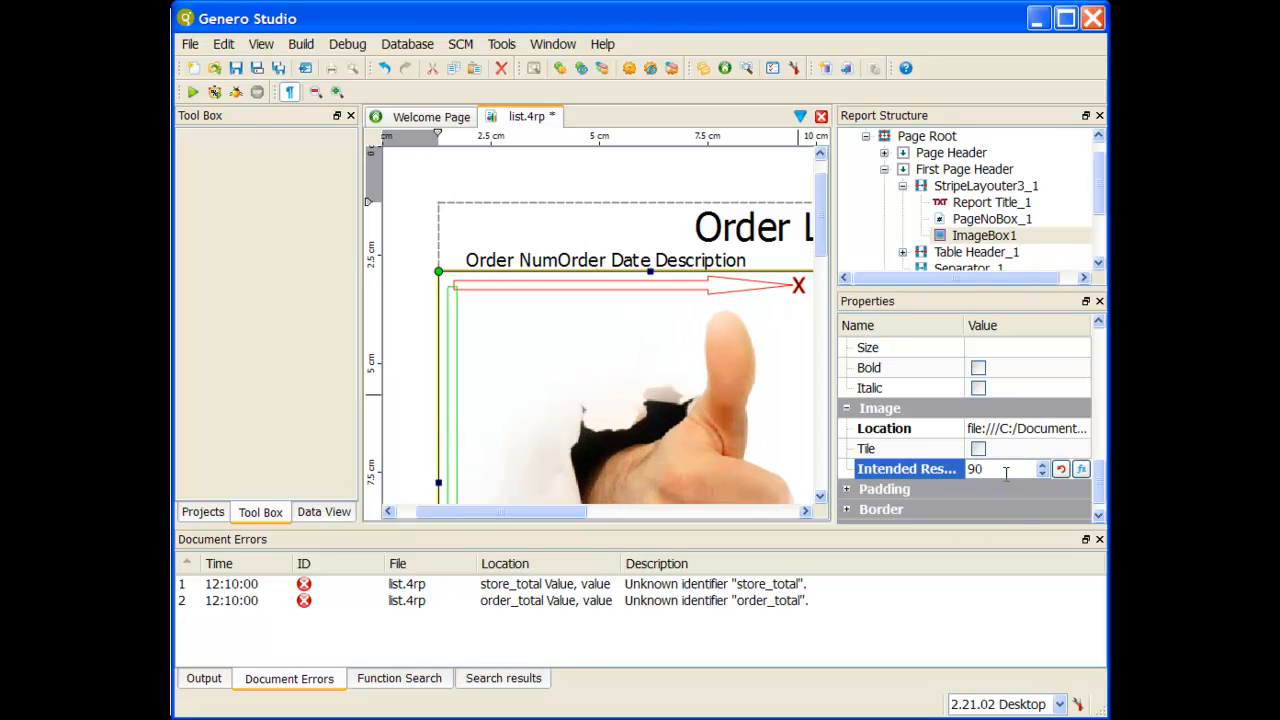
{"action": "double_click", "coordinate": [987, 469]}
{"action": "type", "text": "360"}
{"action": "key", "text": "Return"}
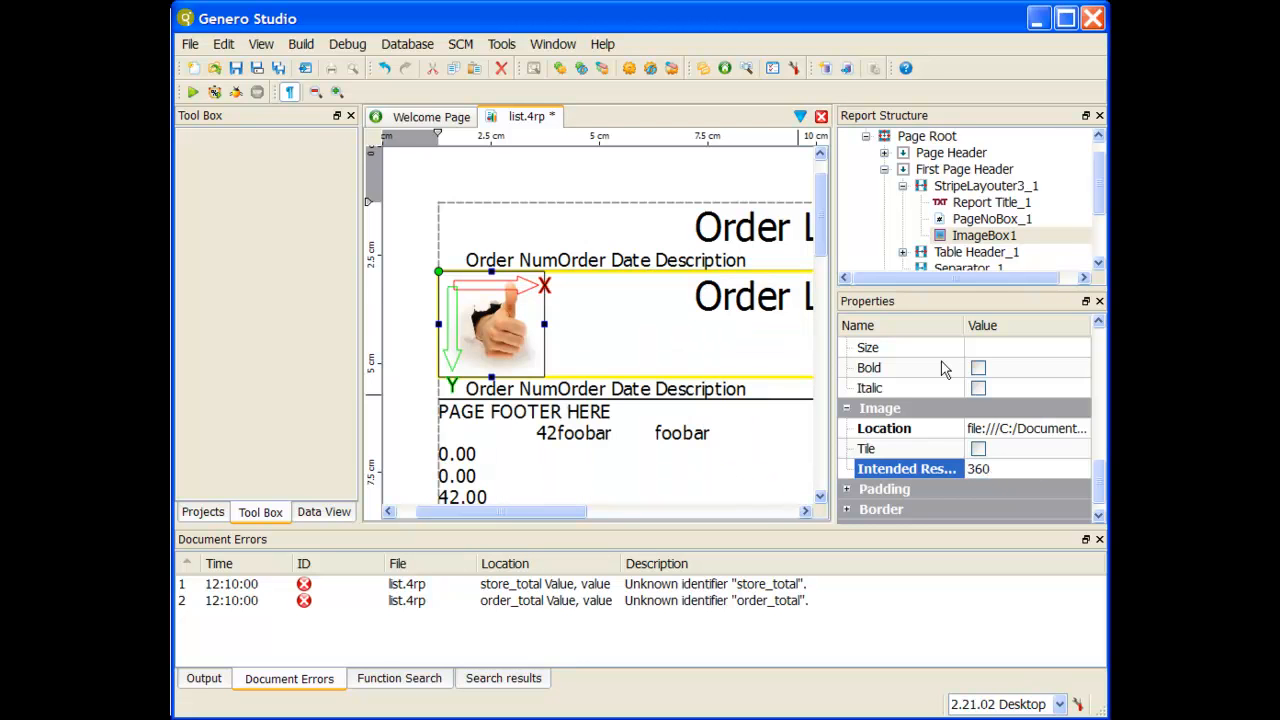
{"action": "left_click", "coordinate": [597, 346]}
{"action": "left_click", "coordinate": [513, 320]}
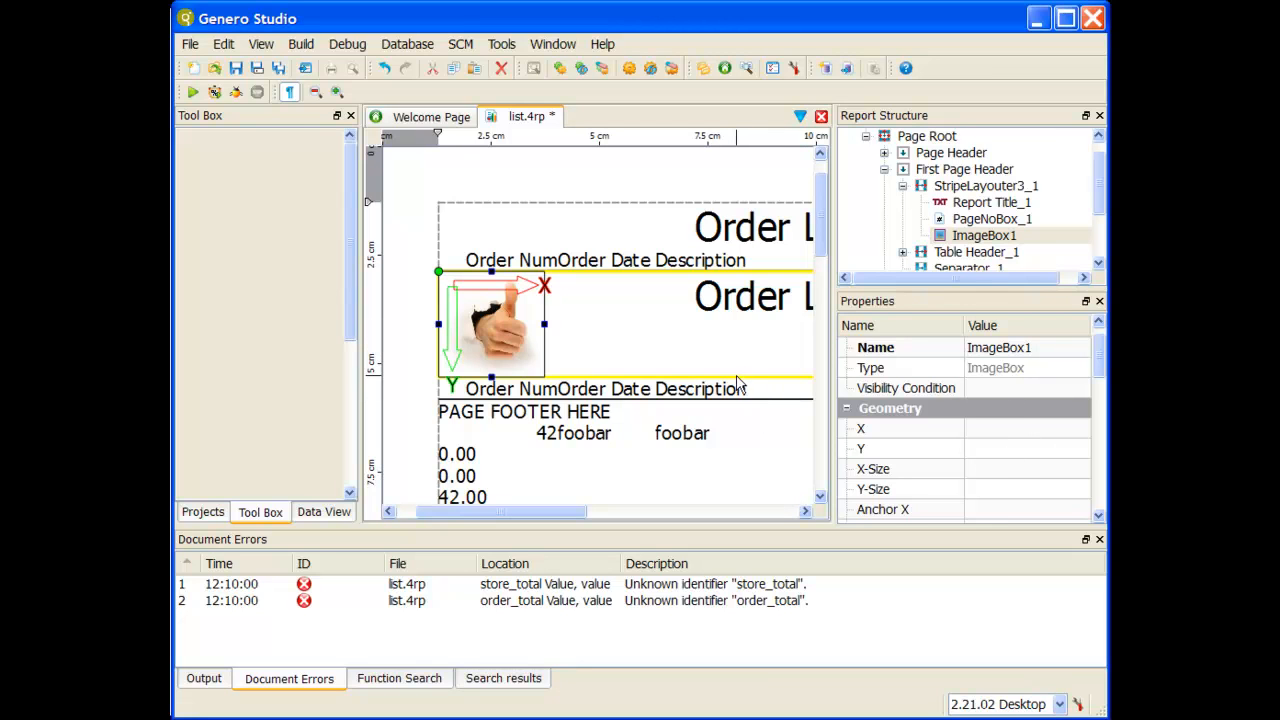
{"action": "left_click_drag", "start_coordinate": [1097, 366], "coordinate": [1097, 490]}
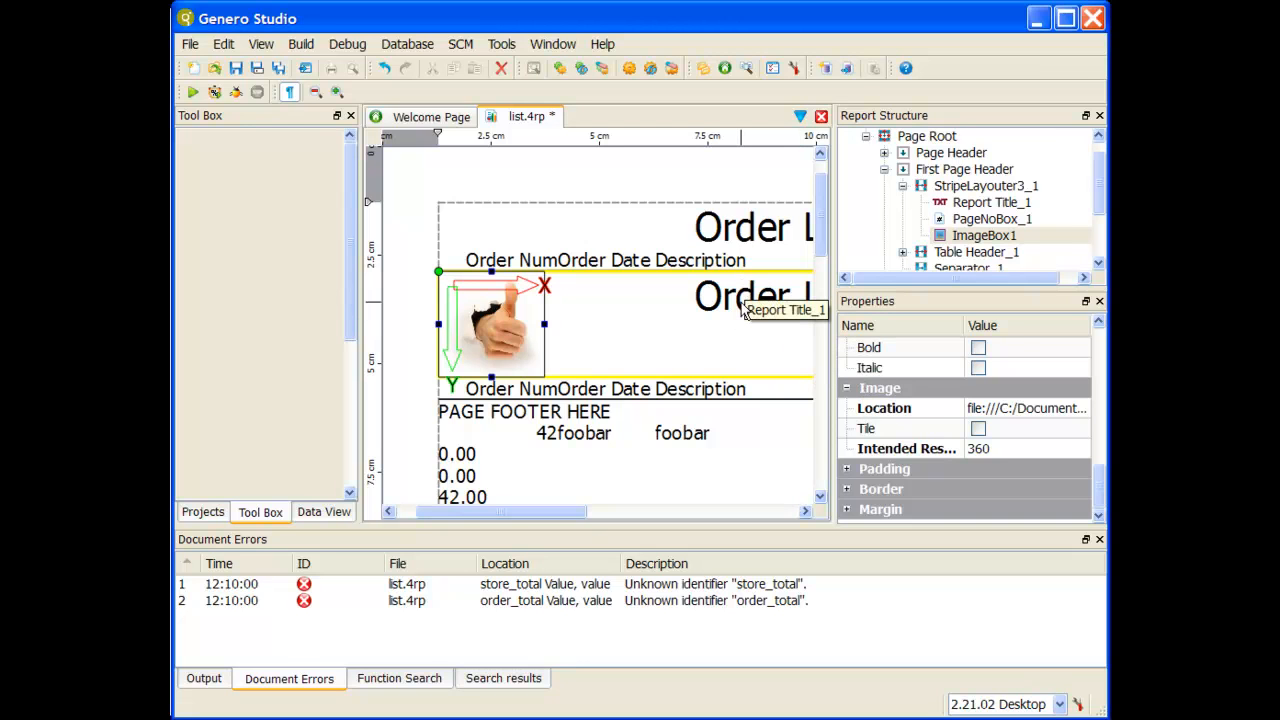
{"action": "left_click", "coordinate": [616, 409]}
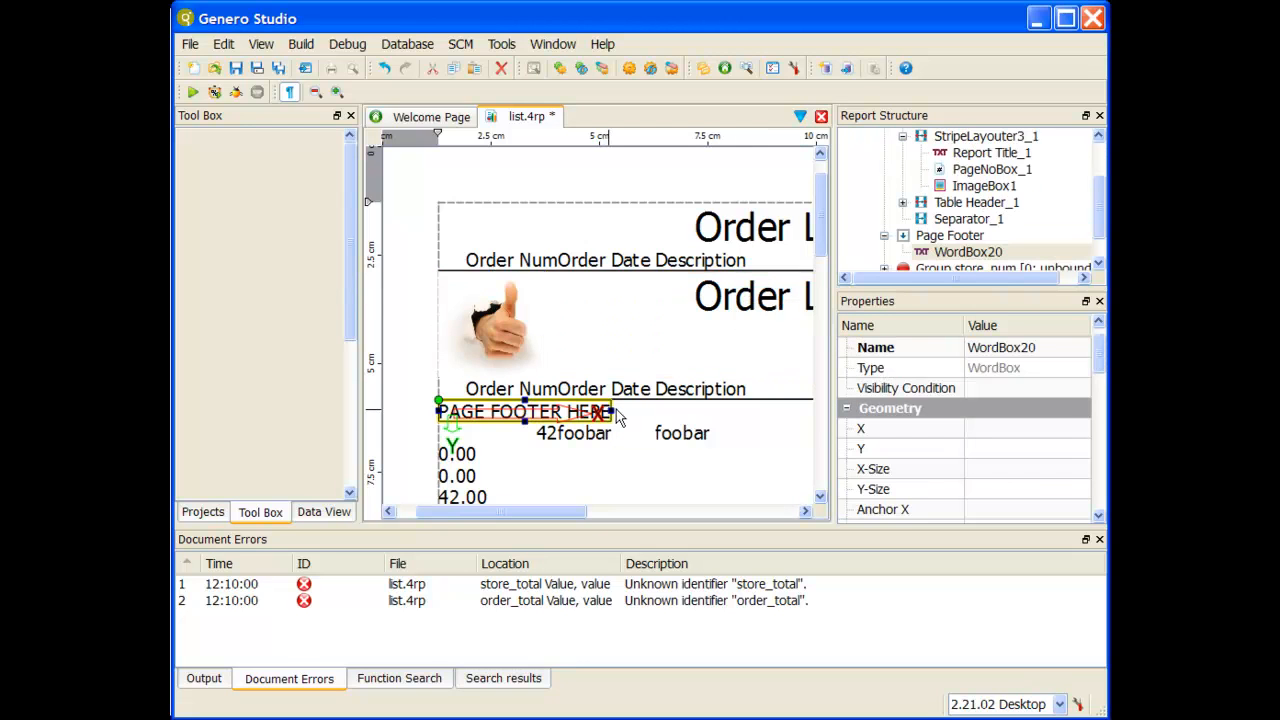
{"action": "left_click", "coordinate": [727, 420]}
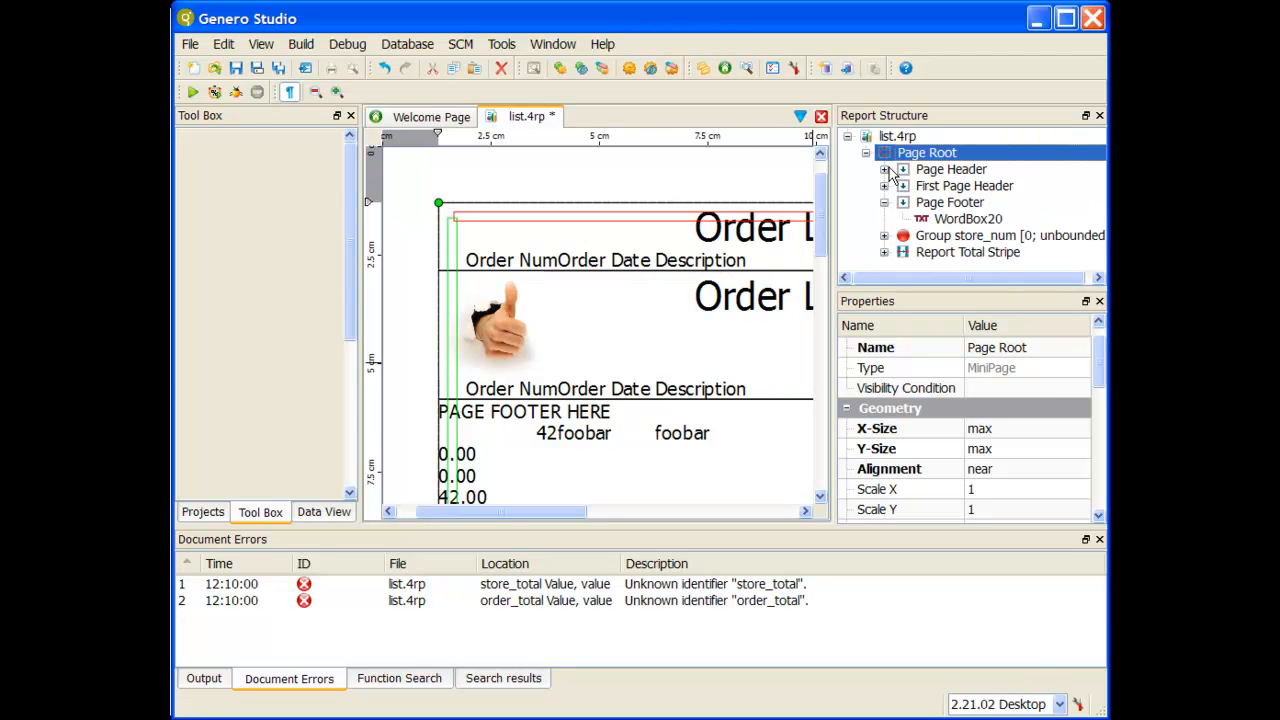
Step: Add a Stripe mini page to the Page Footer and place the PAGE FOOTER HERE word box inside it
{"action": "left_click", "coordinate": [958, 204]}
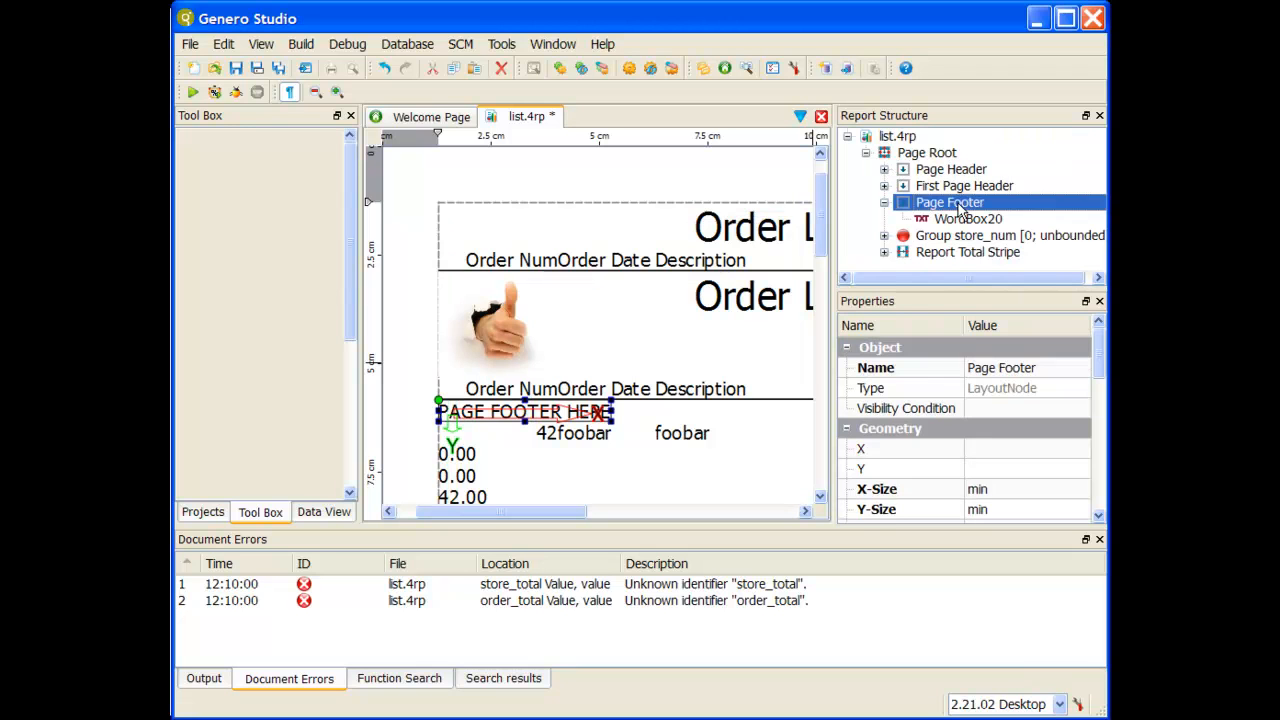
{"action": "left_click", "coordinate": [1012, 222]}
{"action": "left_click", "coordinate": [992, 205]}
{"action": "left_click", "coordinate": [205, 512]}
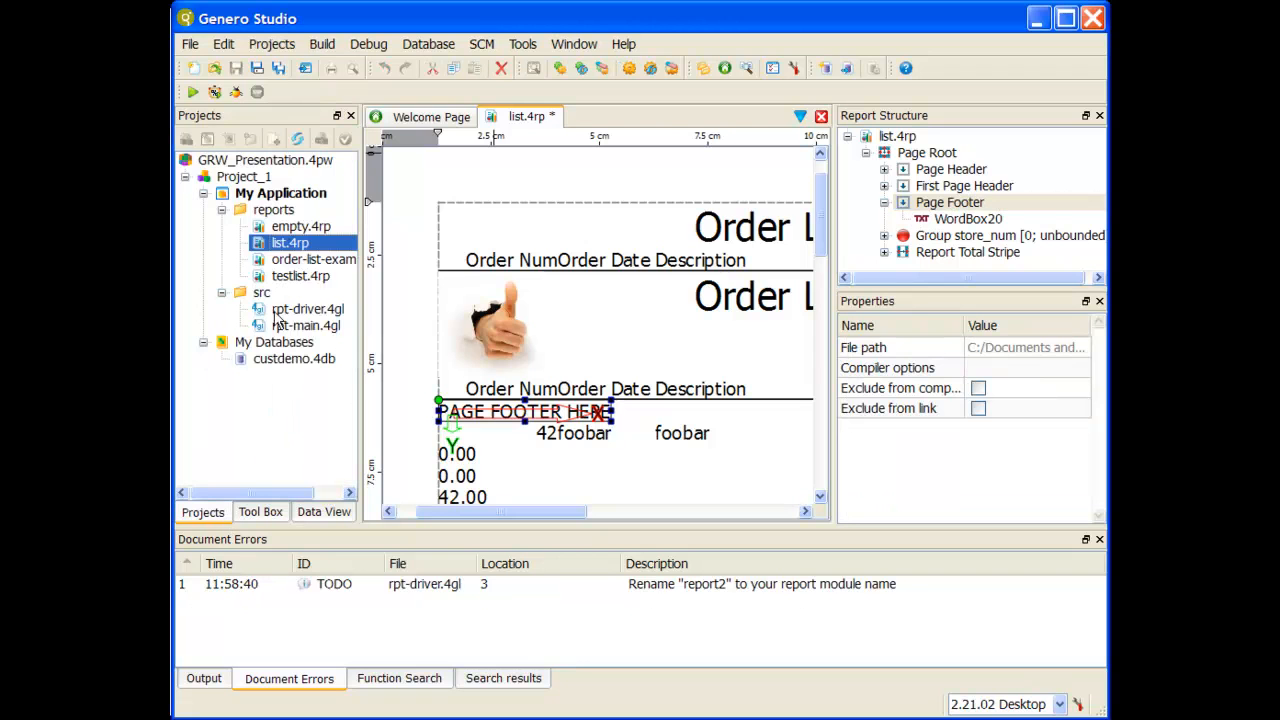
{"action": "left_click", "coordinate": [255, 513]}
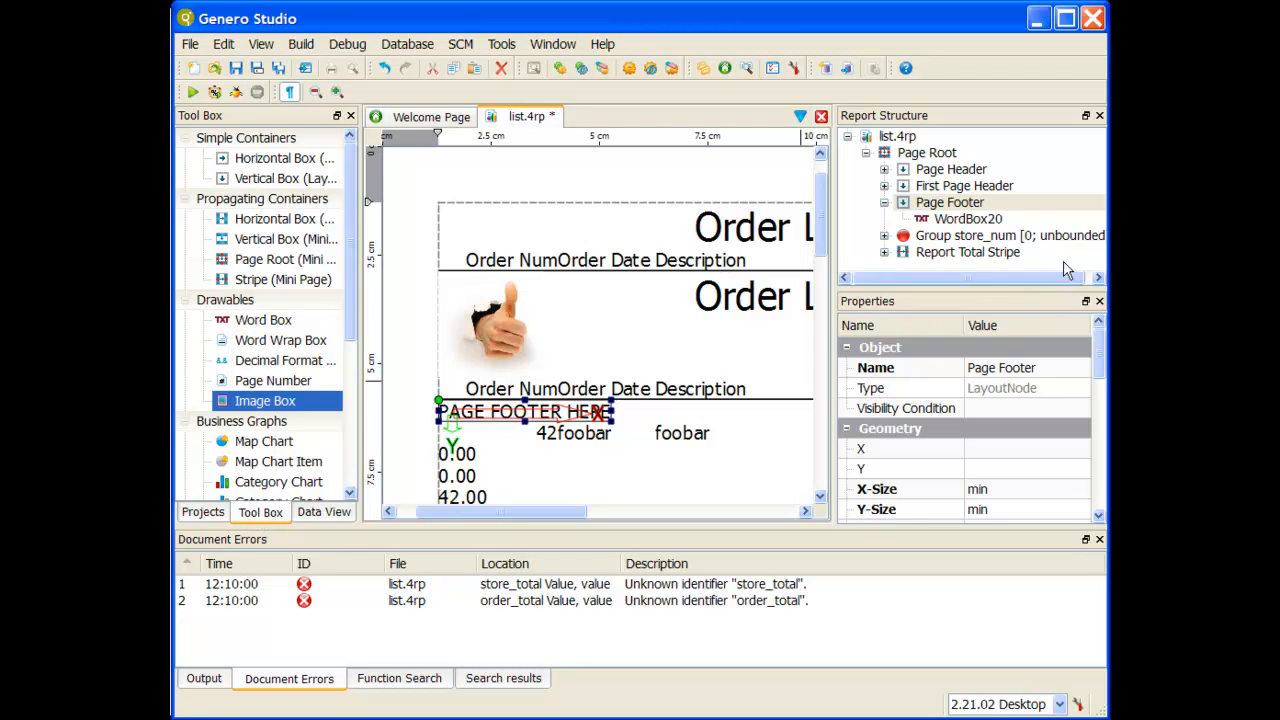
{"action": "left_click", "coordinate": [986, 206]}
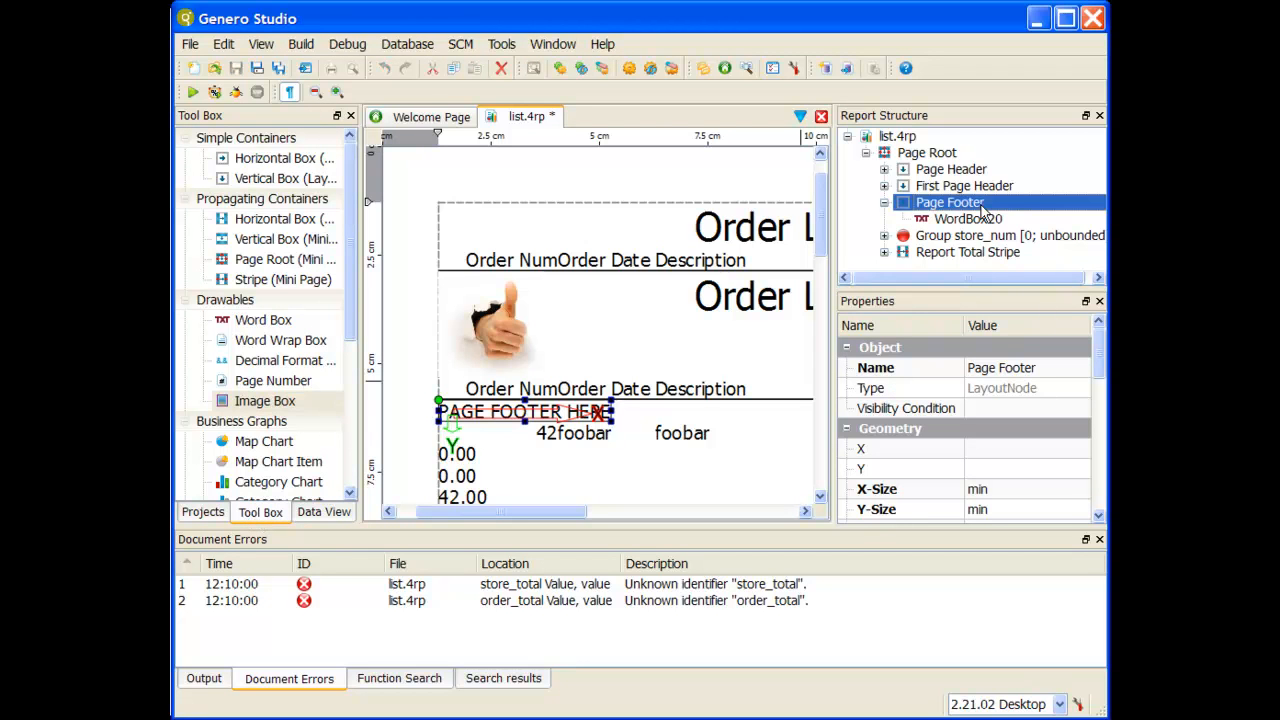
{"action": "left_click", "coordinate": [280, 281]}
{"action": "left_click_drag", "start_coordinate": [280, 281], "coordinate": [960, 236]}
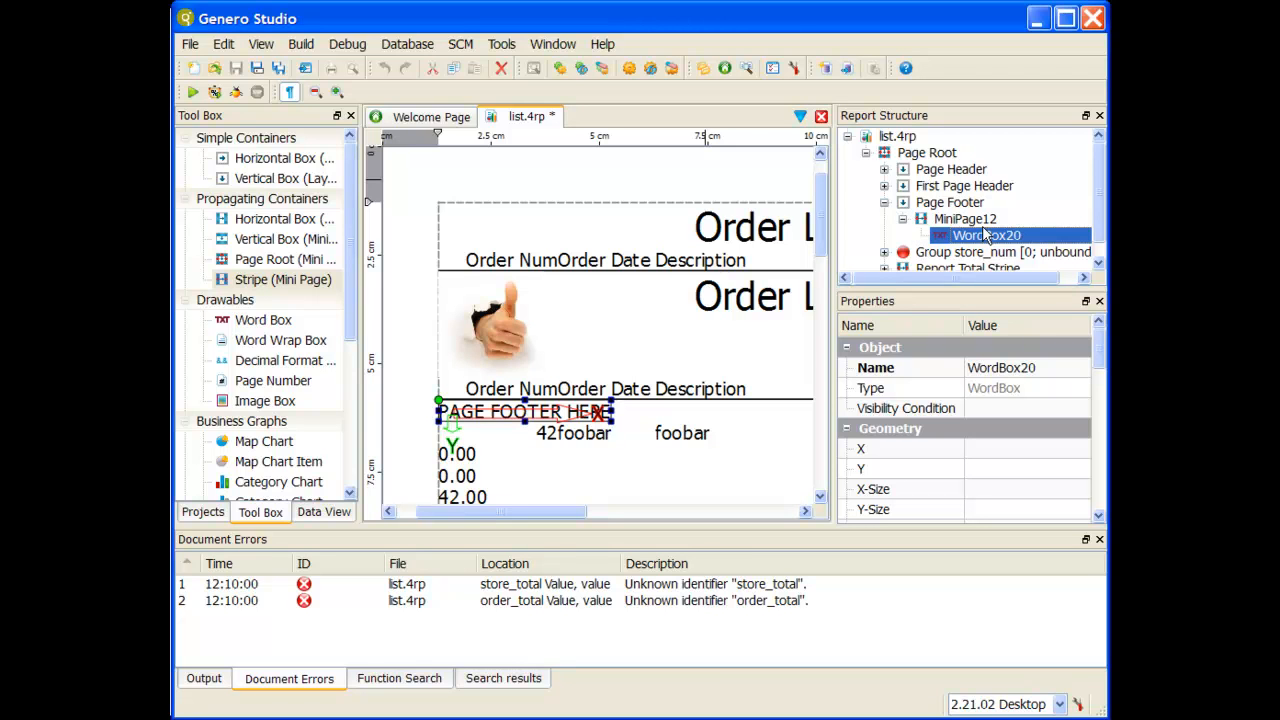
Step: Add a page number to the footer stripe and delete the PAGE FOOTER HERE word box
{"action": "left_click", "coordinate": [296, 390]}
{"action": "left_click_drag", "start_coordinate": [300, 390], "coordinate": [654, 413]}
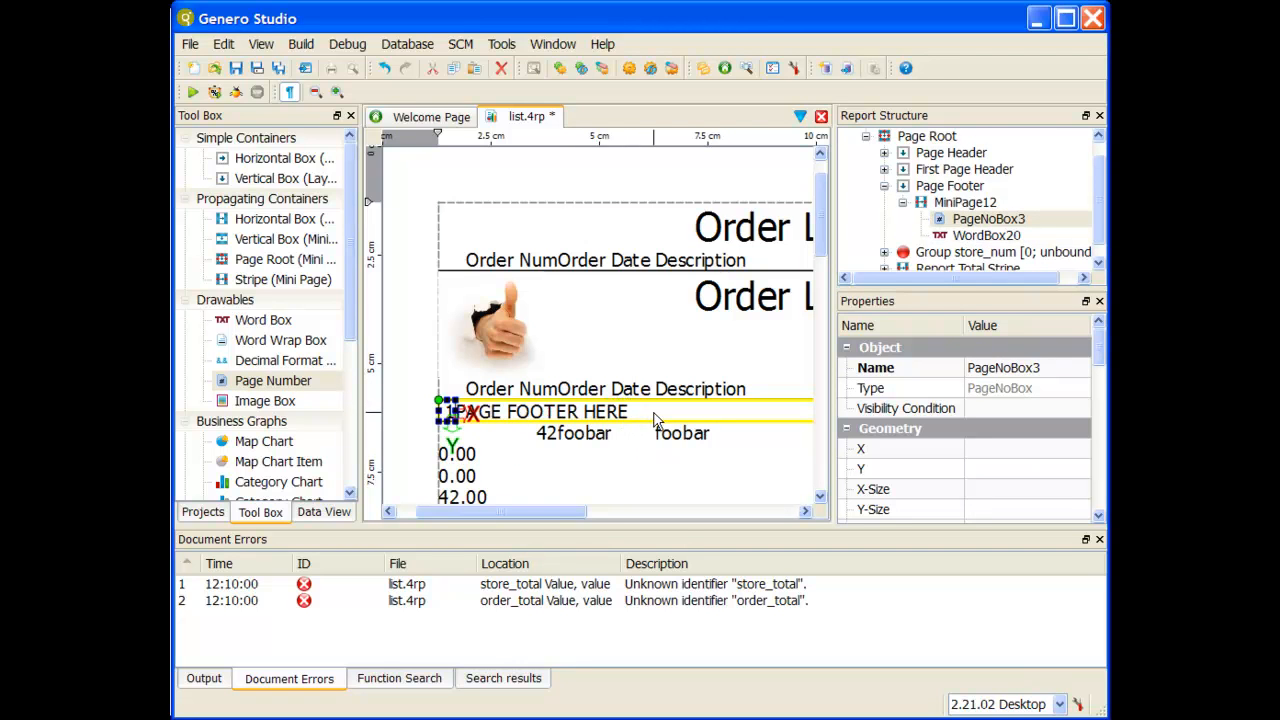
{"action": "left_click", "coordinate": [485, 413]}
{"action": "left_click", "coordinate": [450, 413]}
{"action": "left_click", "coordinate": [480, 413]}
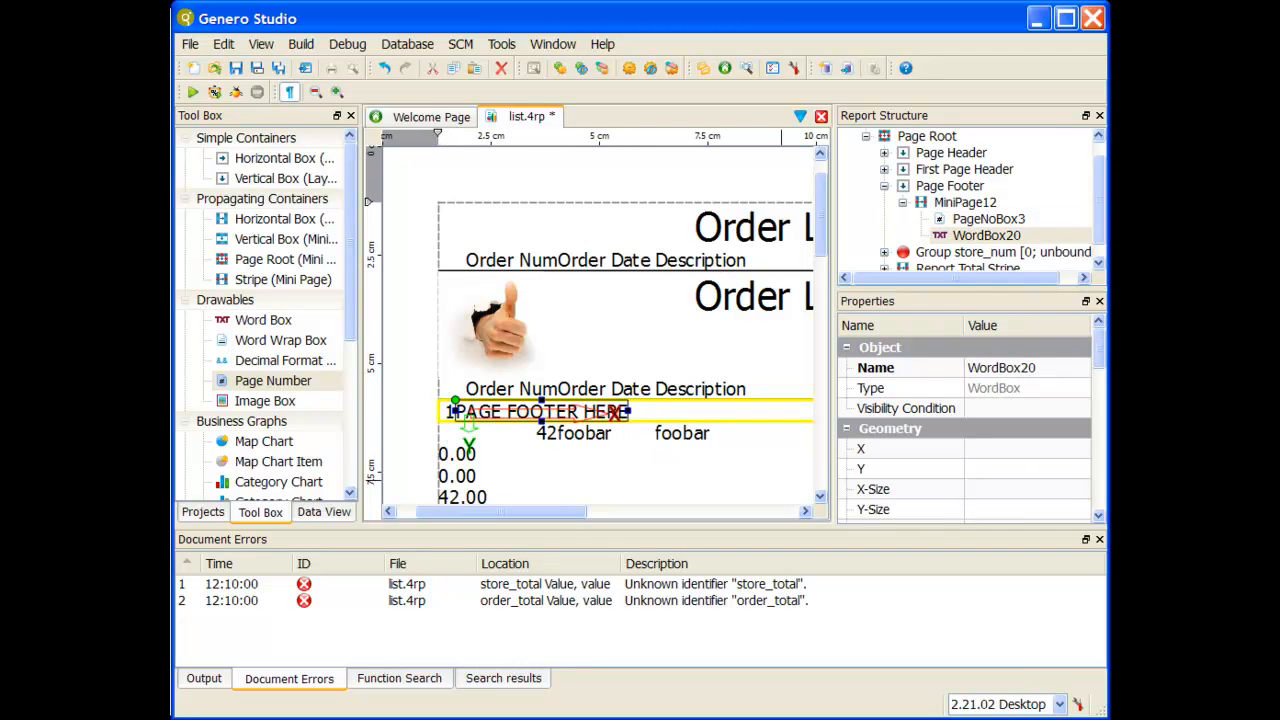
{"action": "key", "text": "Delete"}
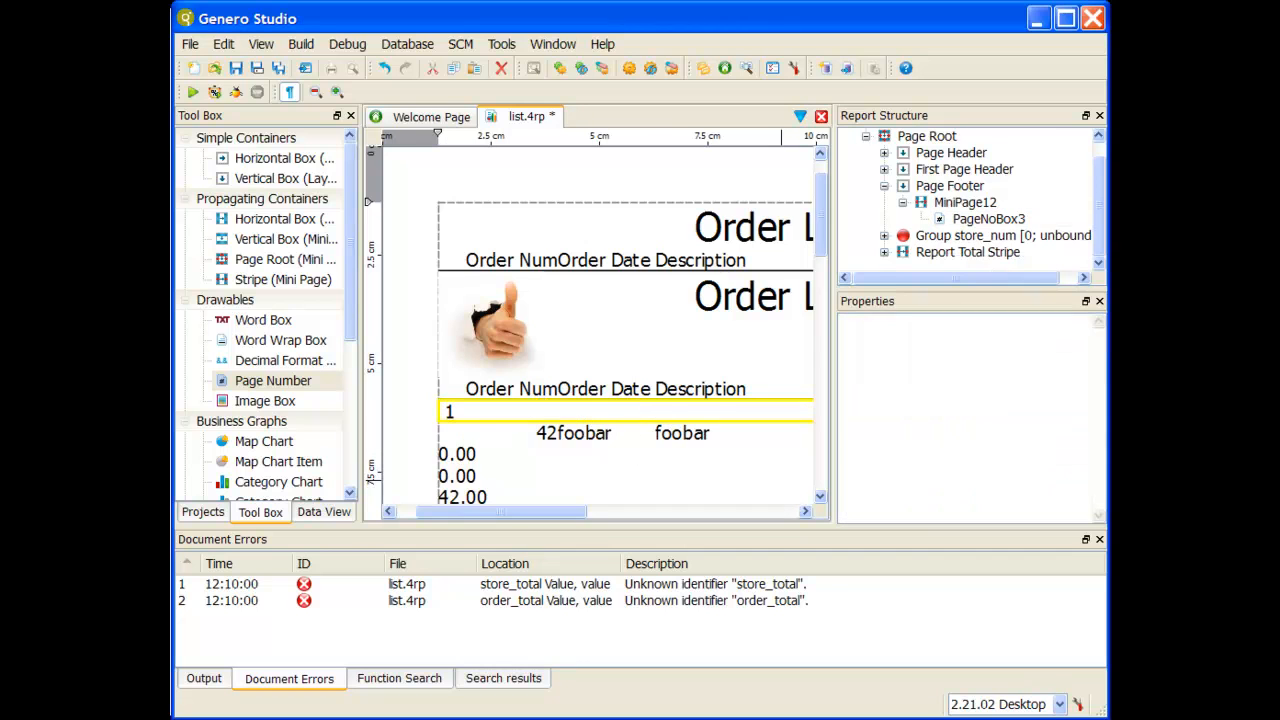
Step: Set the footer page number's Page Number name property to Page Root
{"action": "left_click", "coordinate": [455, 418]}
{"action": "left_click", "coordinate": [1025, 369]}
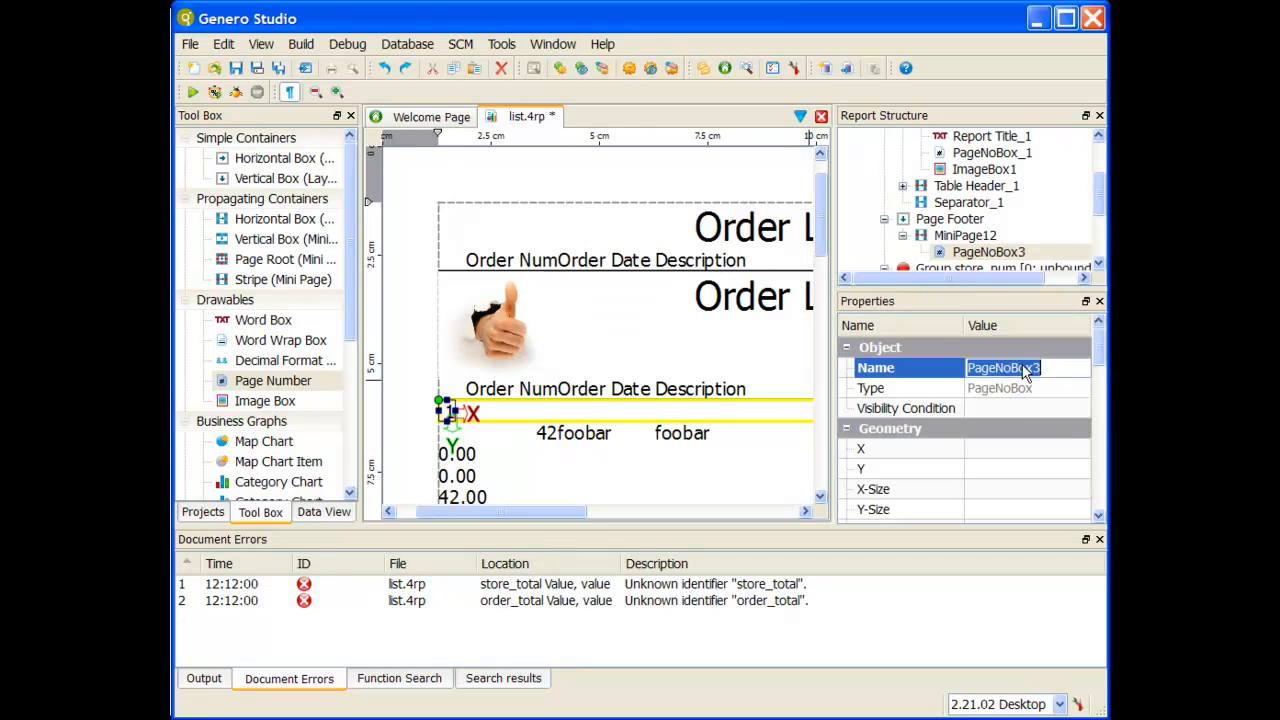
{"action": "scroll", "coordinate": [1020, 365], "scroll_direction": "down", "scroll_amount": 4}
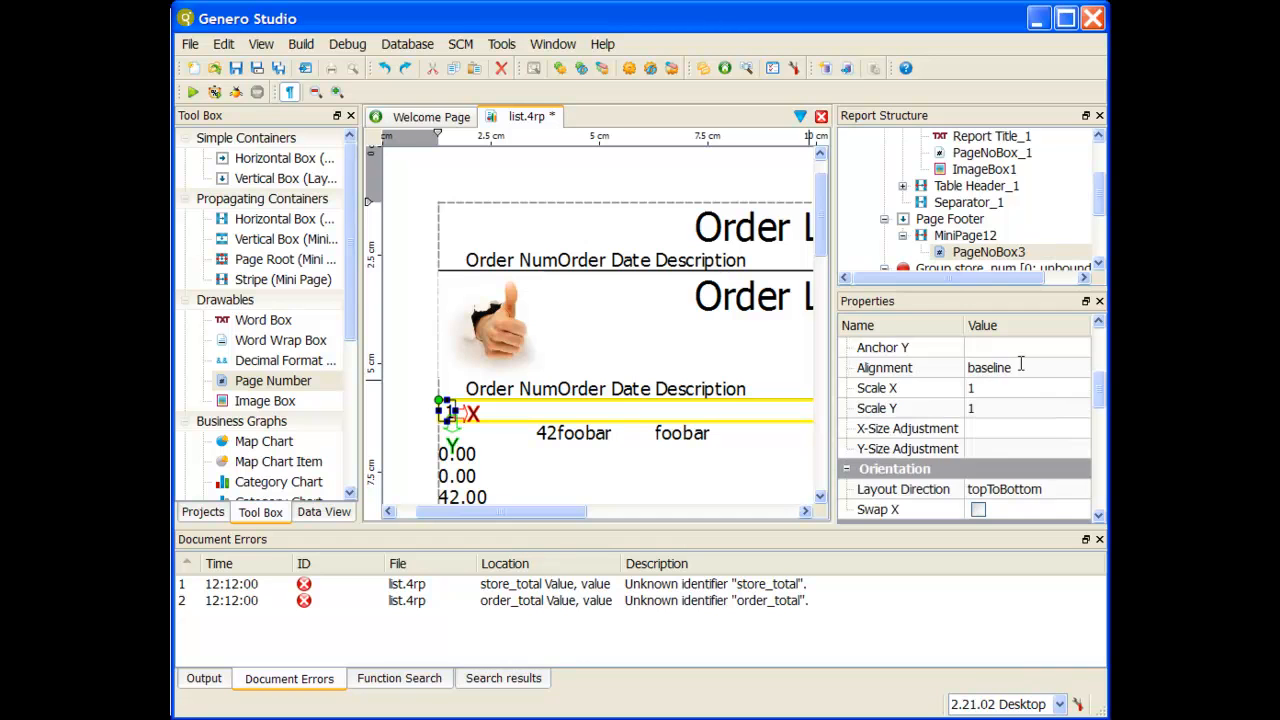
{"action": "scroll", "coordinate": [1020, 365], "scroll_direction": "down", "scroll_amount": 3}
{"action": "left_click", "coordinate": [913, 408]}
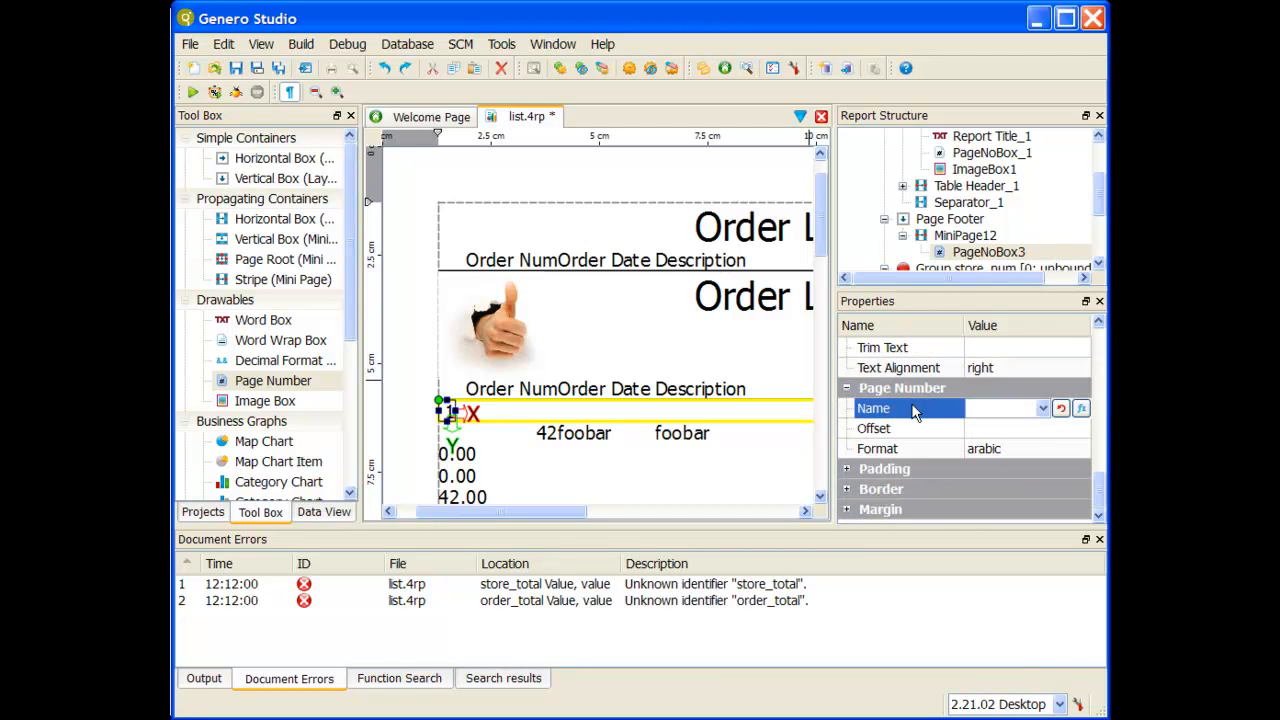
{"action": "left_click", "coordinate": [1043, 408]}
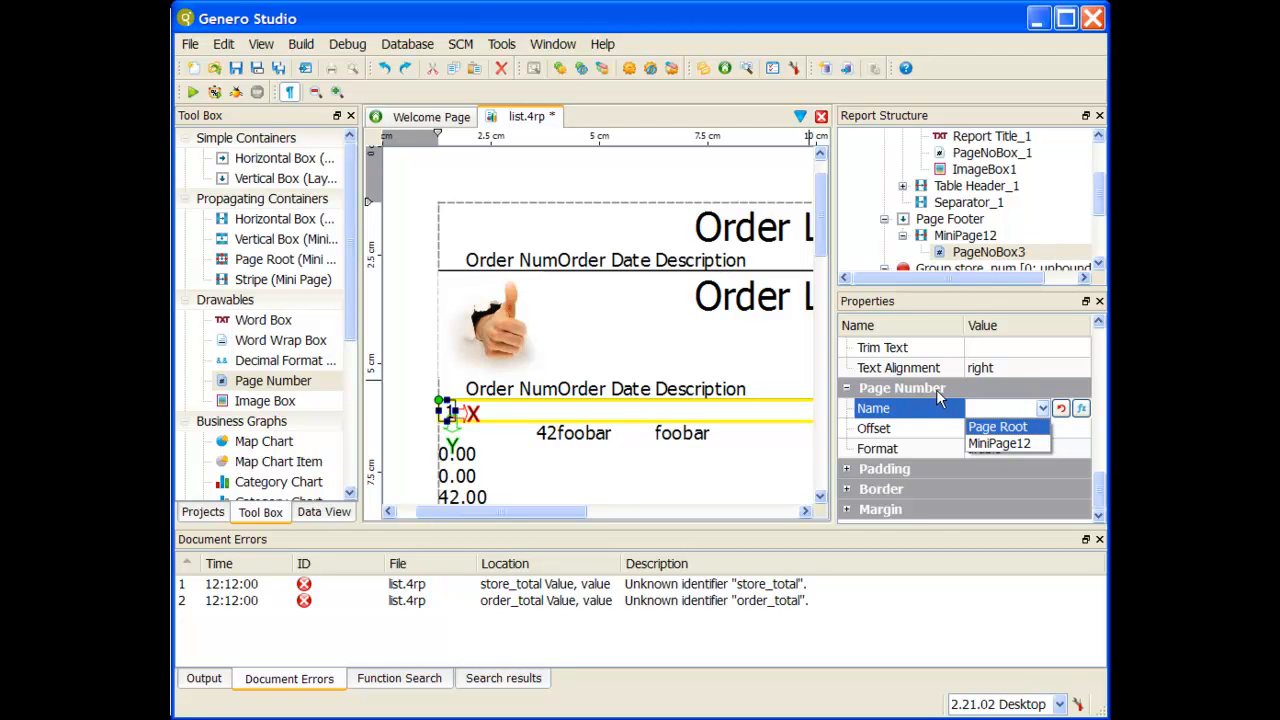
{"action": "left_click", "coordinate": [996, 430]}
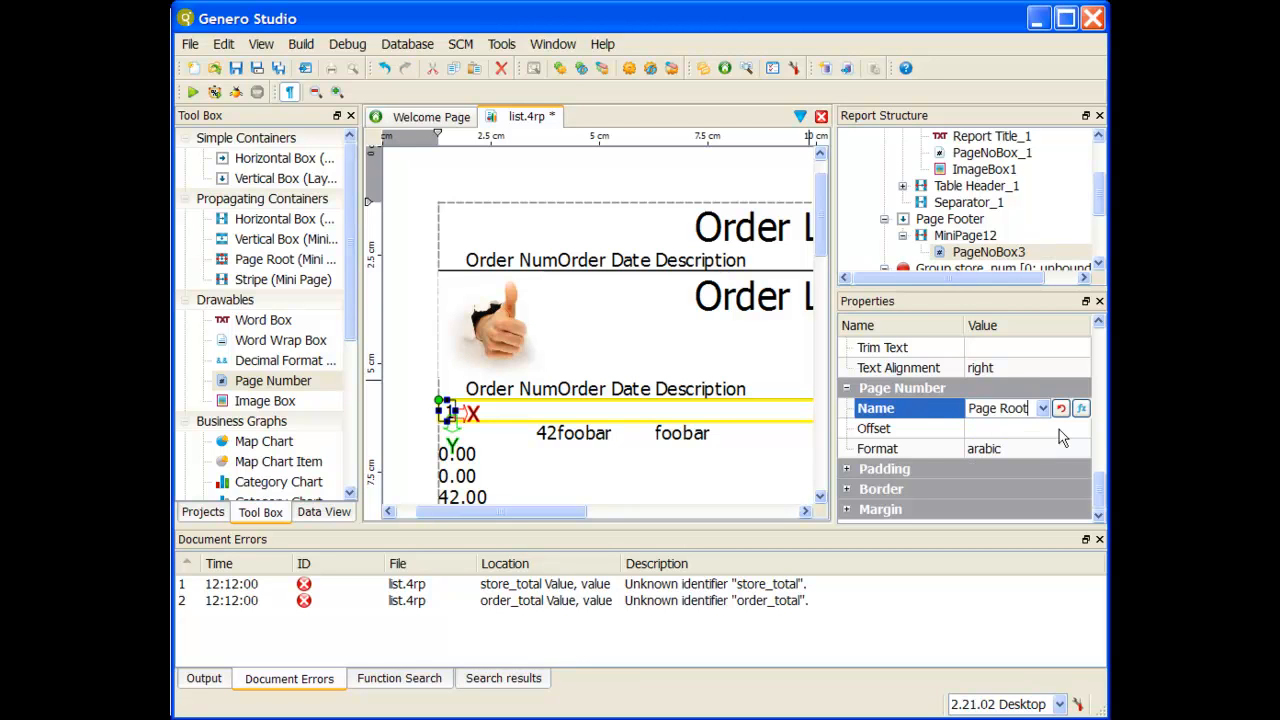
Step: Set the footer page number's offset to 1 and its format to lowerroman
{"action": "left_click", "coordinate": [1004, 428]}
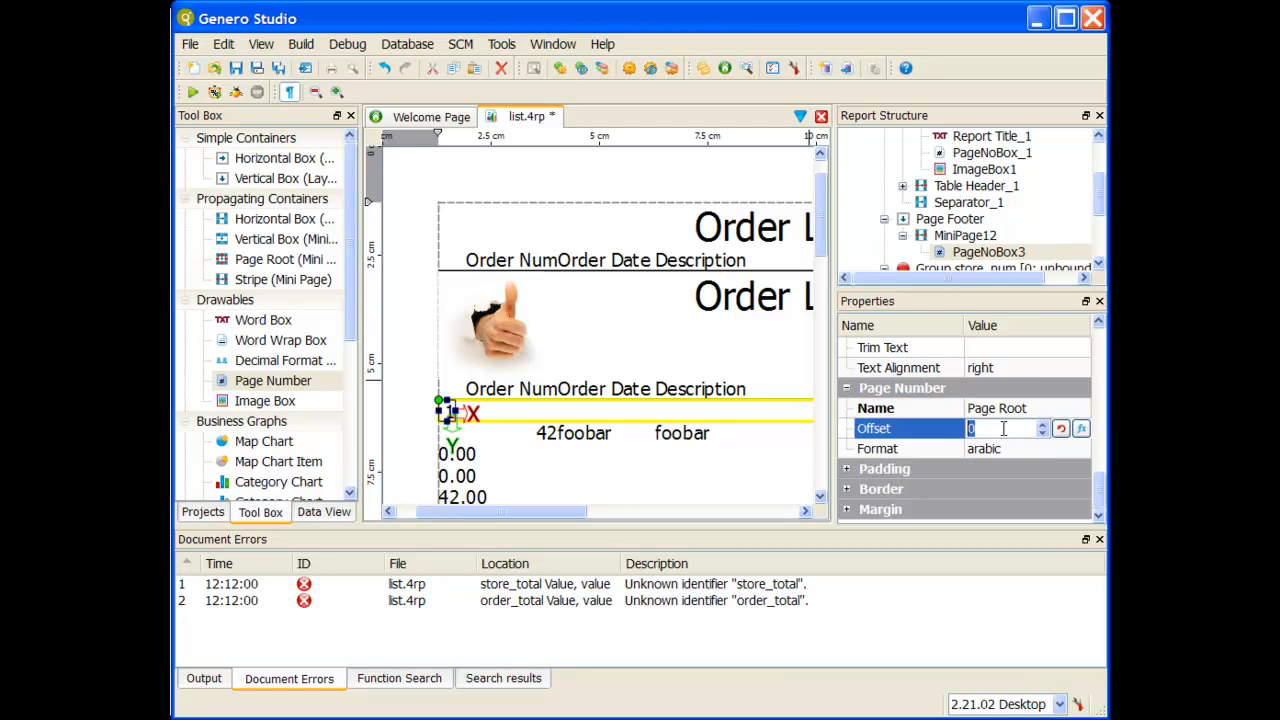
{"action": "left_click", "coordinate": [1044, 424]}
{"action": "left_click", "coordinate": [1042, 433]}
{"action": "left_click", "coordinate": [1014, 454]}
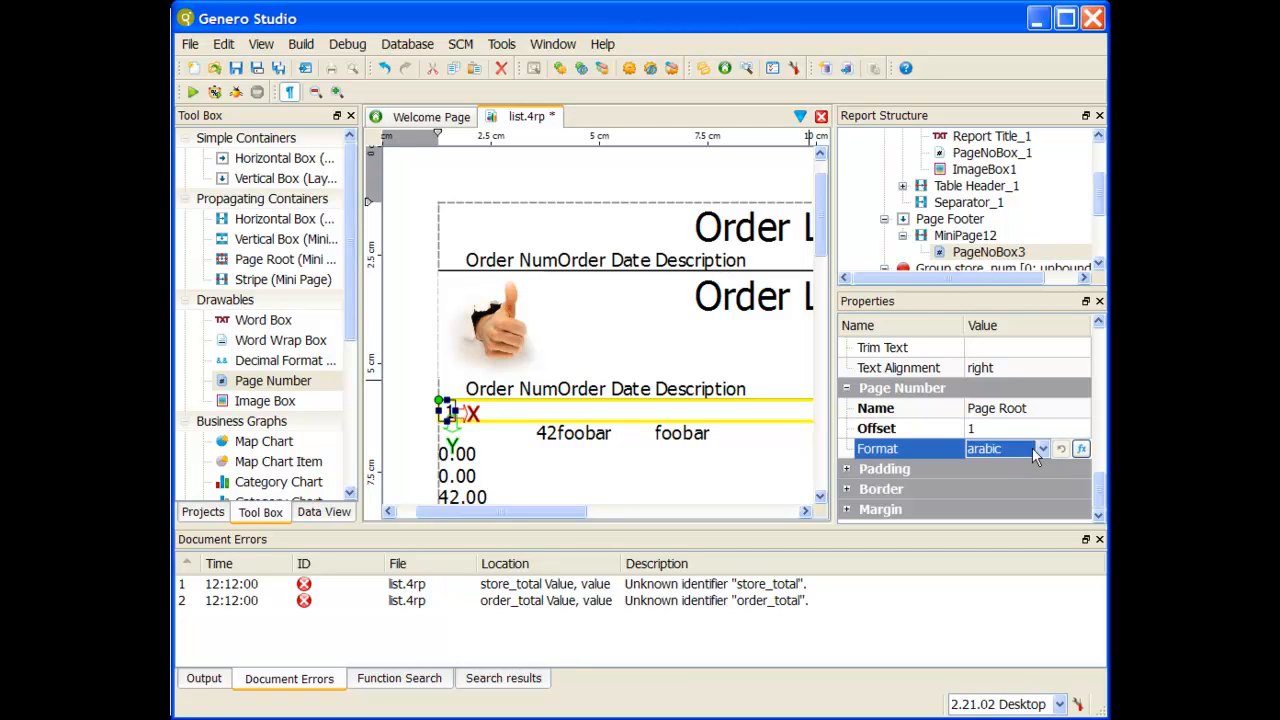
{"action": "left_click", "coordinate": [1041, 448]}
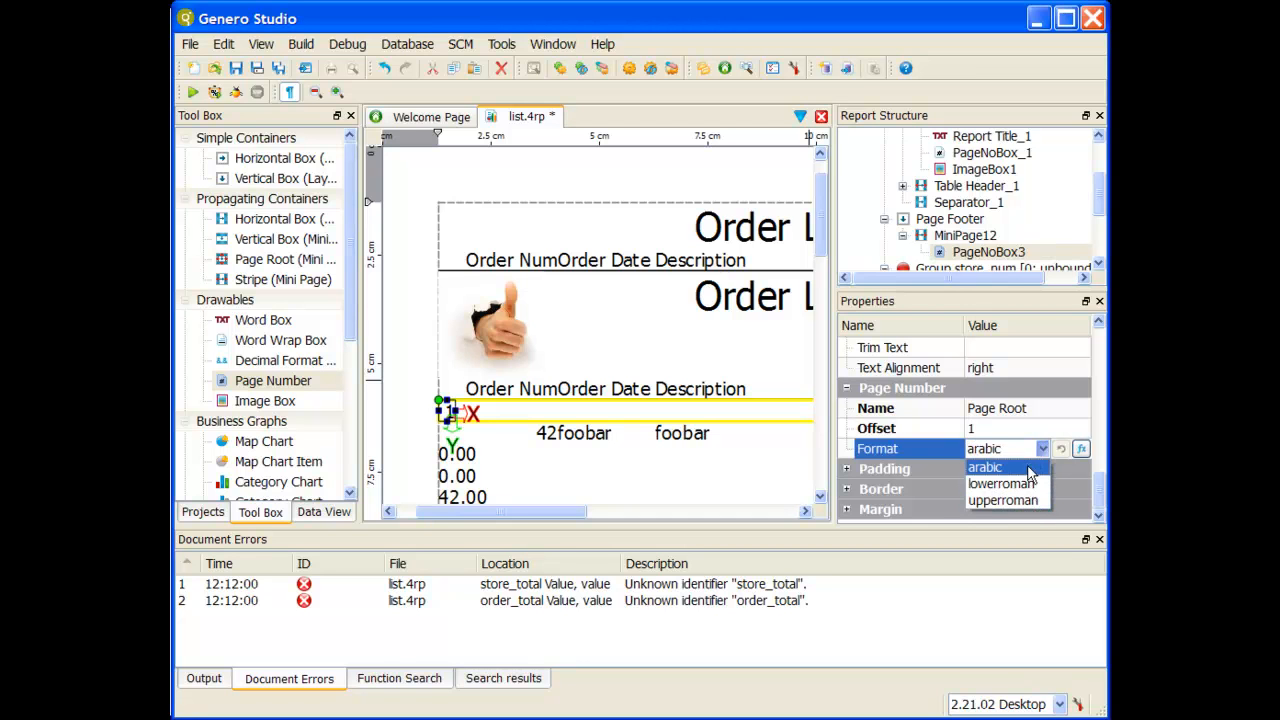
{"action": "left_click", "coordinate": [1000, 484]}
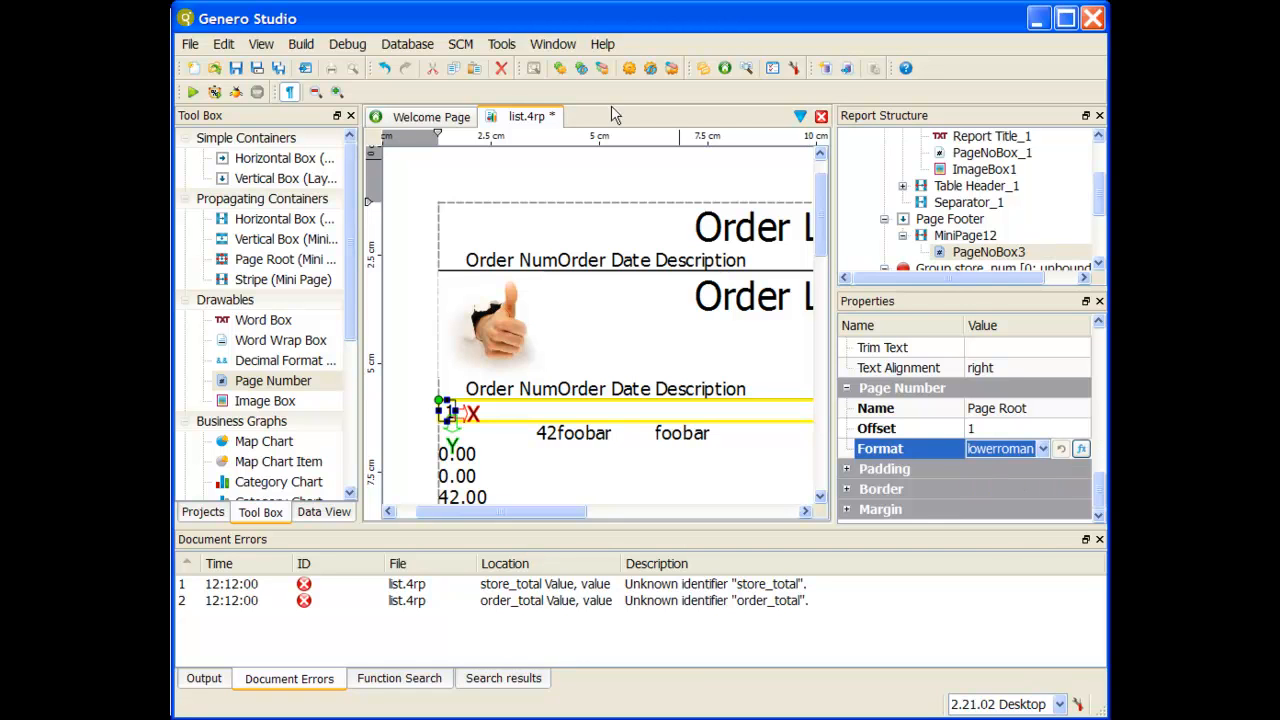
Step: Save the list.4rp report design and run the application to display the report
{"action": "left_click", "coordinate": [237, 68]}
{"action": "left_click", "coordinate": [192, 91]}
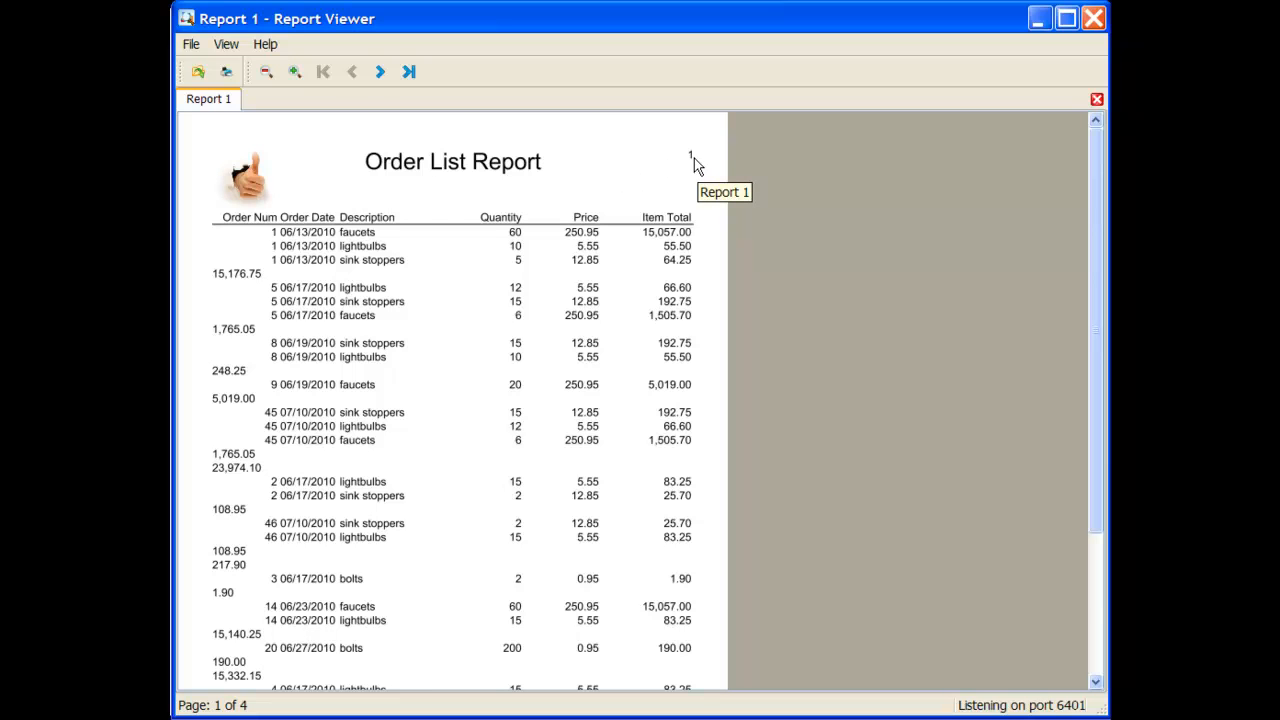
Step: Set the footer page number's offset to 0, and rerun the report from the saved list.4rp design
{"action": "scroll", "coordinate": [694, 158], "scroll_direction": "down", "scroll_amount": 5}
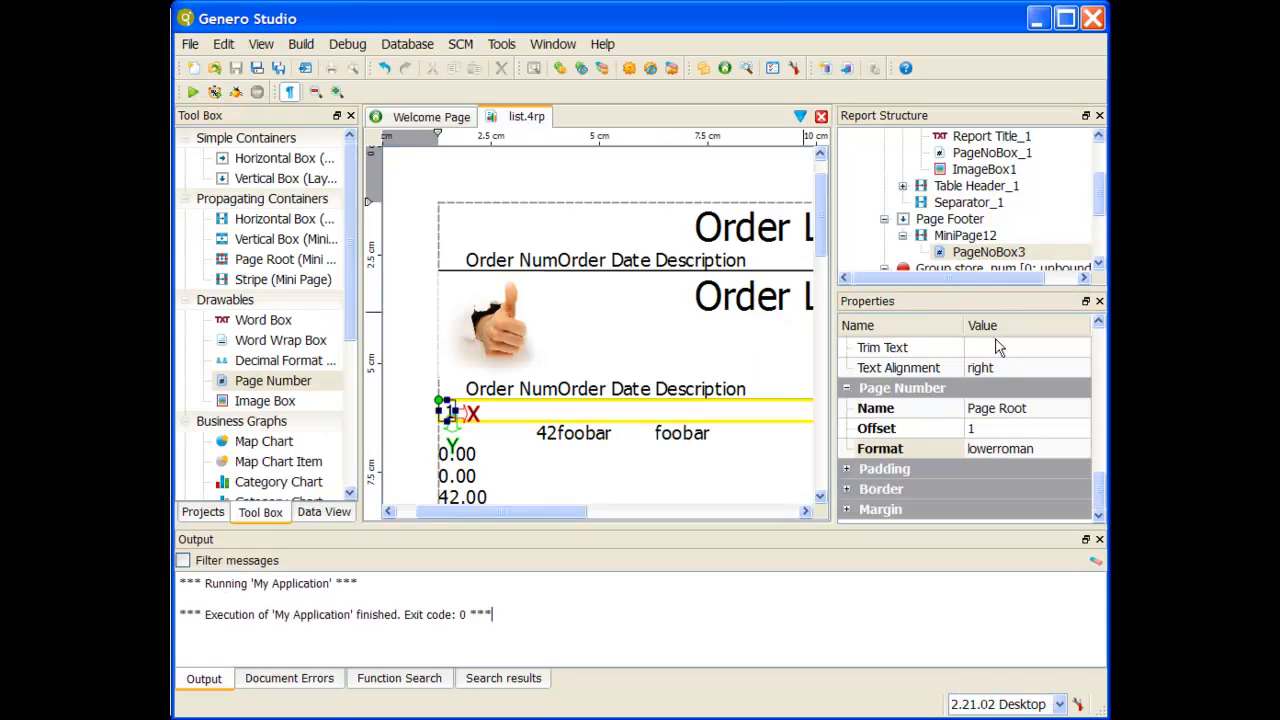
{"action": "left_click", "coordinate": [981, 431]}
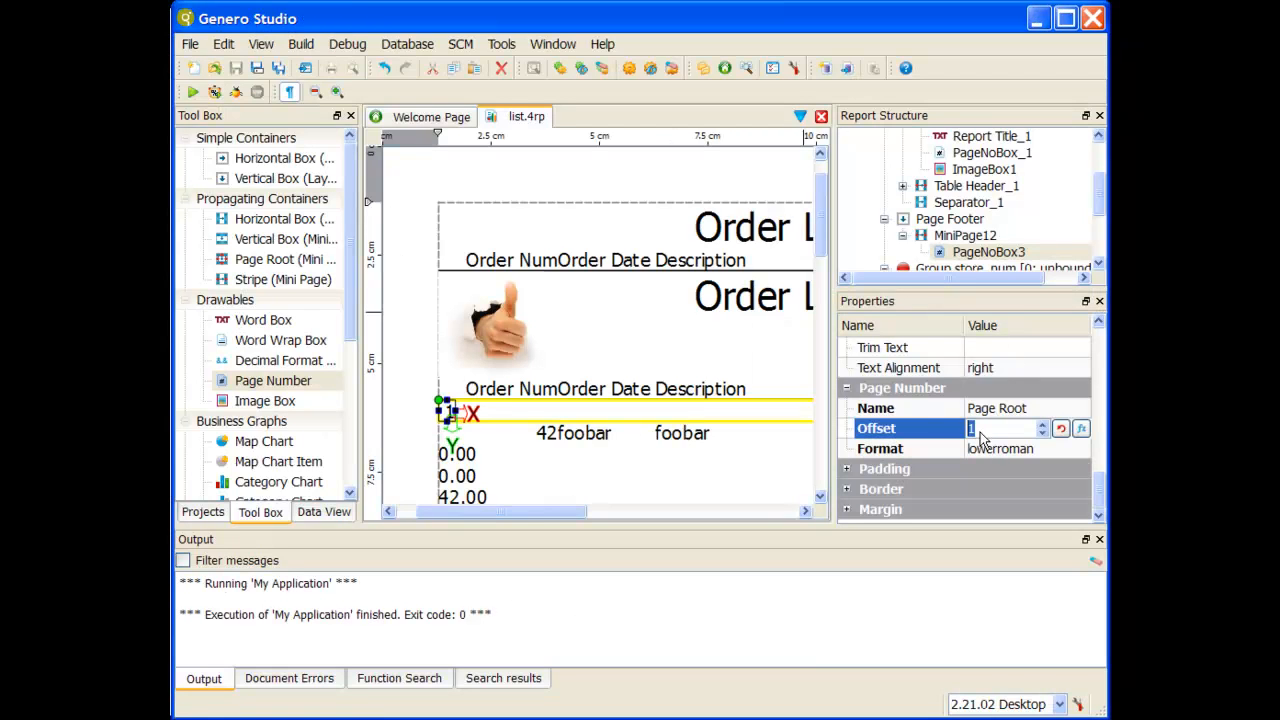
{"action": "left_click", "coordinate": [1042, 433]}
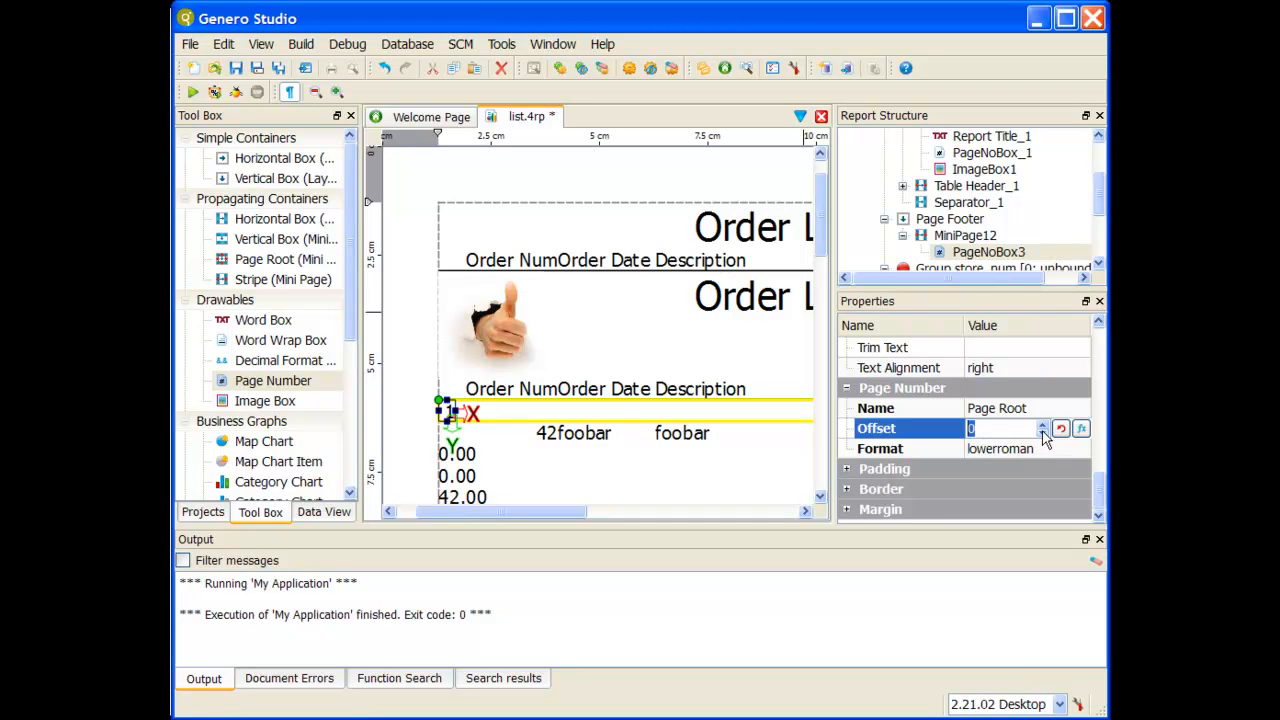
{"action": "left_click", "coordinate": [235, 68]}
{"action": "left_click", "coordinate": [198, 92]}
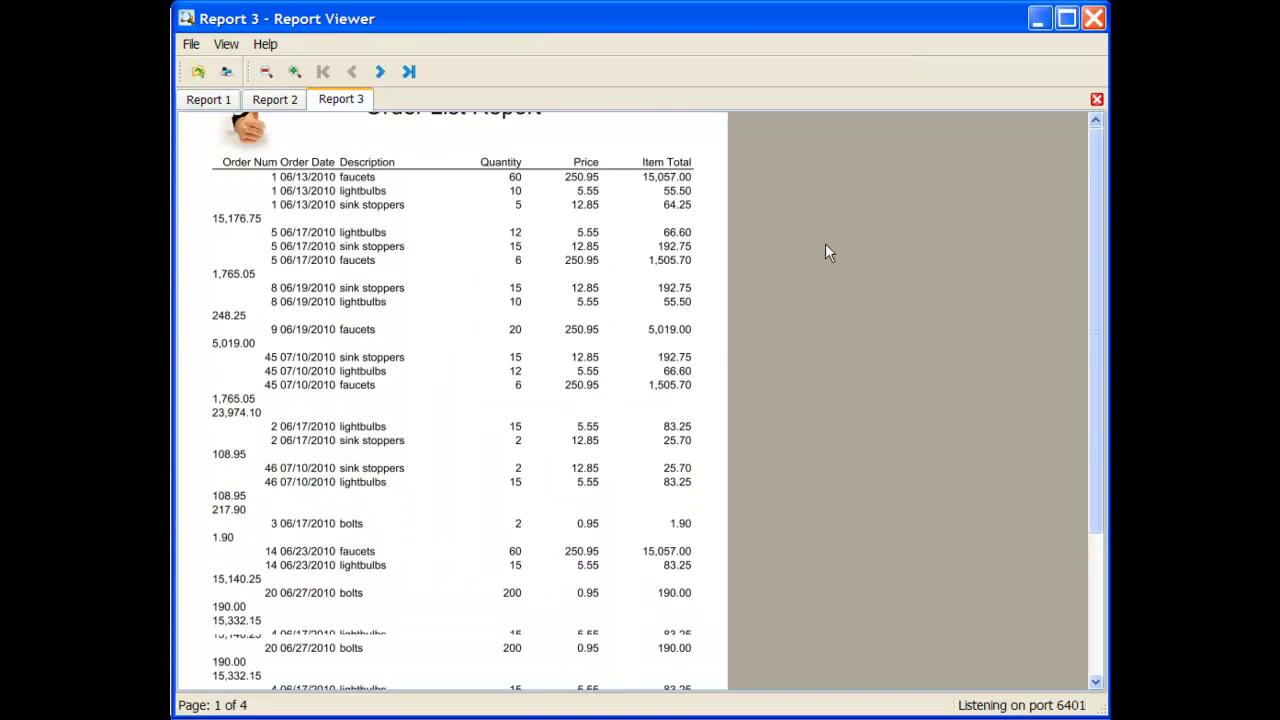
Step: Check the page 1 footer number and the page 2 header in the new report, and close the report viewer
{"action": "scroll", "coordinate": [820, 260], "scroll_direction": "down", "scroll_amount": 4}
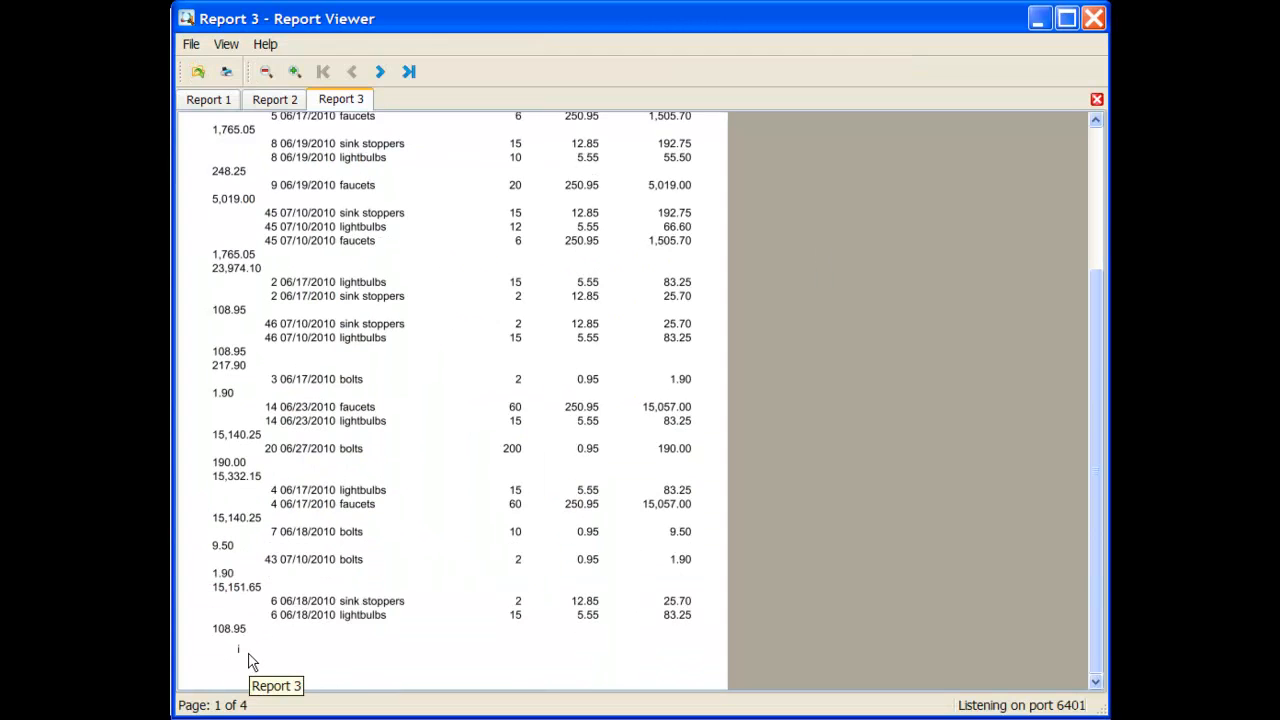
{"action": "left_click", "coordinate": [381, 73]}
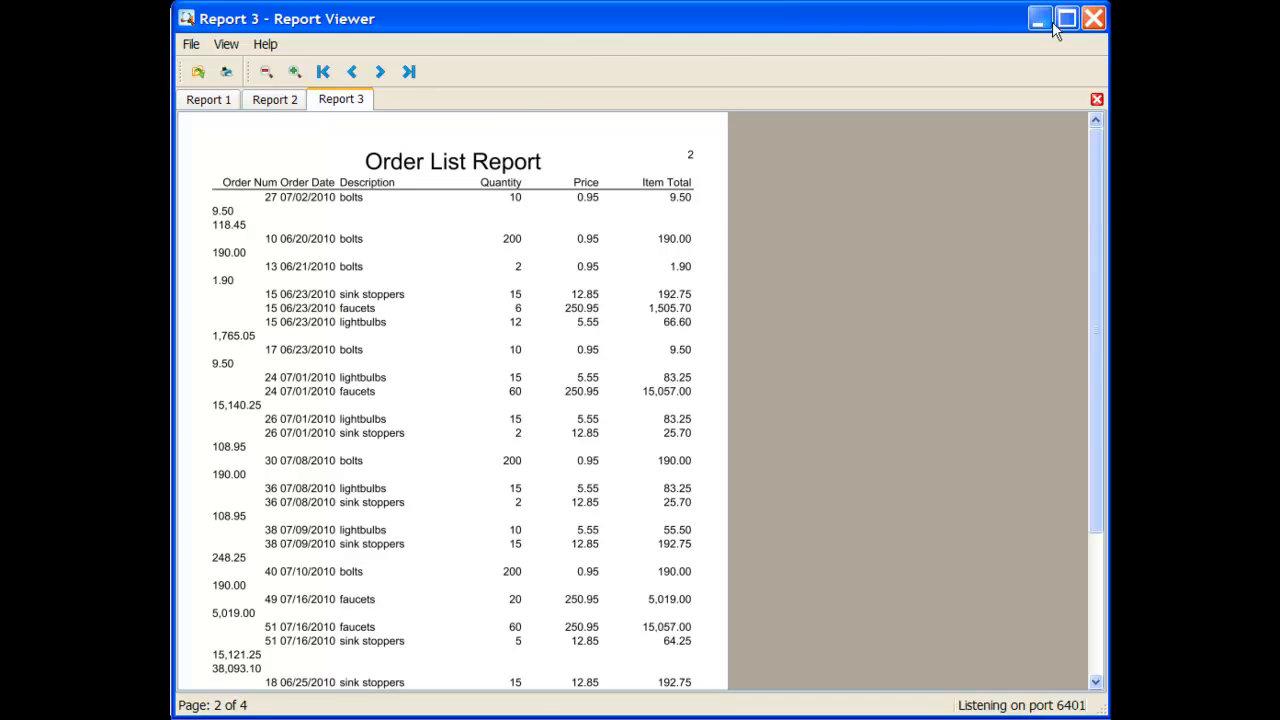
{"action": "left_click", "coordinate": [1093, 18]}
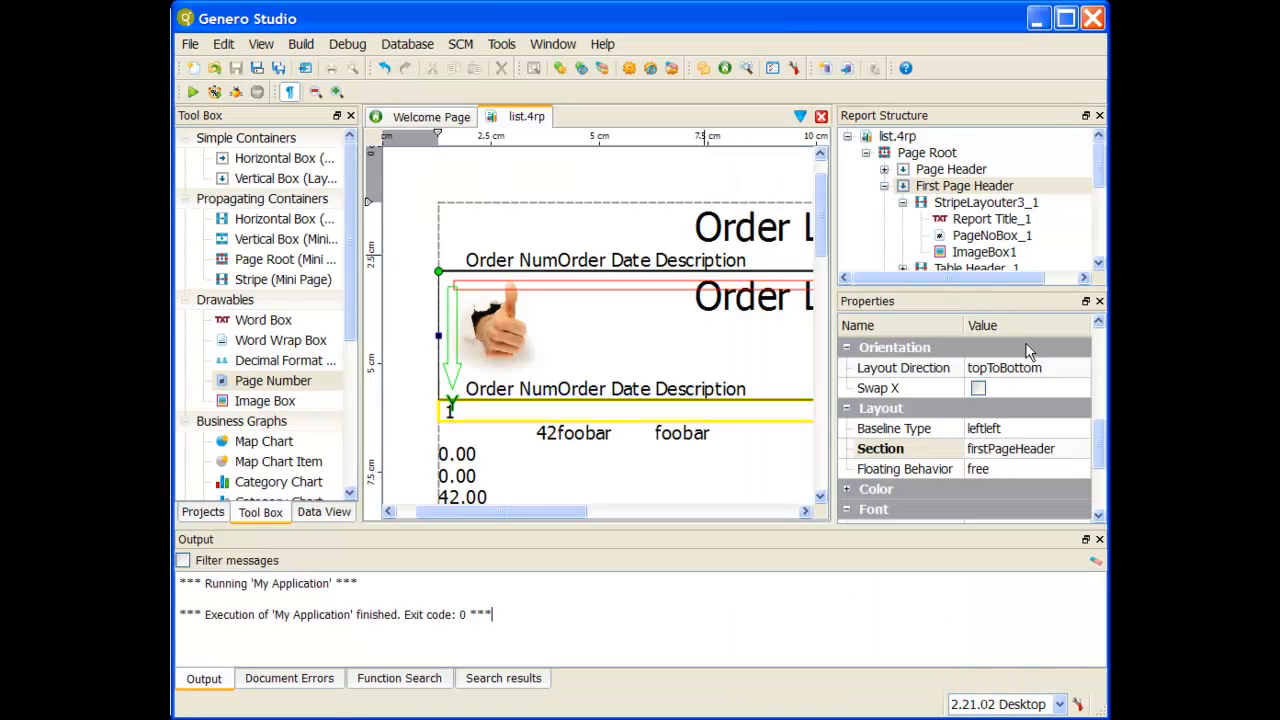
Step: Review the Section property of the First Page Header and Page Header containers, and the properties of the logo image box
{"action": "left_click", "coordinate": [968, 186]}
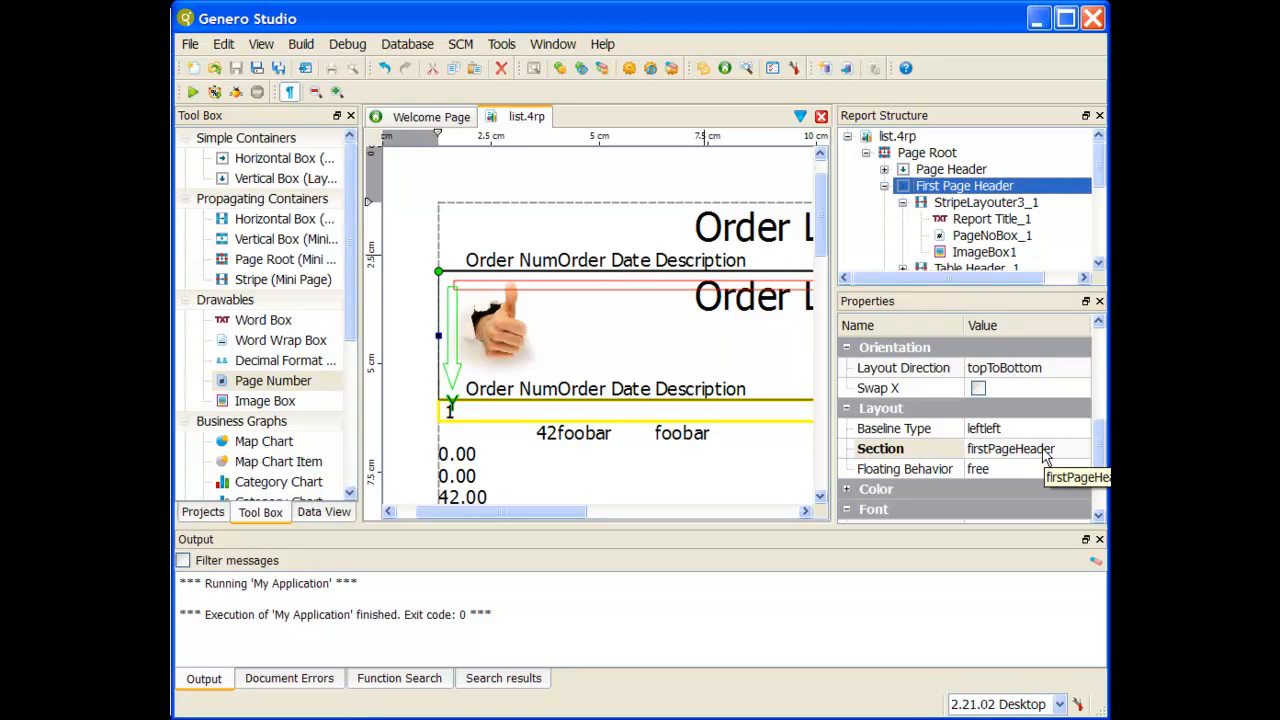
{"action": "left_click", "coordinate": [507, 328]}
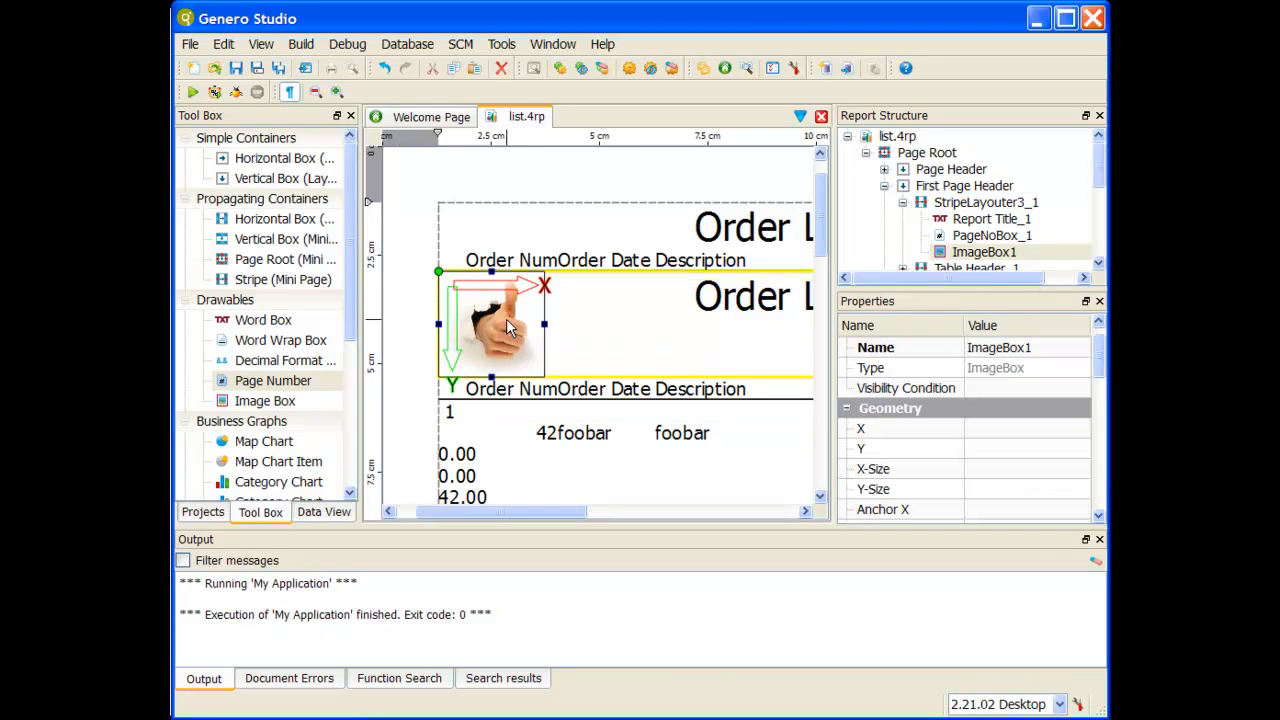
{"action": "left_click", "coordinate": [975, 169]}
{"action": "scroll", "coordinate": [1065, 392], "scroll_direction": "down", "scroll_amount": 3}
{"action": "scroll", "coordinate": [1060, 400], "scroll_direction": "down", "scroll_amount": 3}
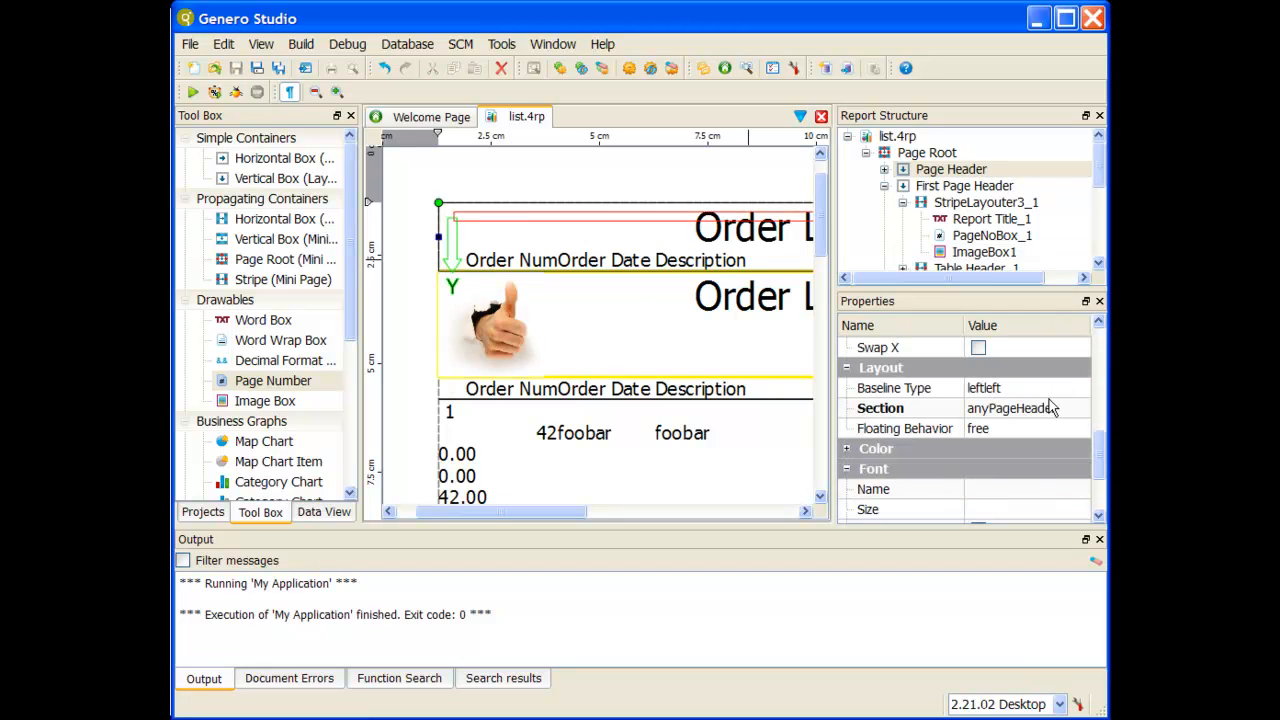
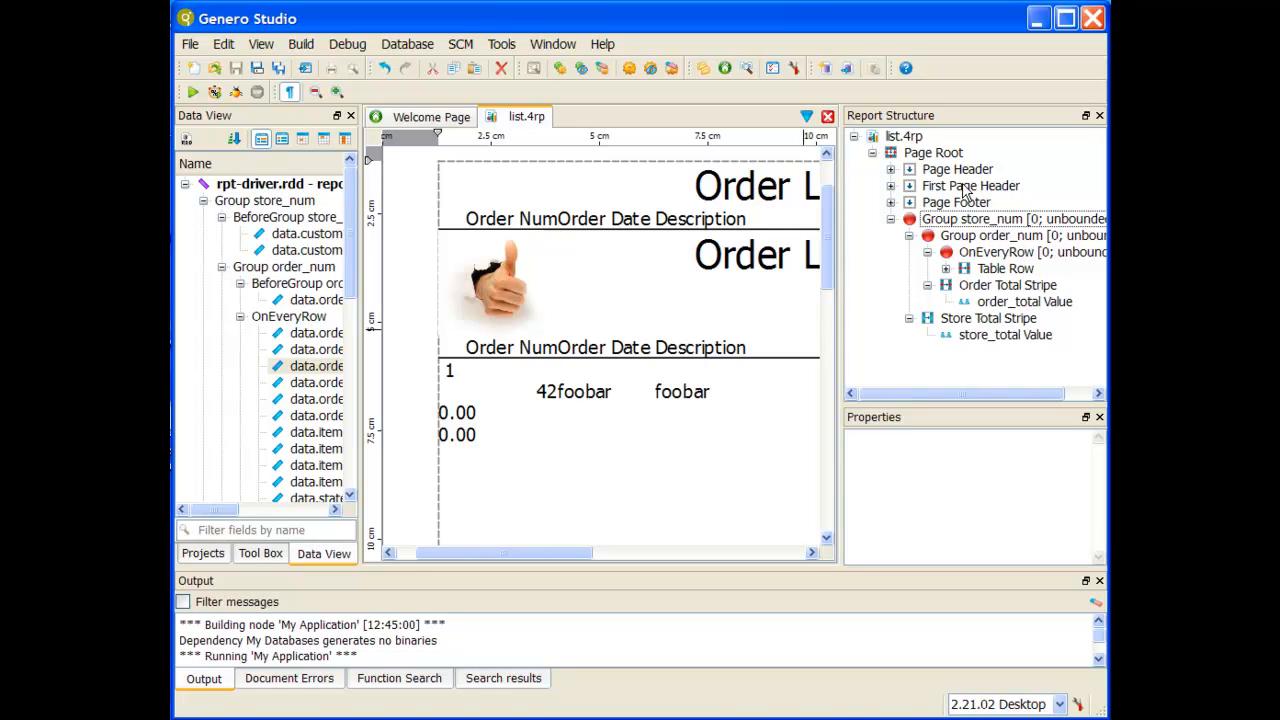
Step: Examine the nesting of the Page Root, its headers and footer, the store_num and order_num groups, OnEveryRow, Table Row and Order Total Stripe
{"action": "left_click", "coordinate": [952, 154]}
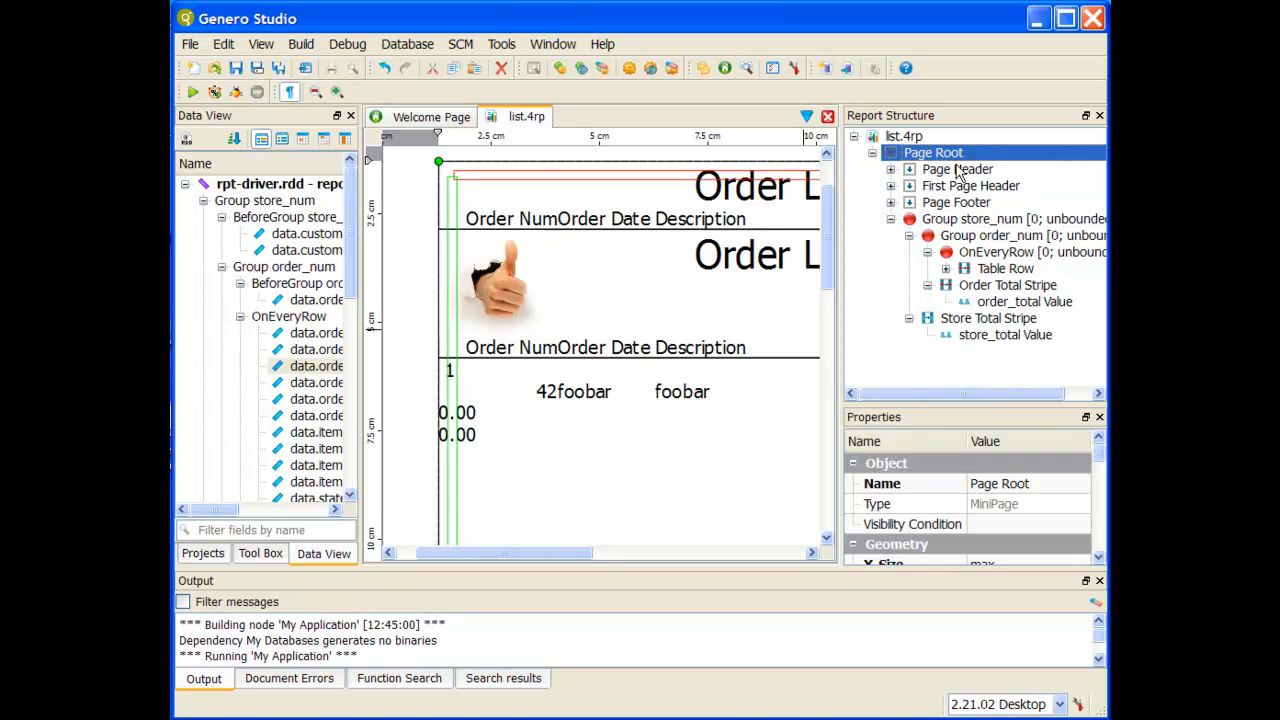
{"action": "left_click", "coordinate": [957, 169]}
{"action": "left_click", "coordinate": [959, 188]}
{"action": "left_click", "coordinate": [960, 204]}
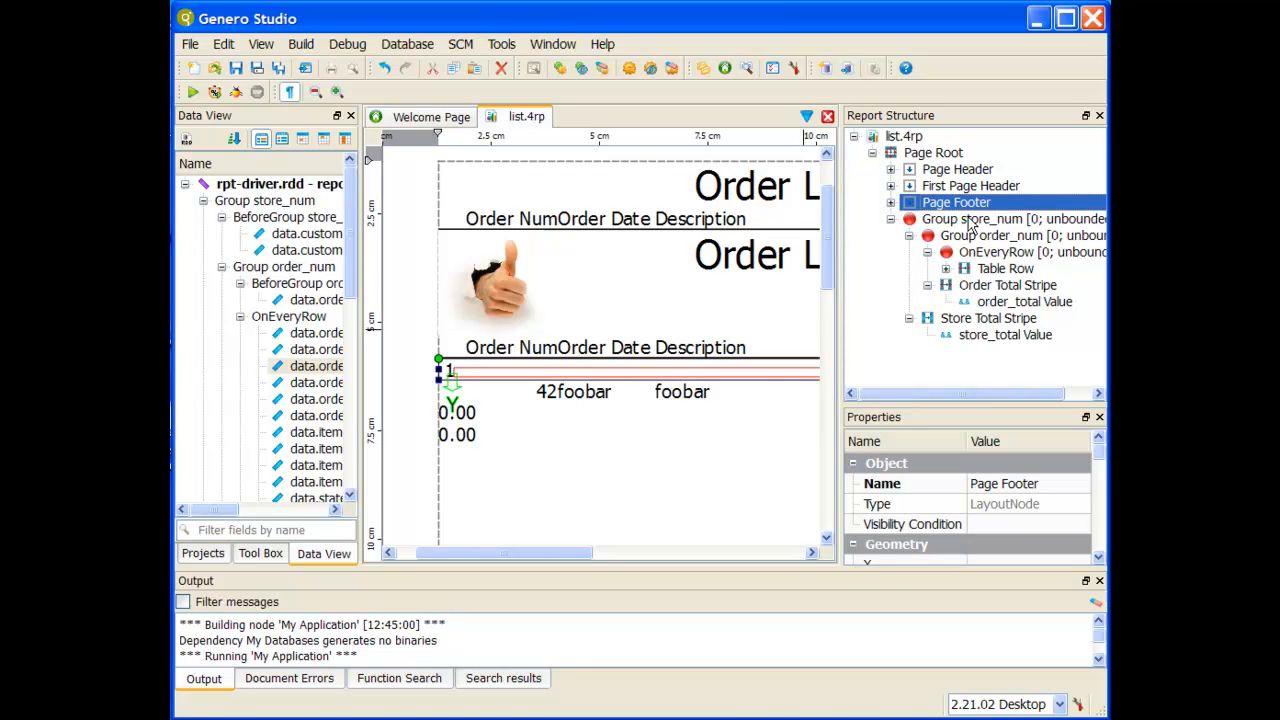
{"action": "left_click", "coordinate": [1000, 254]}
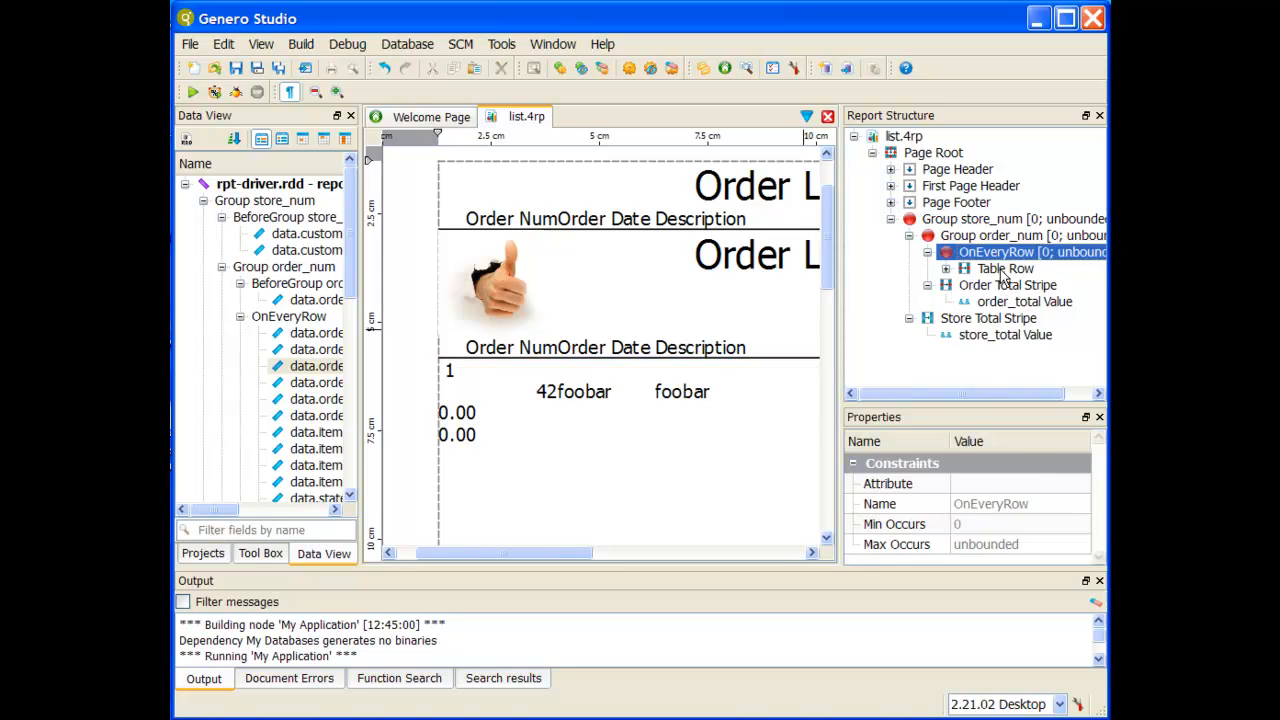
{"action": "left_click", "coordinate": [1005, 269]}
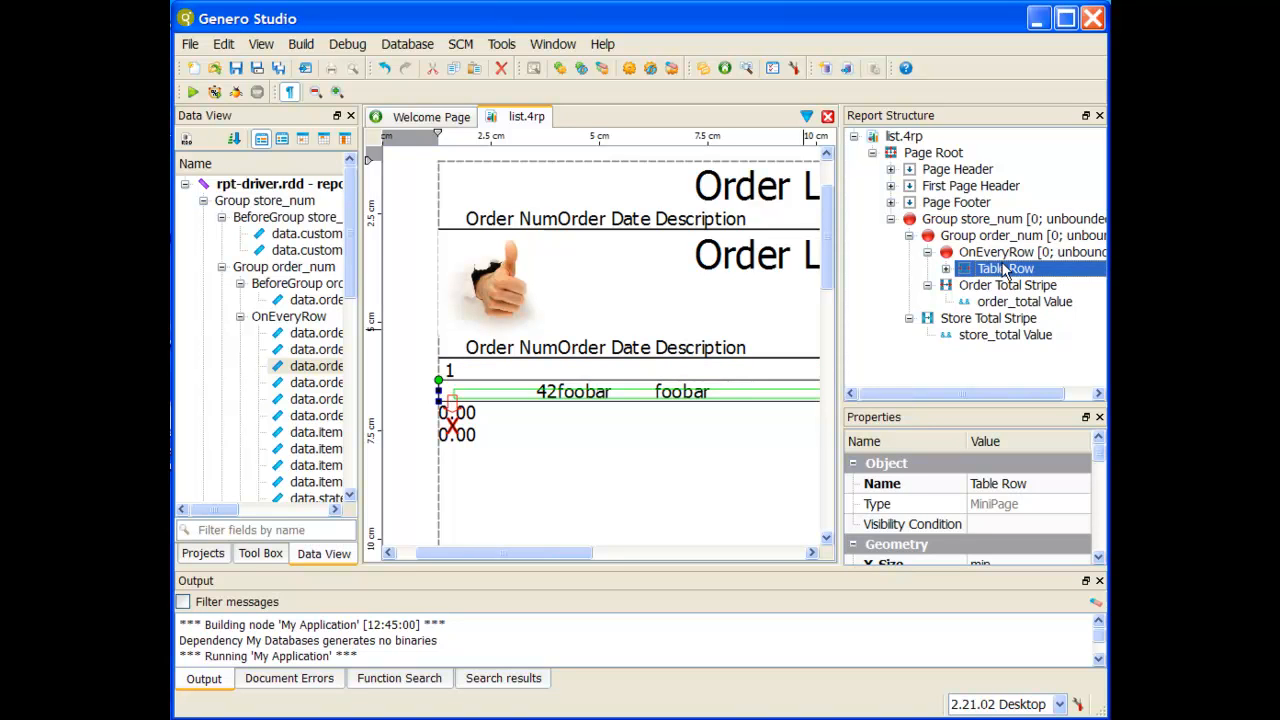
{"action": "left_click", "coordinate": [988, 237]}
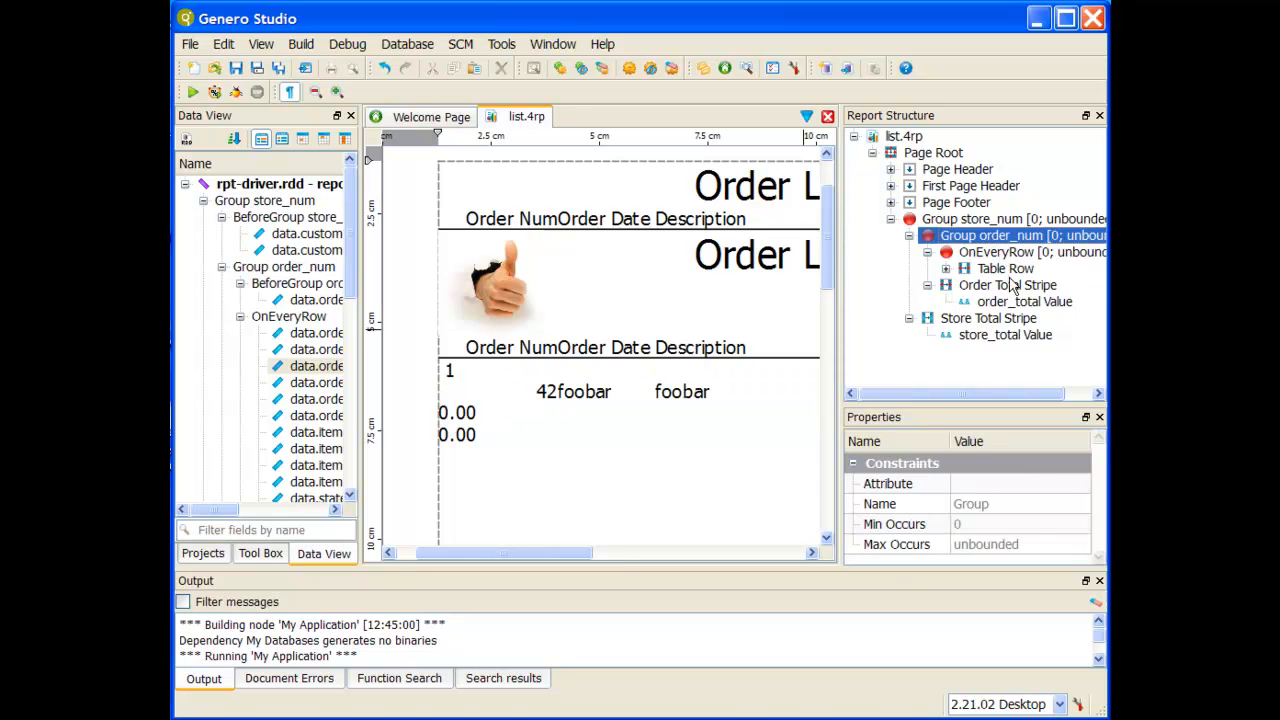
{"action": "left_click", "coordinate": [1013, 287]}
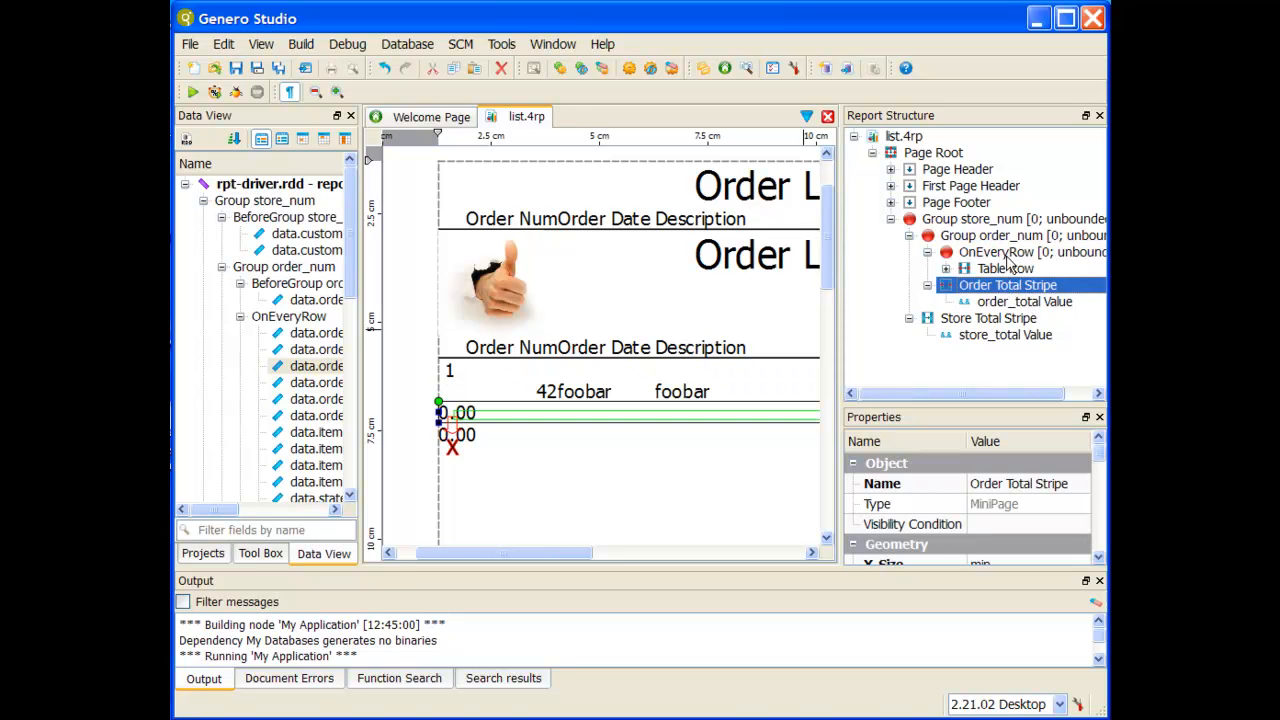
{"action": "left_click", "coordinate": [982, 221]}
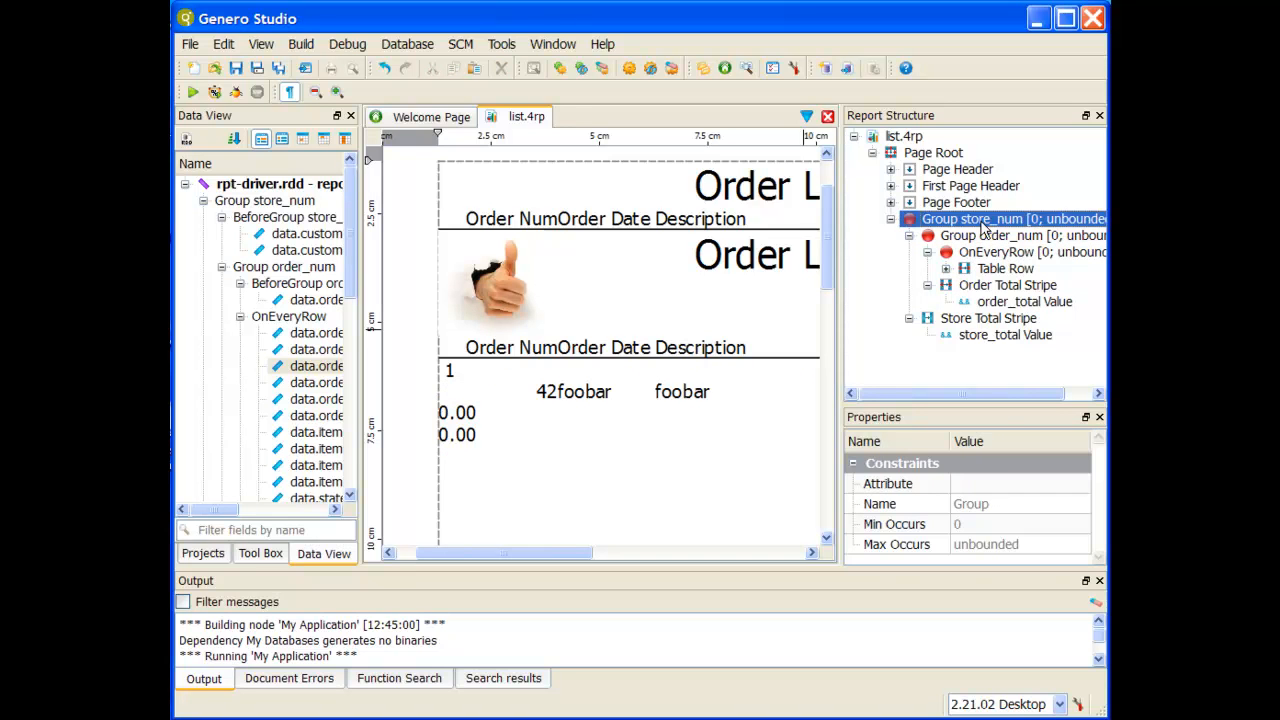
Step: Check the Store Total Stripe's X-Size and Y-Size properties, and run the report to view its first page
{"action": "left_click", "coordinate": [1010, 318]}
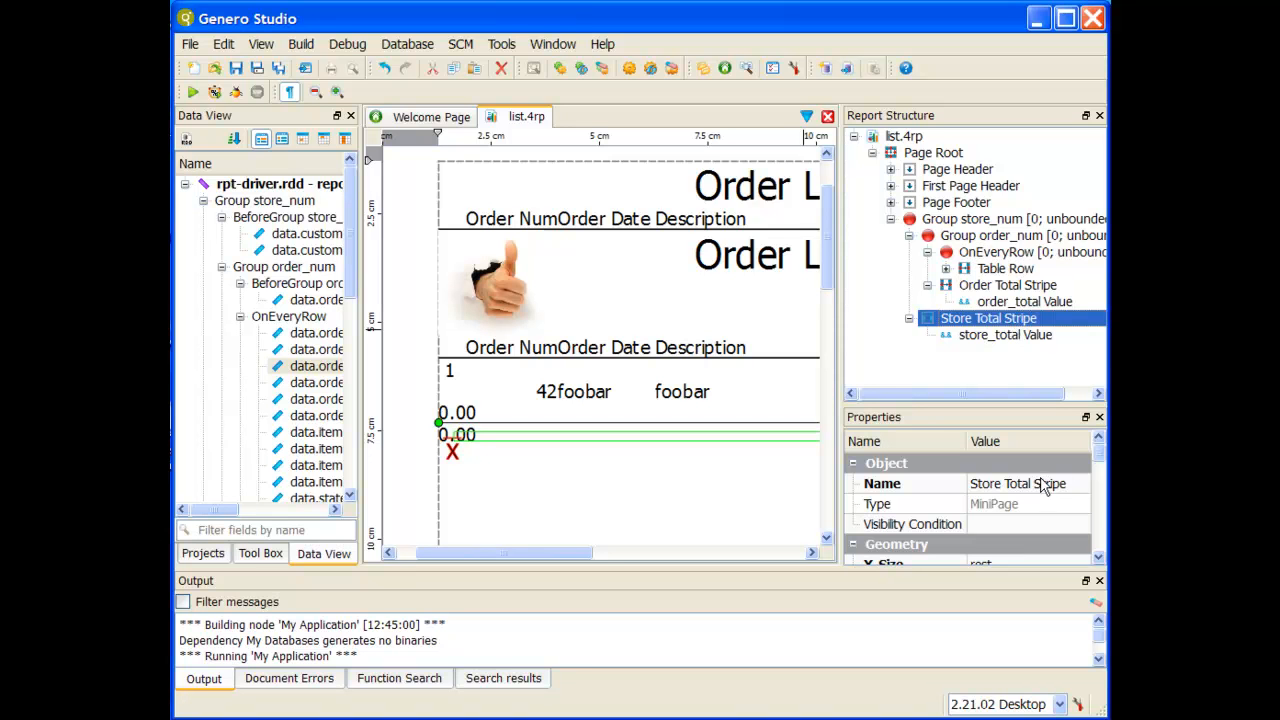
{"action": "scroll", "coordinate": [1046, 483], "scroll_direction": "down", "scroll_amount": 2}
{"action": "left_click", "coordinate": [982, 468]}
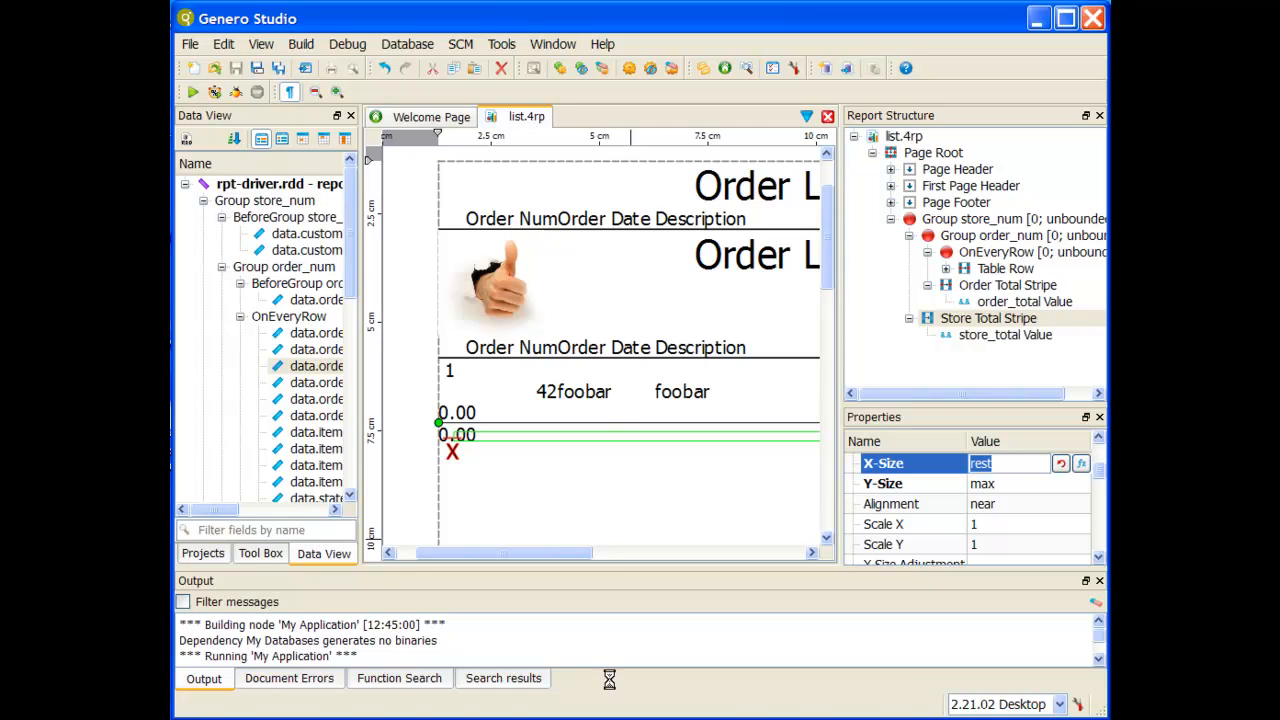
{"action": "left_click", "coordinate": [193, 92]}
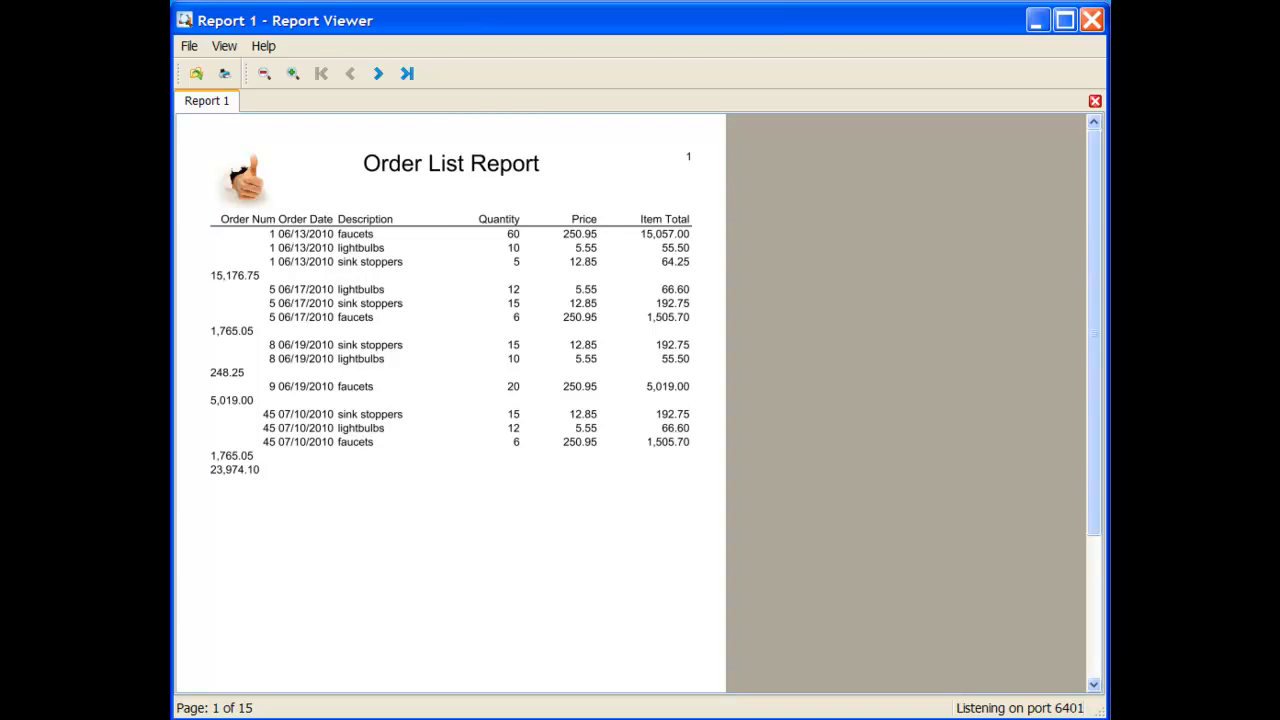
{"action": "key", "text": "alt+Tab"}
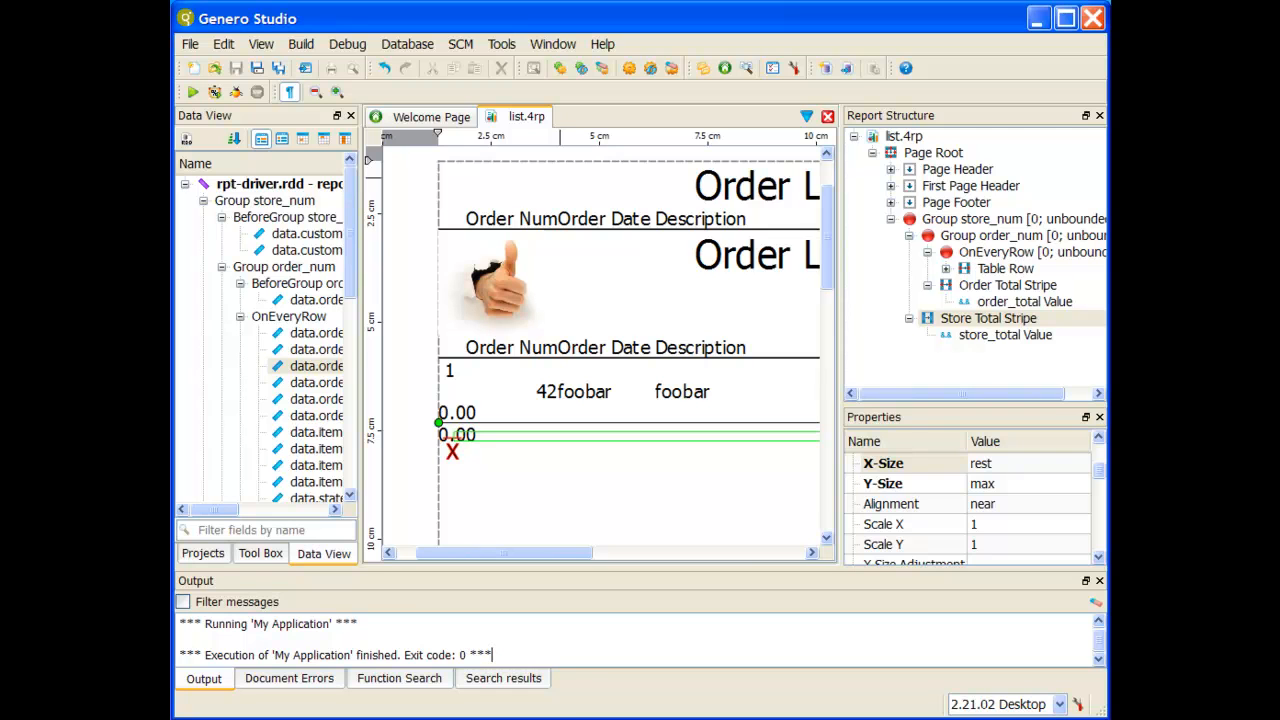
Step: Add a Stripe mini page to Group store_num and place it as the group's first child, above Group order_num
{"action": "left_click", "coordinate": [1020, 224]}
{"action": "left_click", "coordinate": [268, 556]}
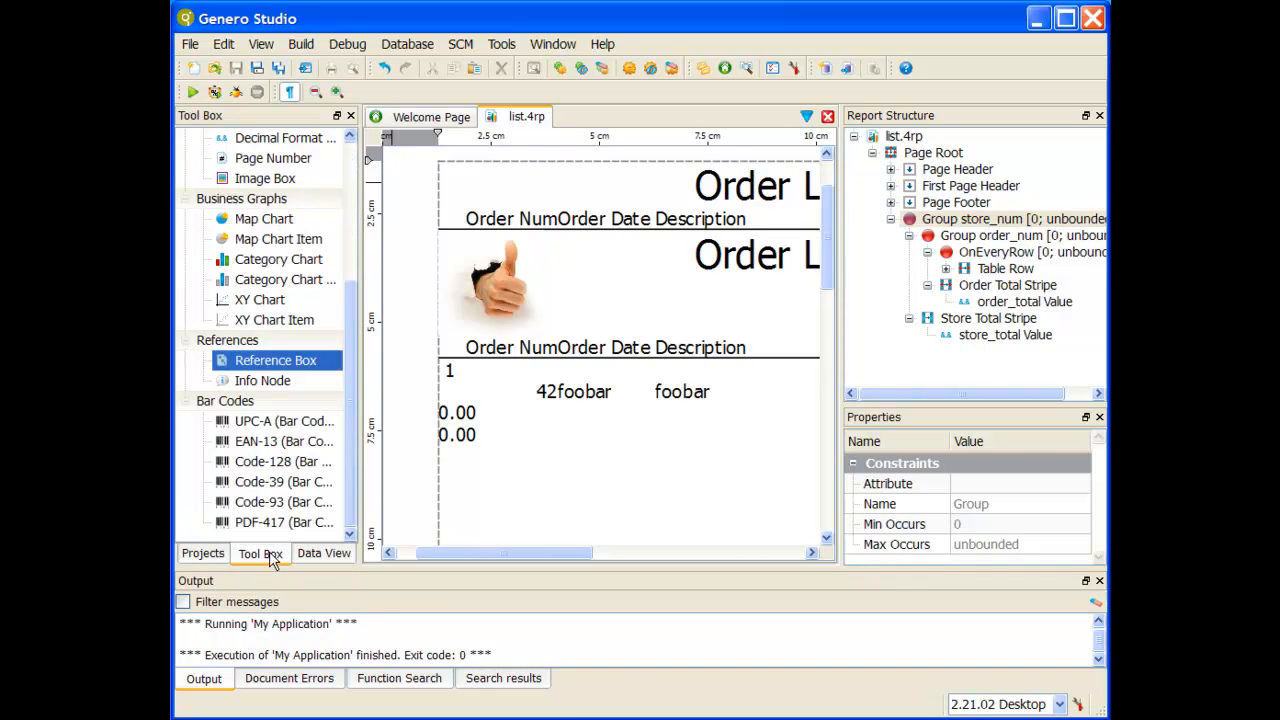
{"action": "scroll", "coordinate": [270, 282], "scroll_direction": "up", "scroll_amount": 4}
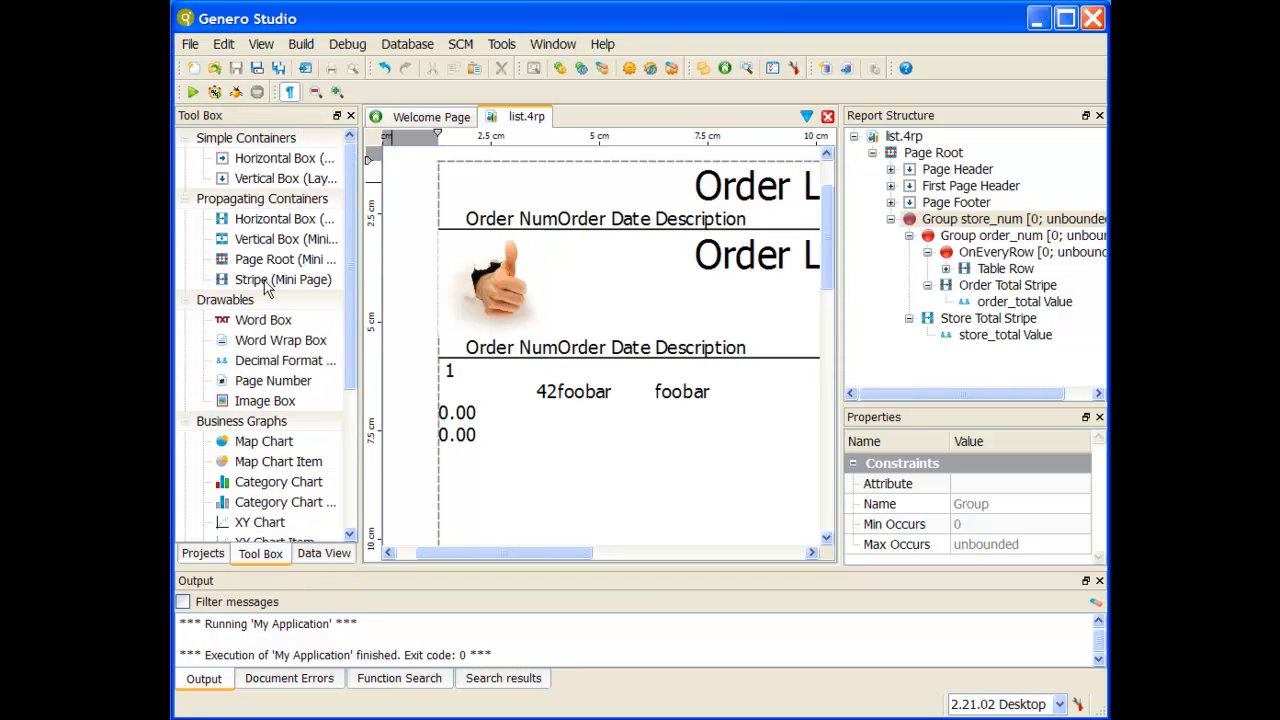
{"action": "double_click", "coordinate": [266, 284]}
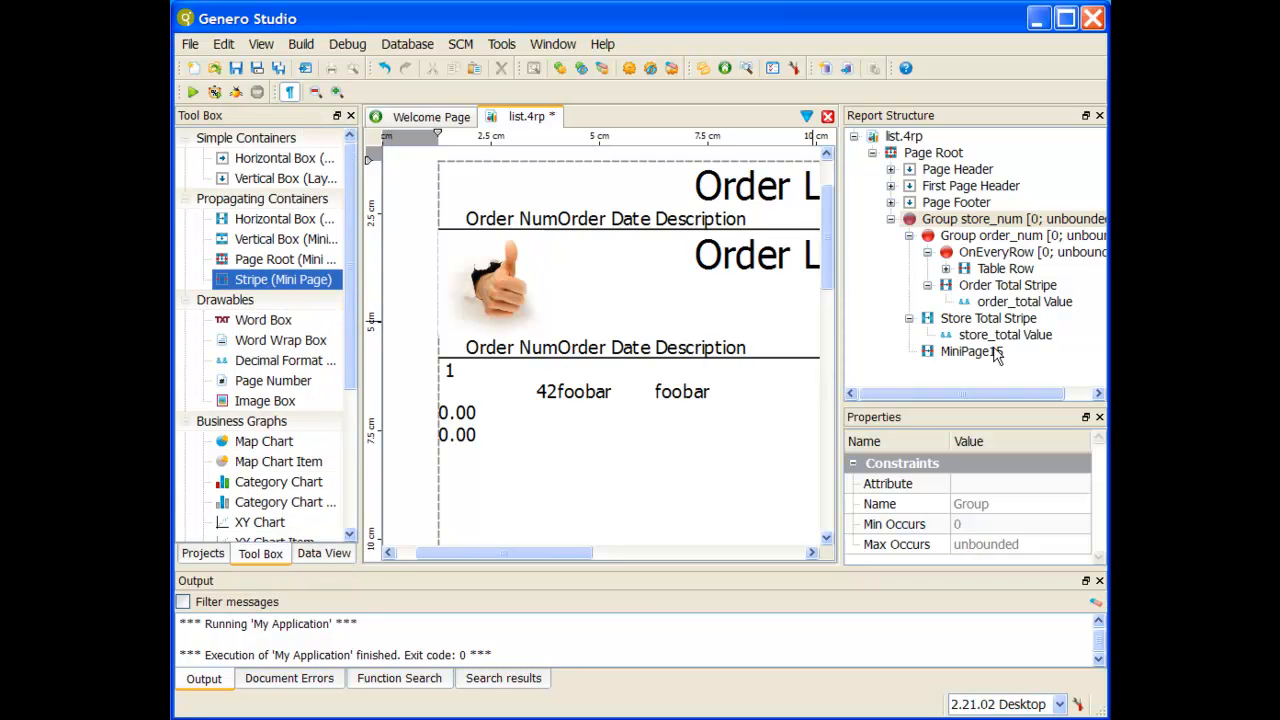
{"action": "left_click_drag", "start_coordinate": [965, 353], "coordinate": [958, 233]}
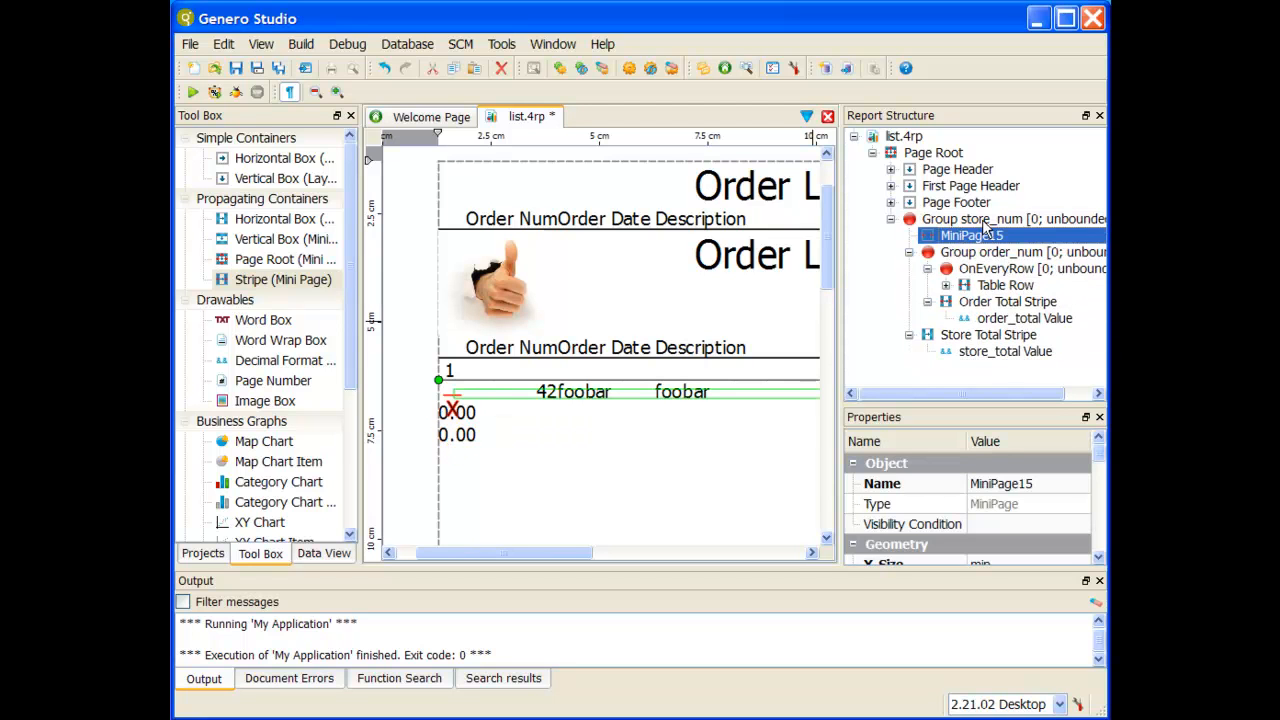
Step: Rename the new stripe under Group store_num as Current Store Number Stripe
{"action": "right_click", "coordinate": [982, 238]}
{"action": "left_click", "coordinate": [1027, 350]}
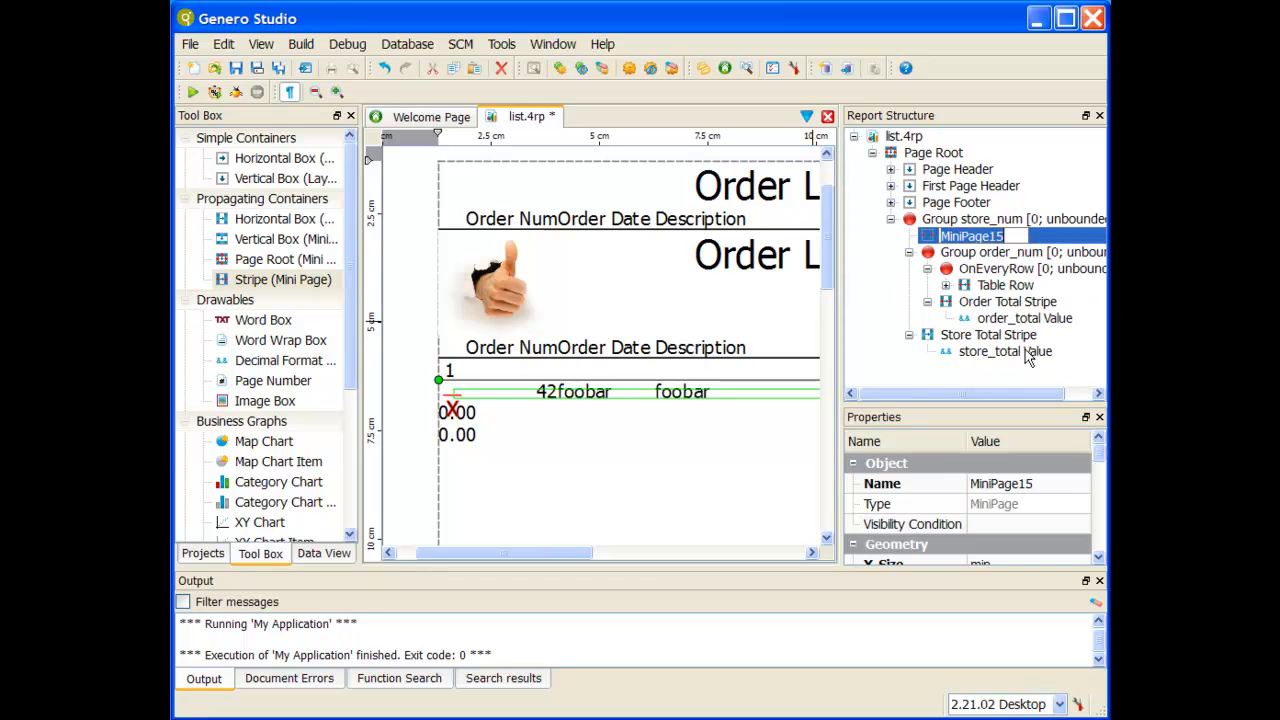
{"action": "key", "text": "ctrl+v"}
{"action": "type", "text": "ripe"}
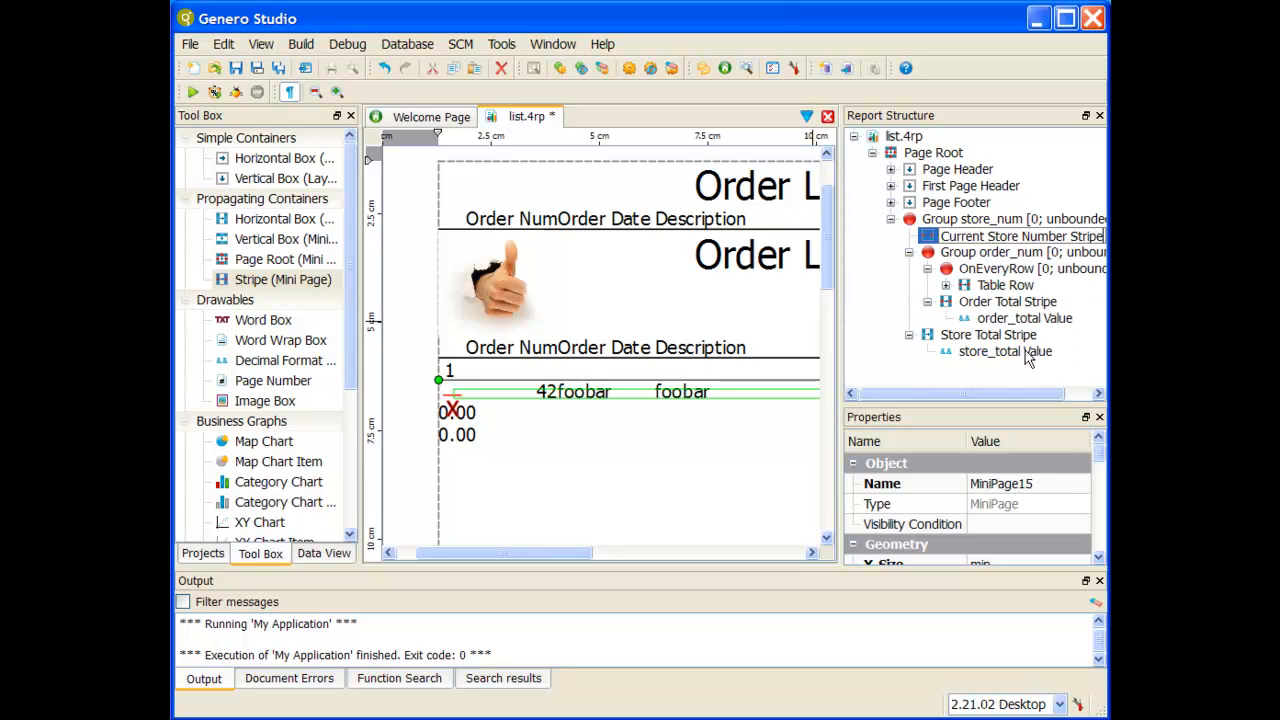
{"action": "key", "text": "Return"}
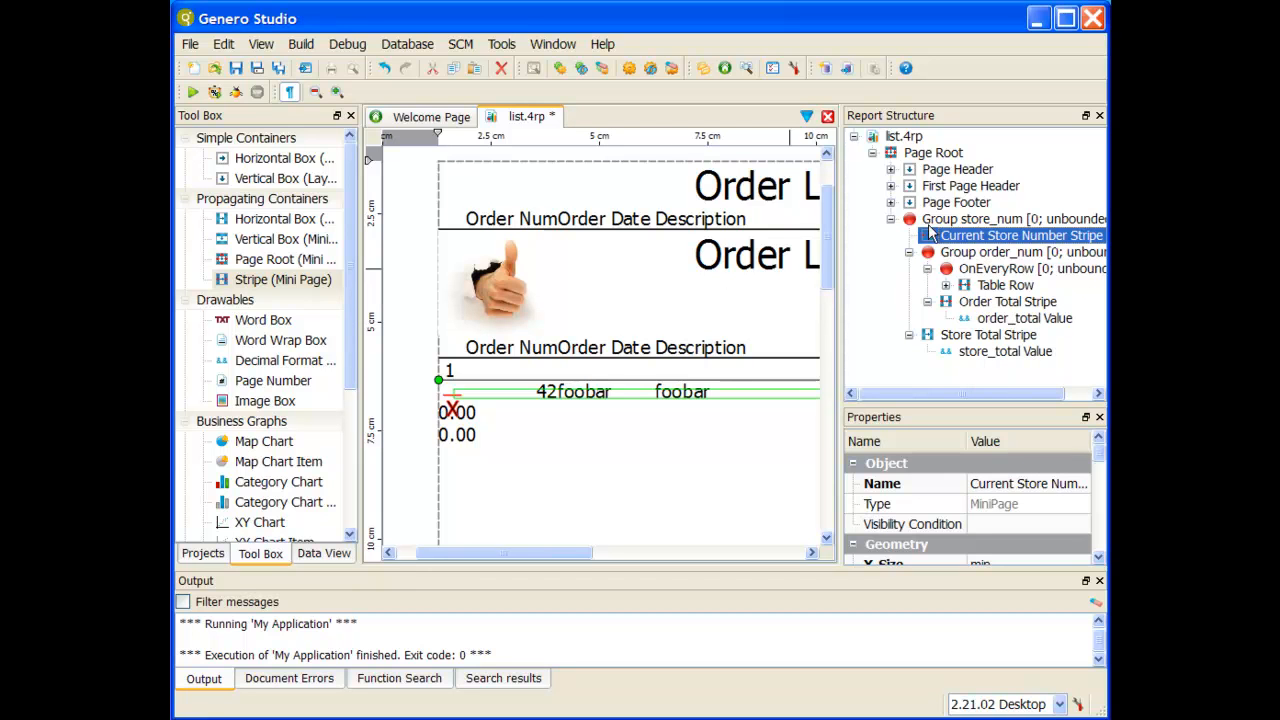
Step: Add a Word Box inside the Current Store Number Stripe
{"action": "left_click_drag", "start_coordinate": [278, 324], "coordinate": [912, 238]}
{"action": "right_click", "coordinate": [994, 257]}
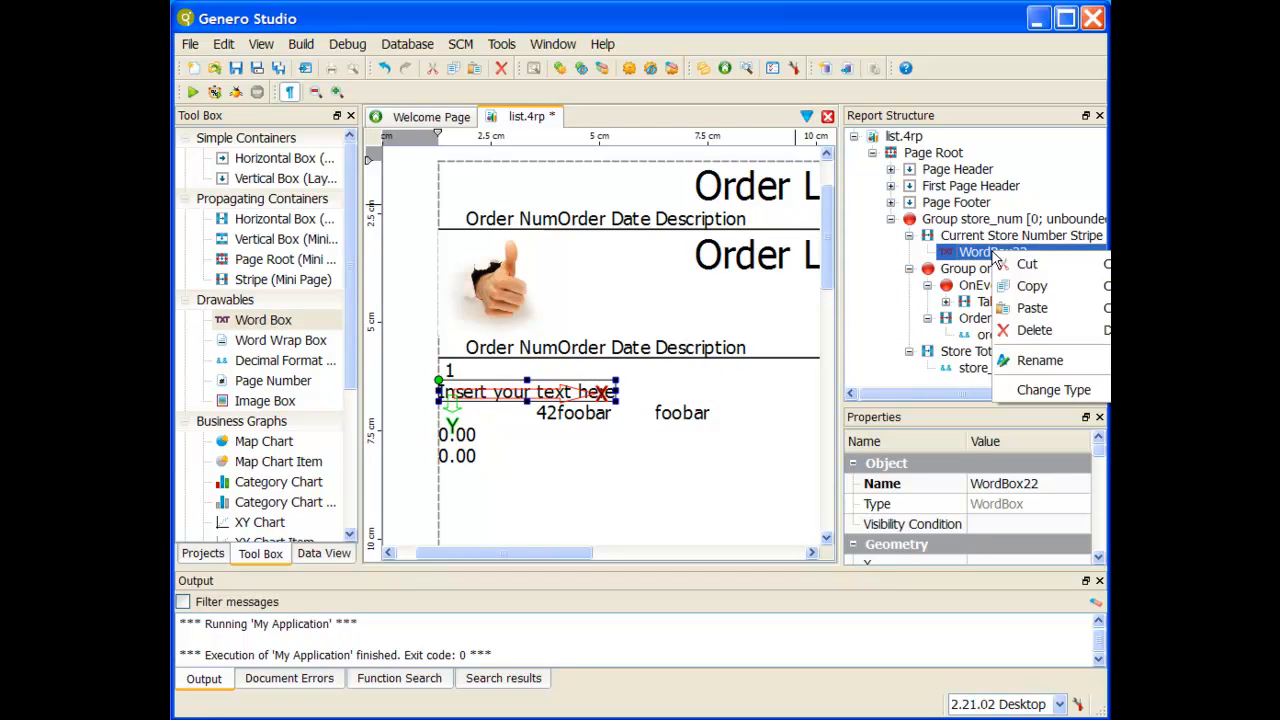
{"action": "left_click", "coordinate": [1060, 505]}
Step: Set the new word box's Text property to "Current Store Number is:"
{"action": "scroll", "coordinate": [1062, 490], "scroll_direction": "down", "scroll_amount": 5}
{"action": "scroll", "coordinate": [1062, 487], "scroll_direction": "up", "scroll_amount": 3}
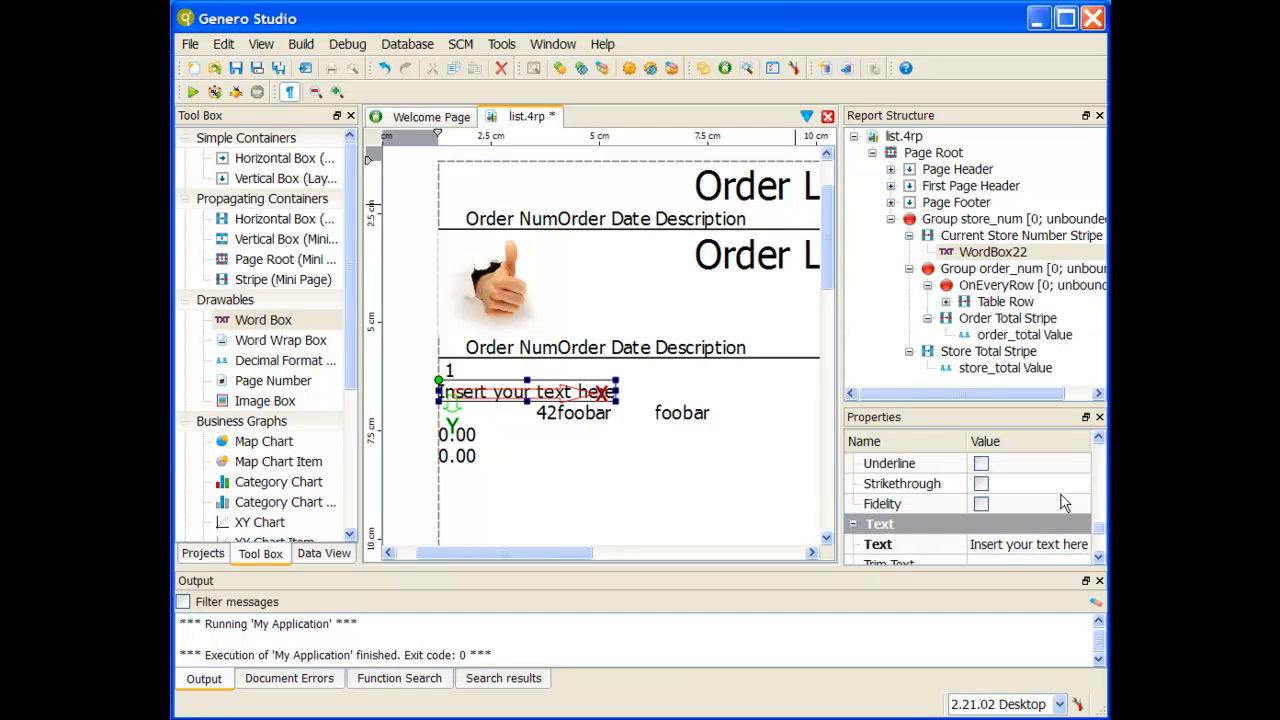
{"action": "left_click", "coordinate": [1037, 544]}
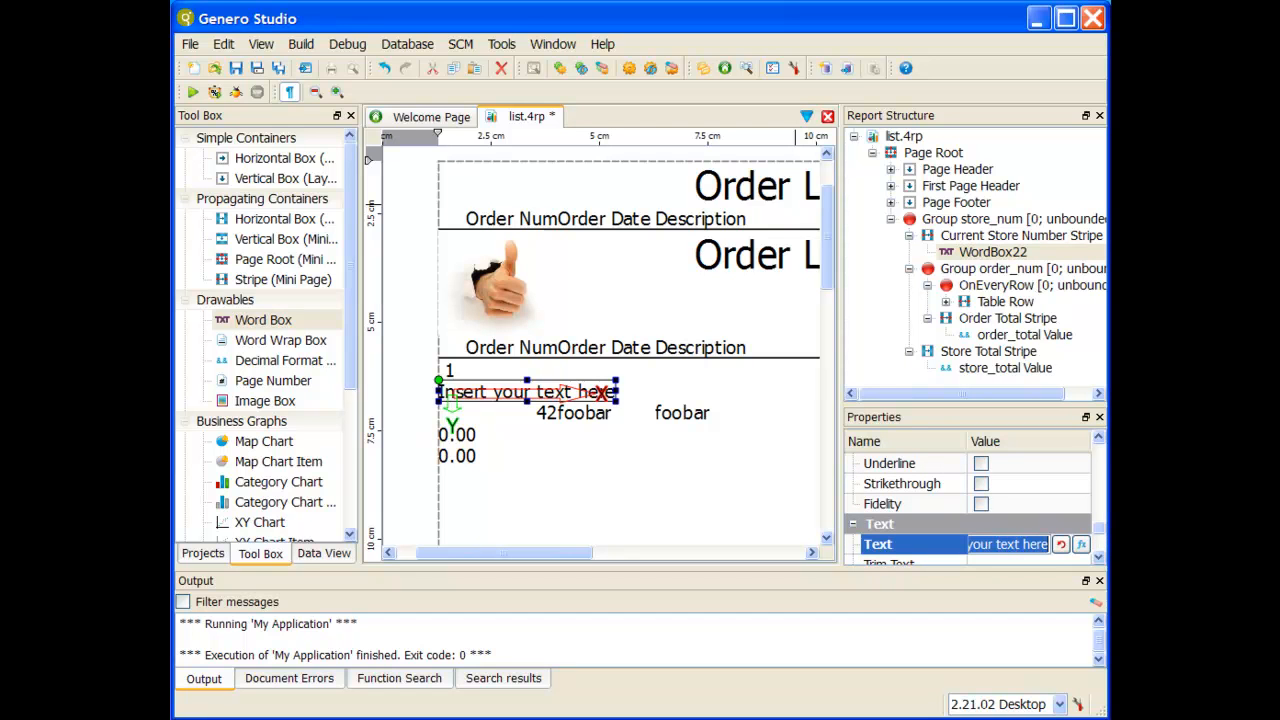
{"action": "type", "text": "Current ST"}
{"action": "key", "text": "BackSpace"}
{"action": "type", "text": "tore Number"}
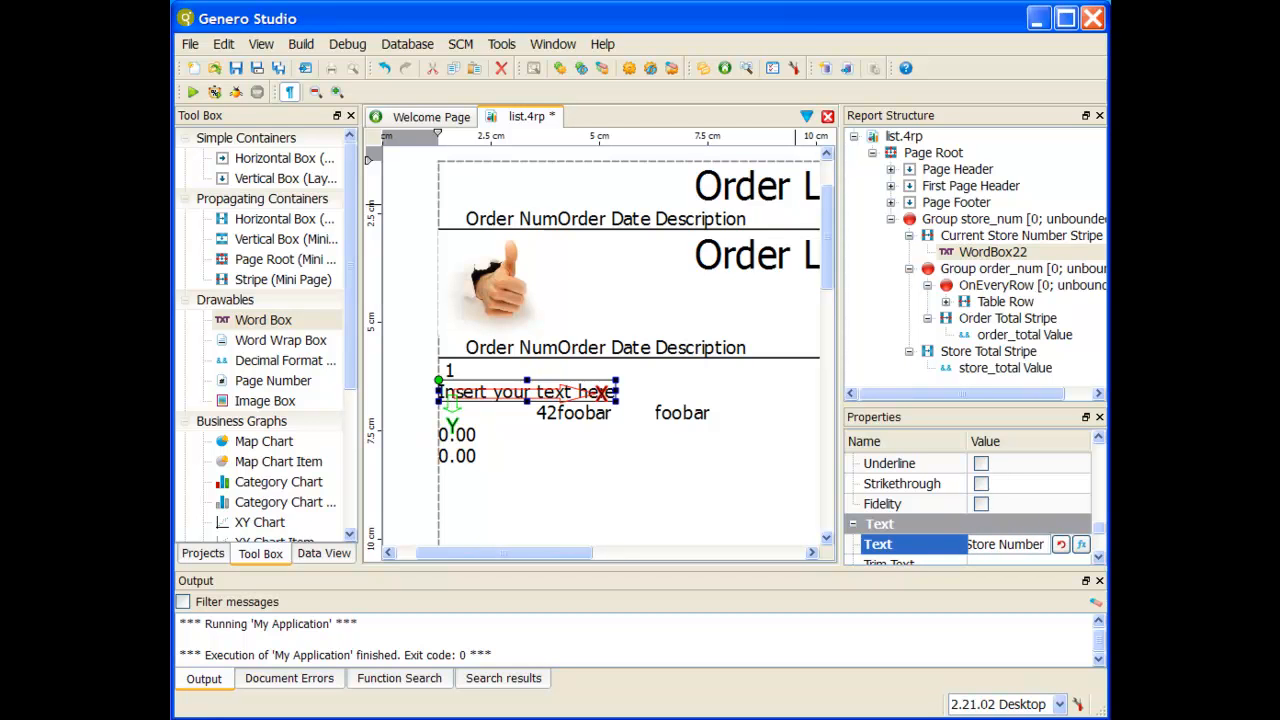
{"action": "type", "text": " is:"}
{"action": "key", "text": "Return"}
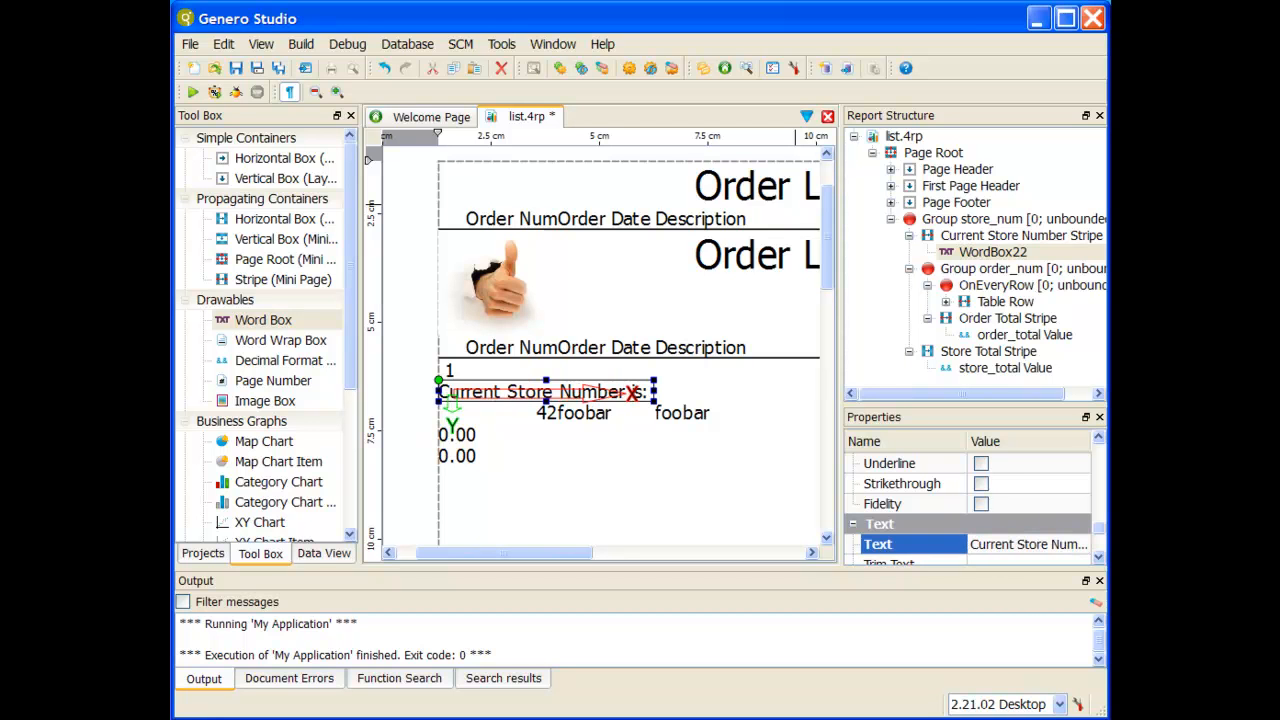
Step: Add the data.customer.store_num field from OnEveryRow to the Current Store Number Stripe, after the word box
{"action": "left_click", "coordinate": [1004, 220]}
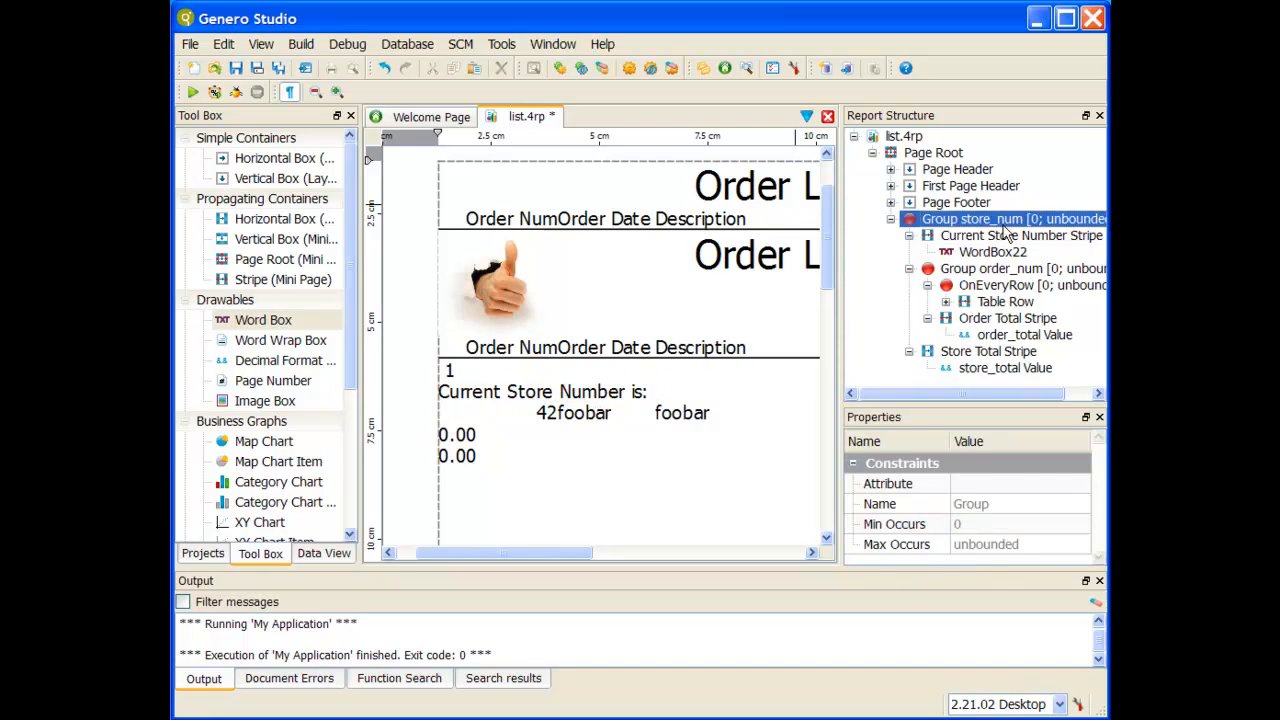
{"action": "left_click", "coordinate": [999, 237]}
{"action": "left_click", "coordinate": [335, 556]}
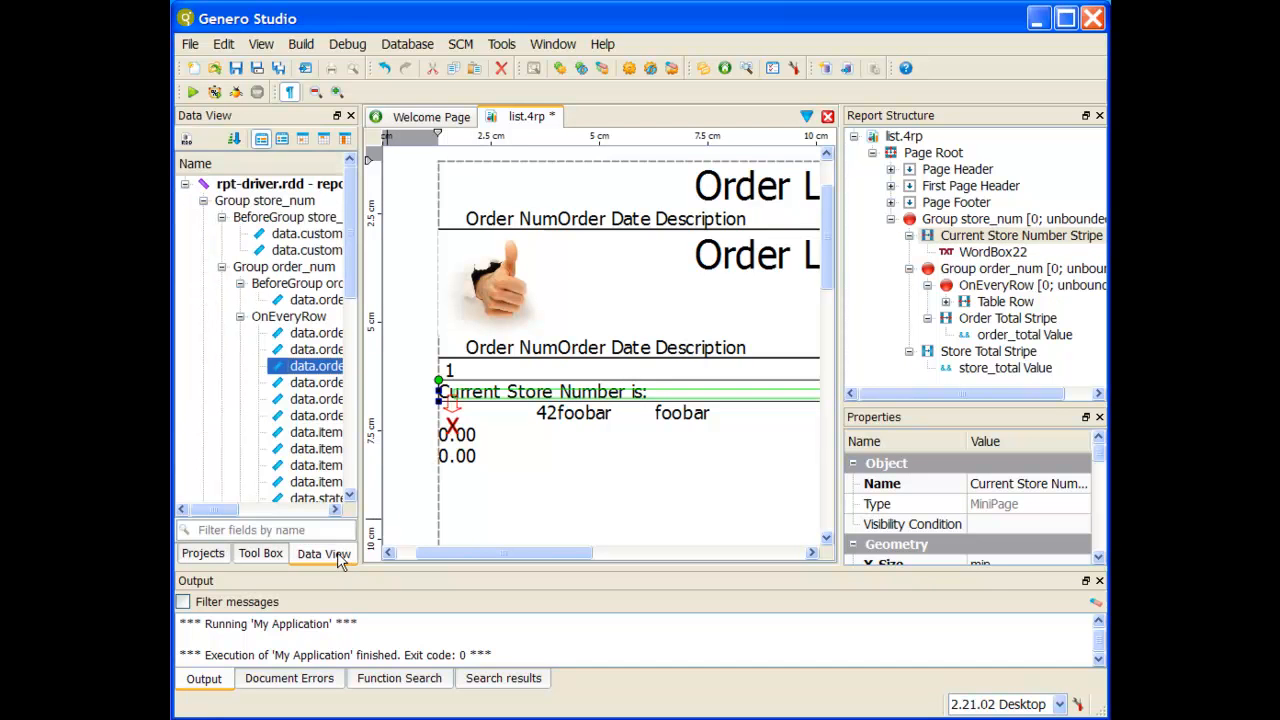
{"action": "left_click", "coordinate": [285, 509]}
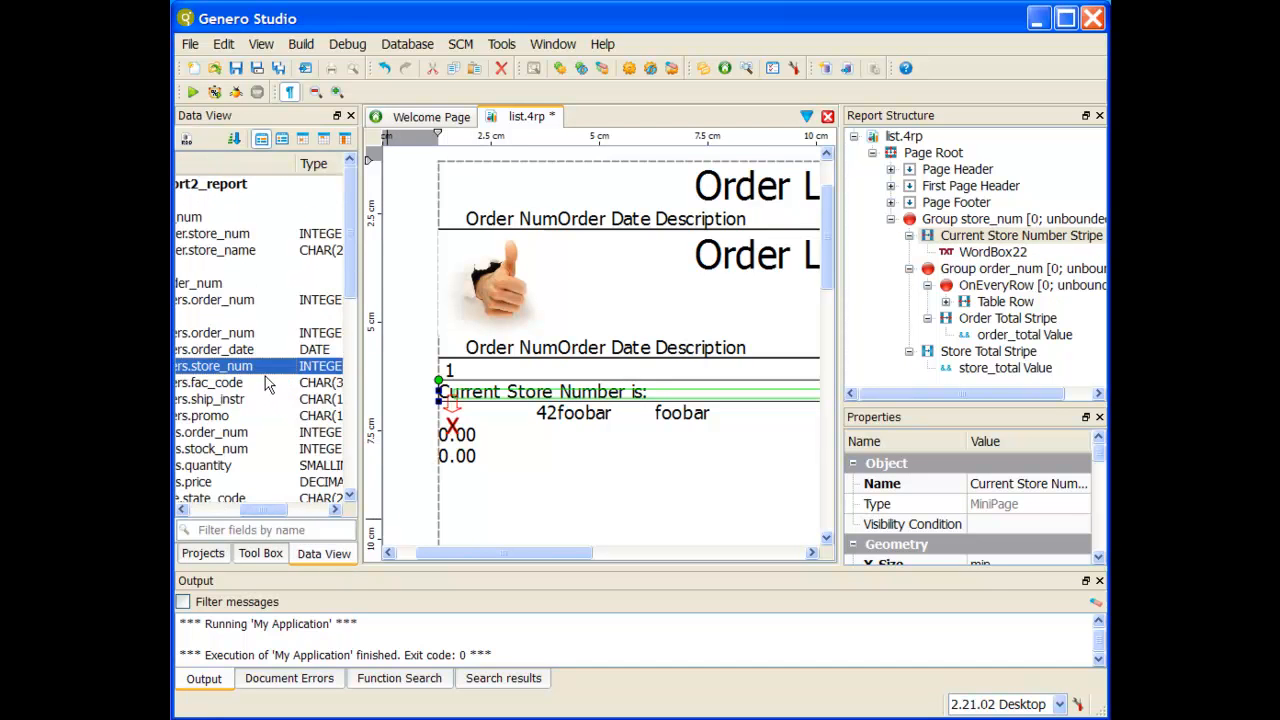
{"action": "left_click_drag", "start_coordinate": [259, 511], "coordinate": [242, 511]}
{"action": "scroll", "coordinate": [240, 478], "scroll_direction": "down", "scroll_amount": 2}
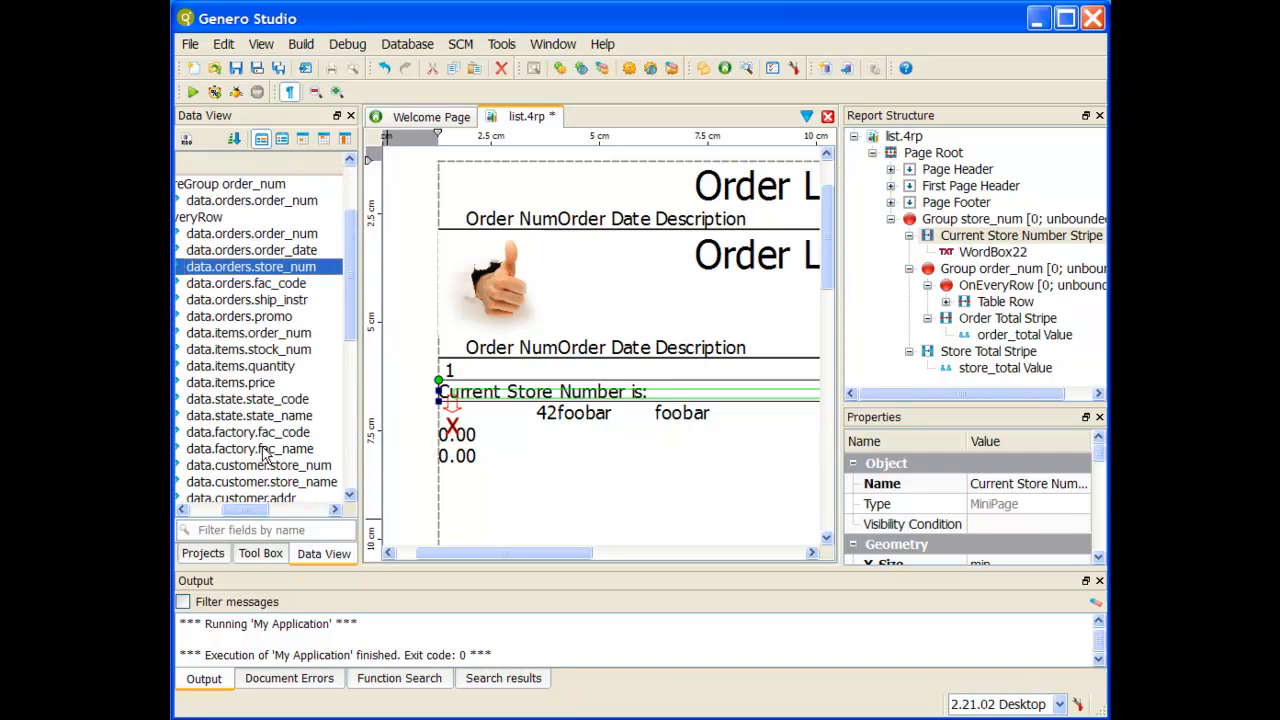
{"action": "double_click", "coordinate": [258, 468]}
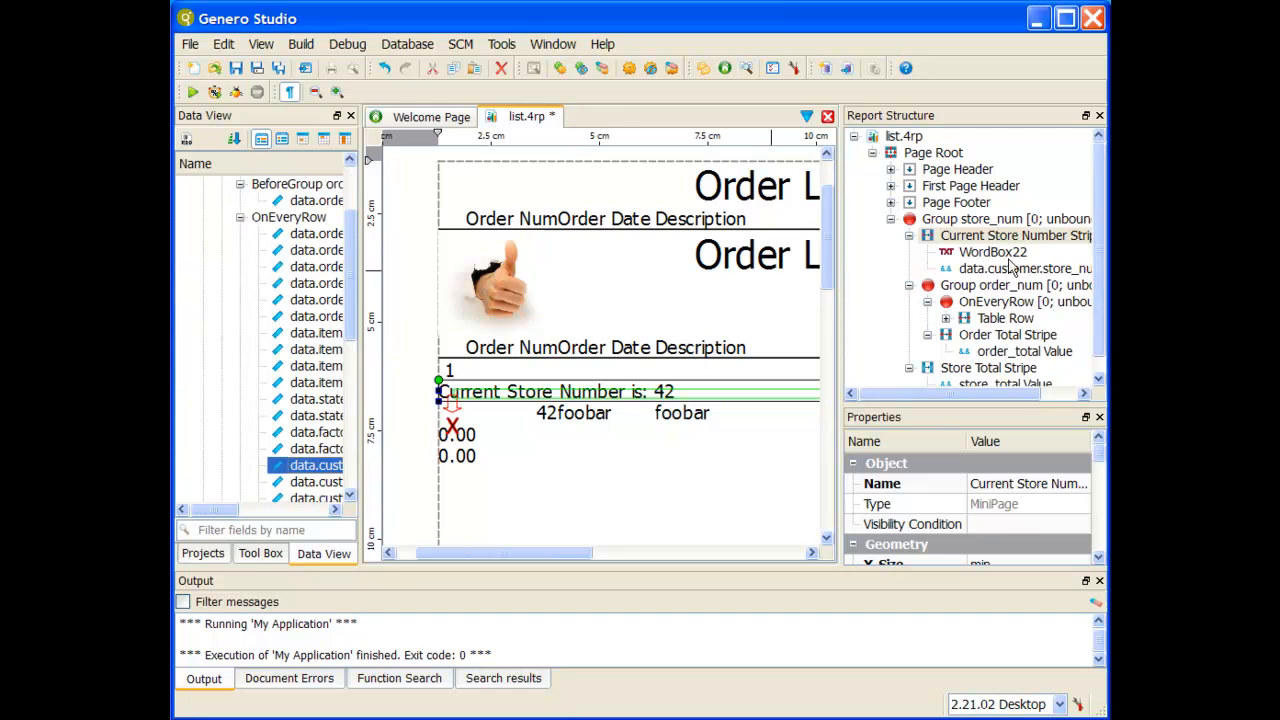
Step: Save the list.4rp design with the store number stripe and run the application to produce the report
{"action": "left_click", "coordinate": [236, 68]}
{"action": "left_click", "coordinate": [214, 92]}
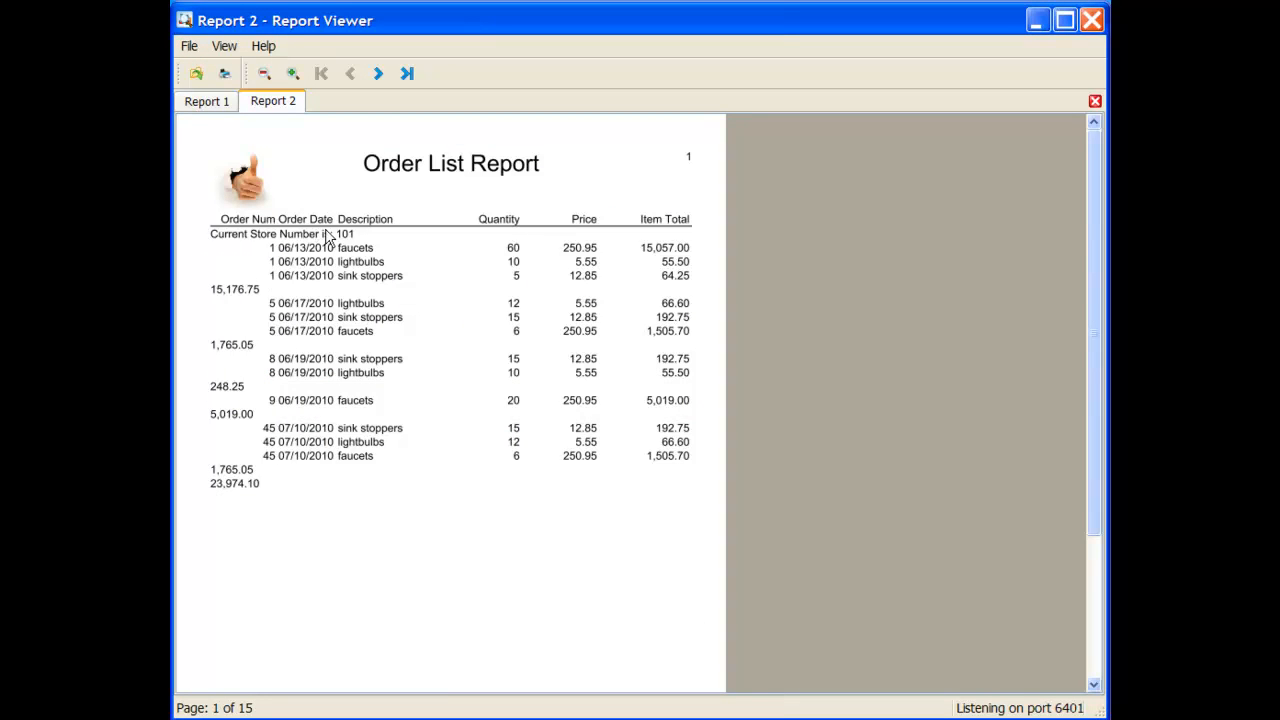
Step: Check the current store number line on the first three pages of the new report, and minimize the report viewer
{"action": "left_click", "coordinate": [379, 74]}
{"action": "left_click", "coordinate": [379, 74]}
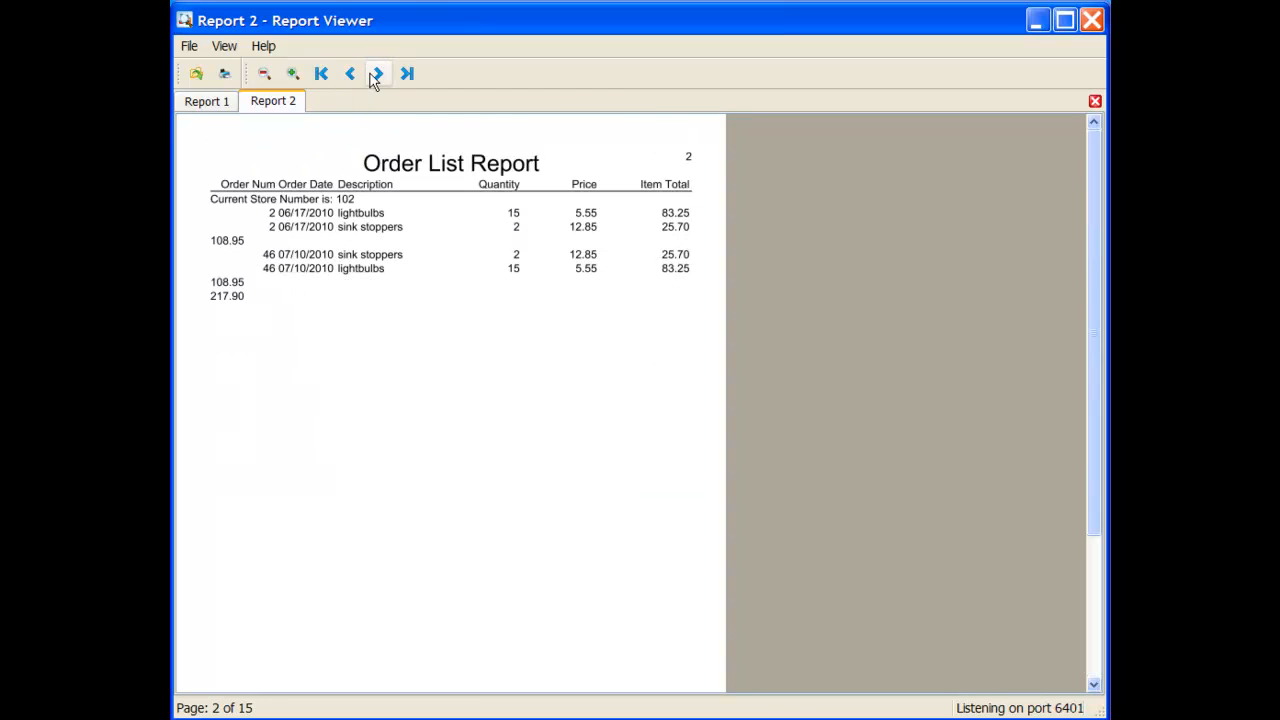
{"action": "left_click", "coordinate": [375, 75]}
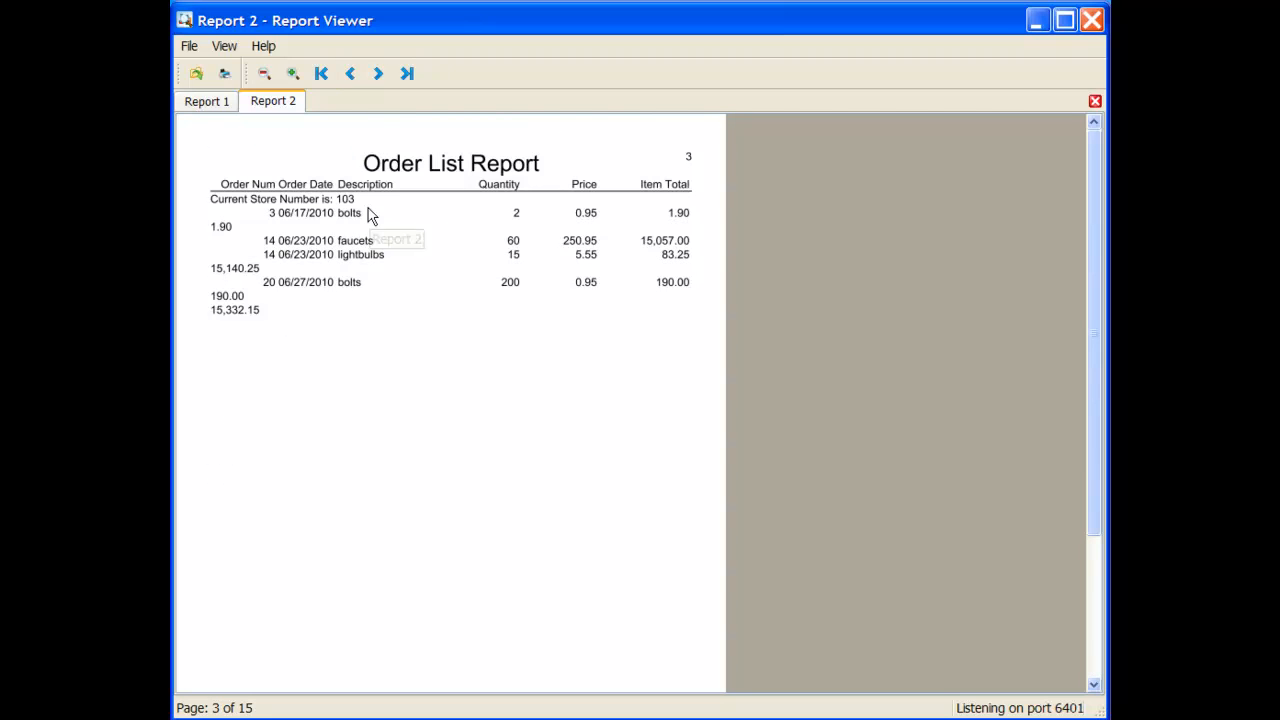
{"action": "left_click", "coordinate": [1040, 24]}
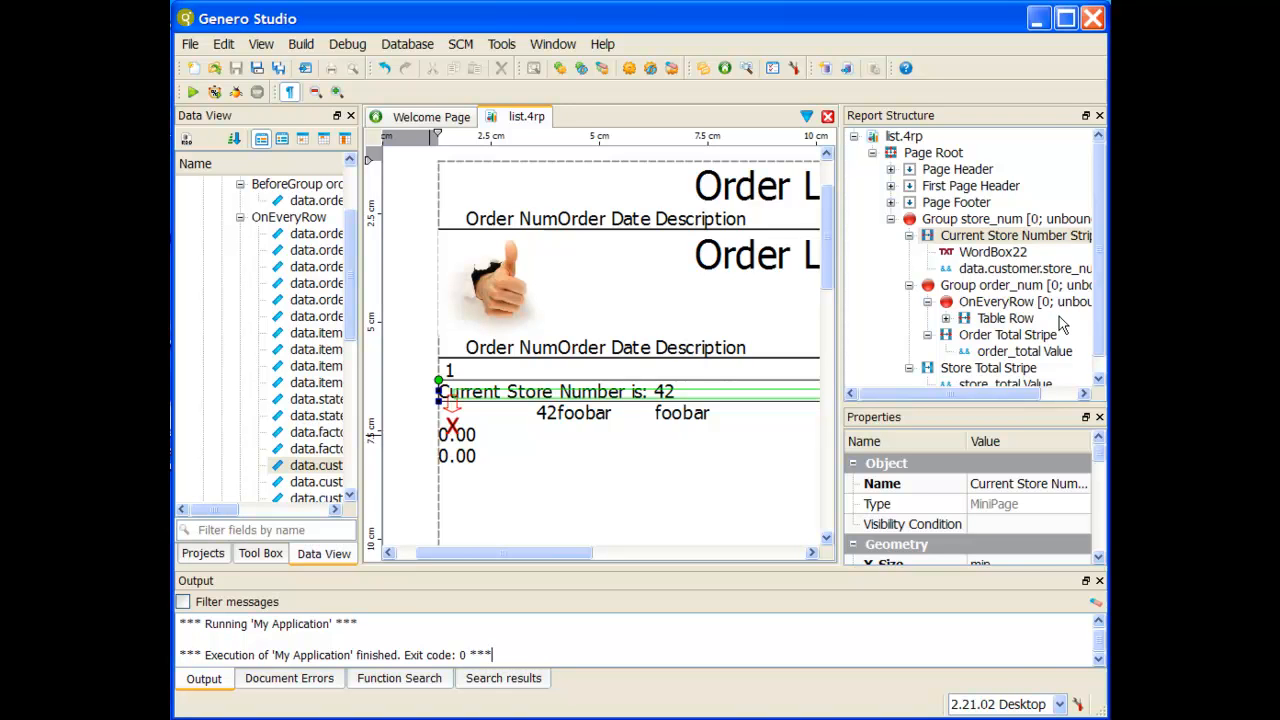
Step: Add an Info Node to the Table Row container under OnEveryRow, and expand Table Row in the report structure
{"action": "left_click", "coordinate": [1012, 319]}
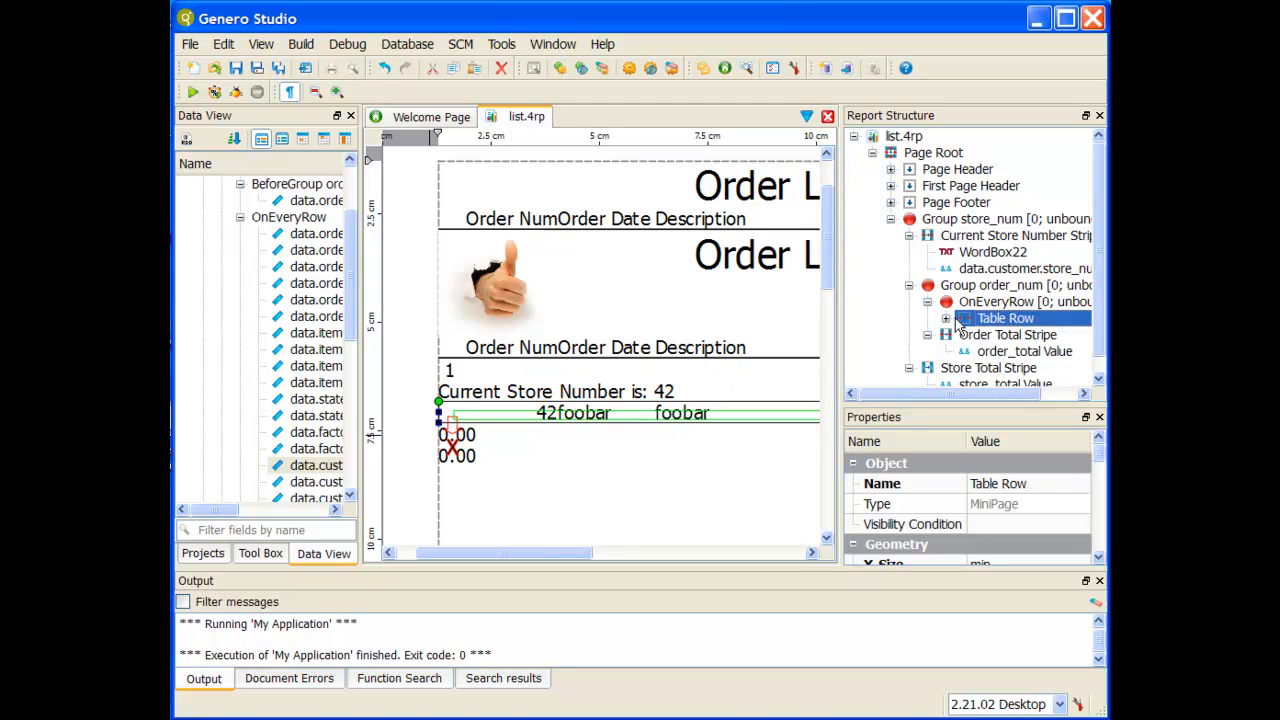
{"action": "left_click", "coordinate": [260, 553]}
{"action": "scroll", "coordinate": [280, 495], "scroll_direction": "down", "scroll_amount": 1}
{"action": "scroll", "coordinate": [280, 495], "scroll_direction": "down", "scroll_amount": 3}
{"action": "left_click", "coordinate": [262, 381]}
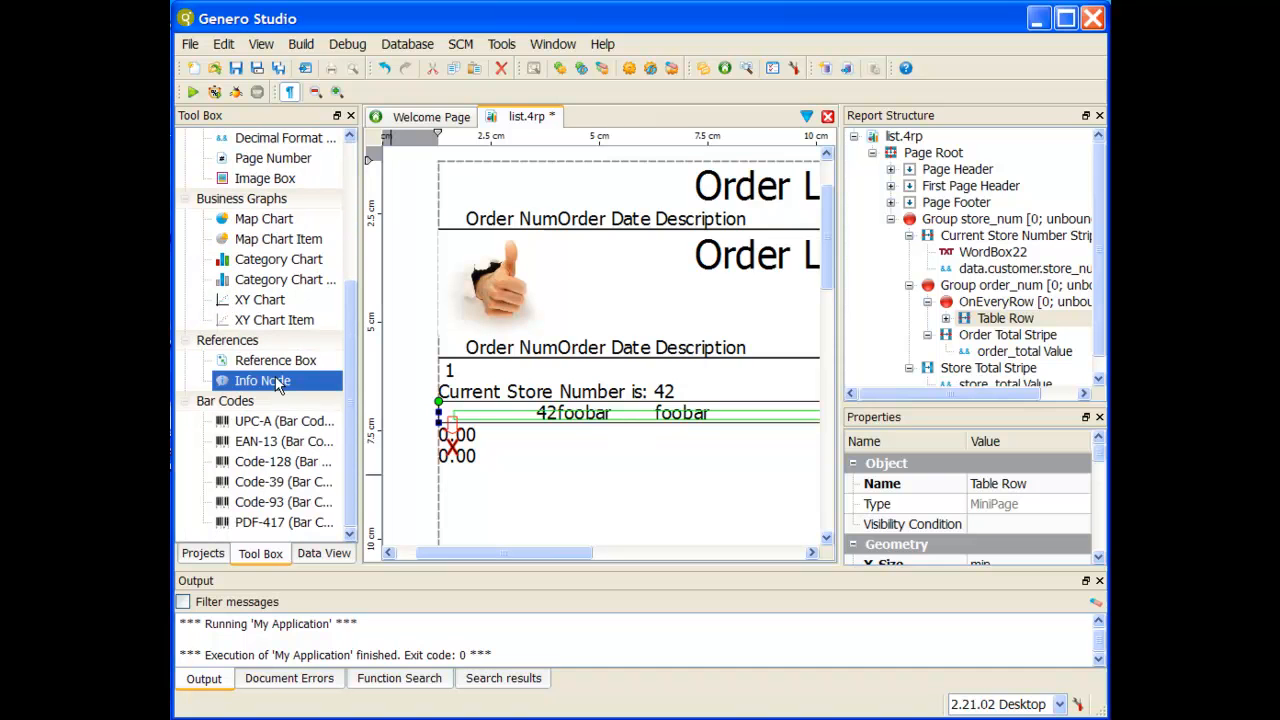
{"action": "left_click", "coordinate": [946, 318]}
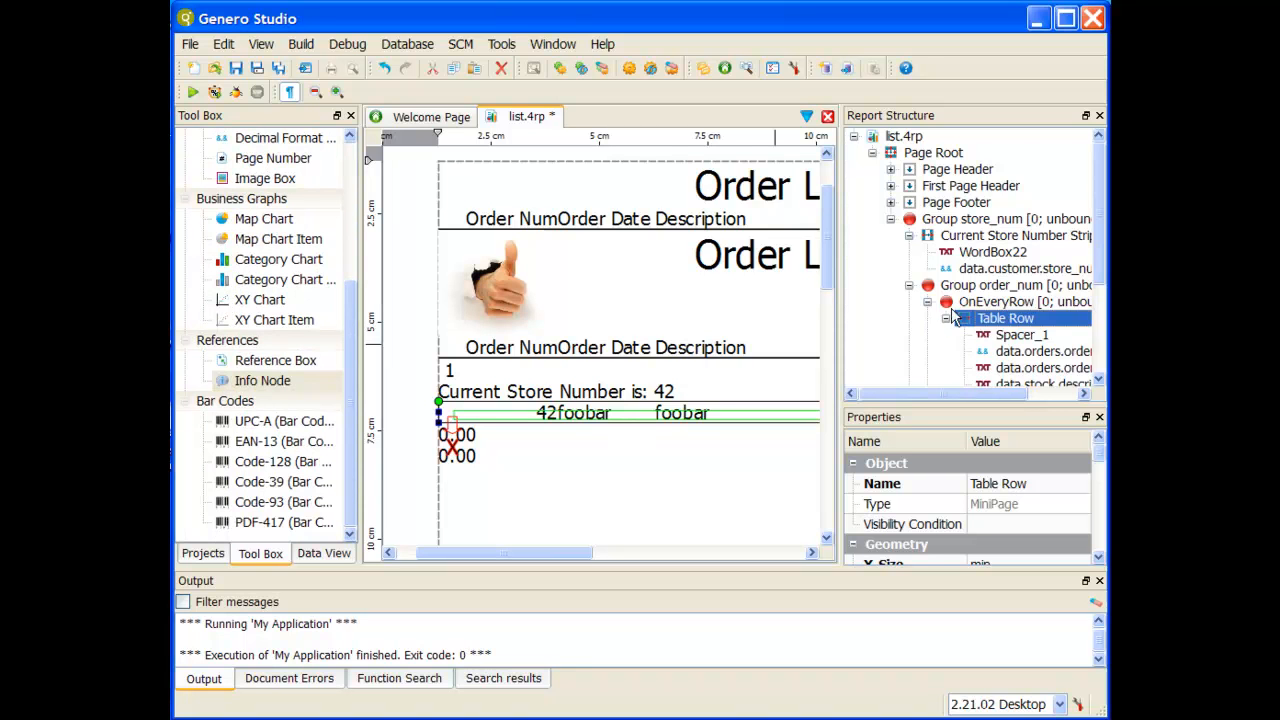
Step: Rename the new Info Node under Table Row as "Previous Row Store Number"
{"action": "scroll", "coordinate": [948, 316], "scroll_direction": "down", "scroll_amount": 3}
{"action": "left_click", "coordinate": [1043, 303]}
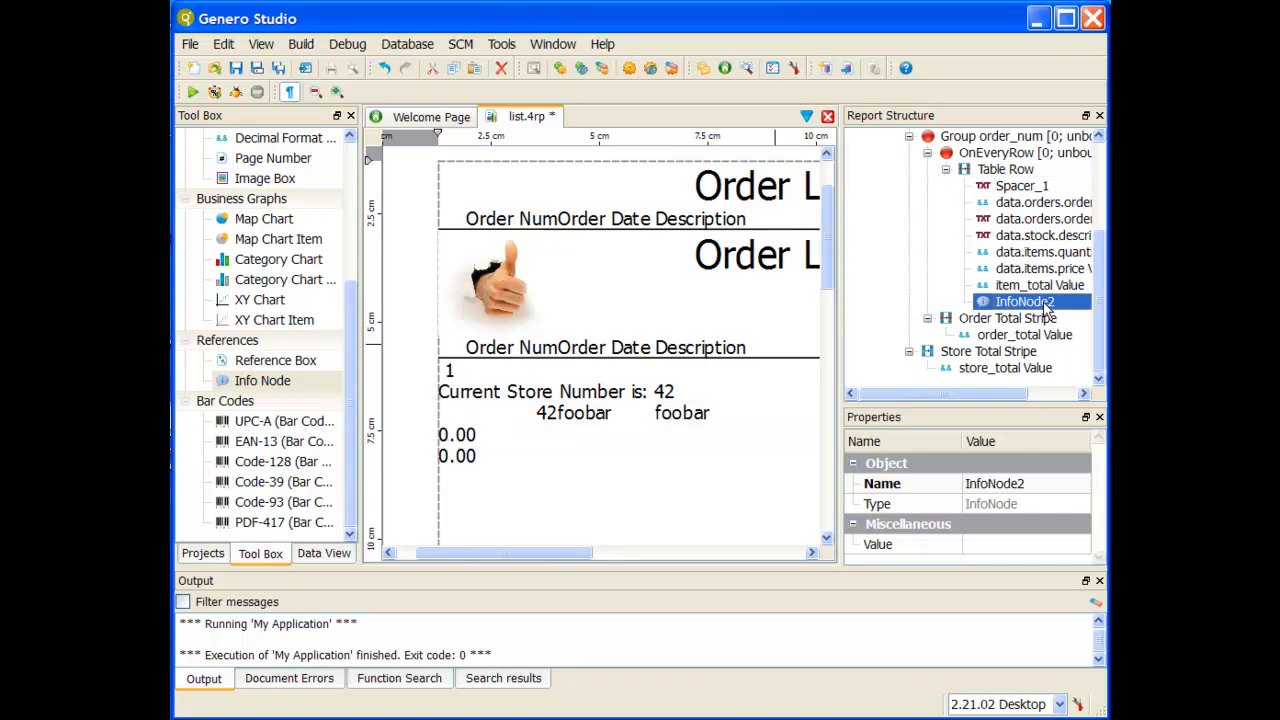
{"action": "left_click", "coordinate": [1003, 484]}
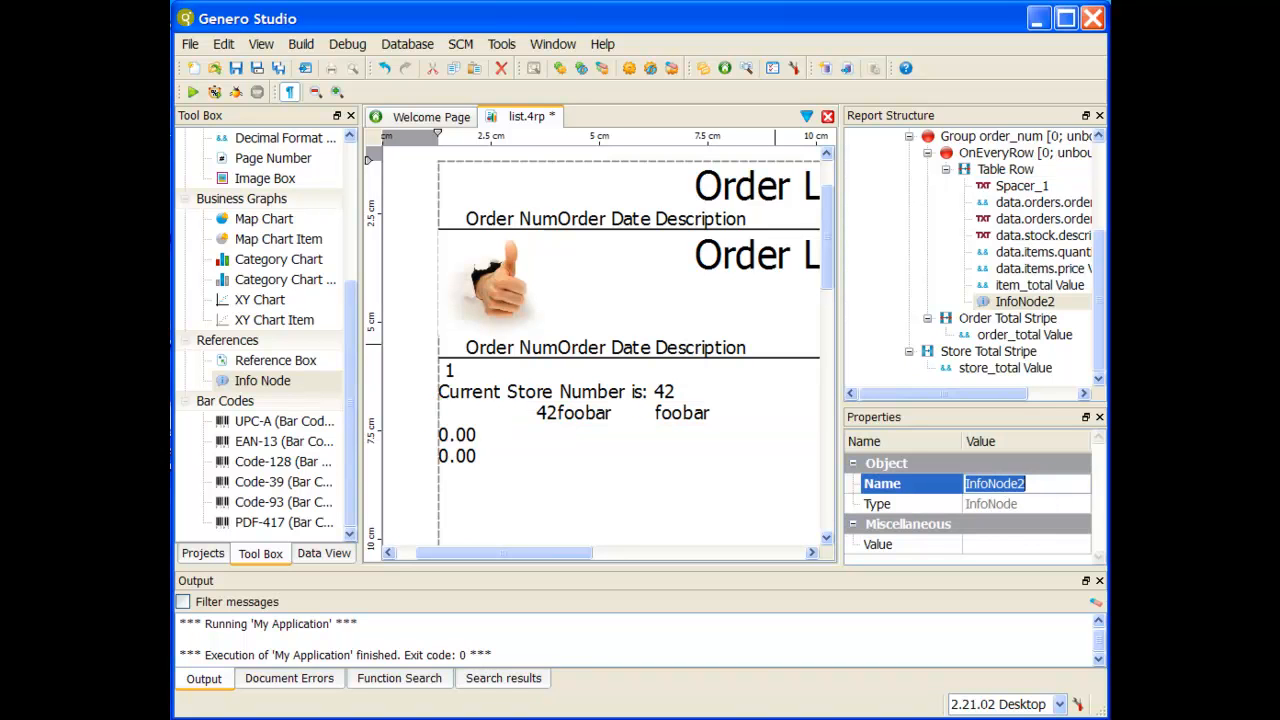
{"action": "type", "text": "Prev"}
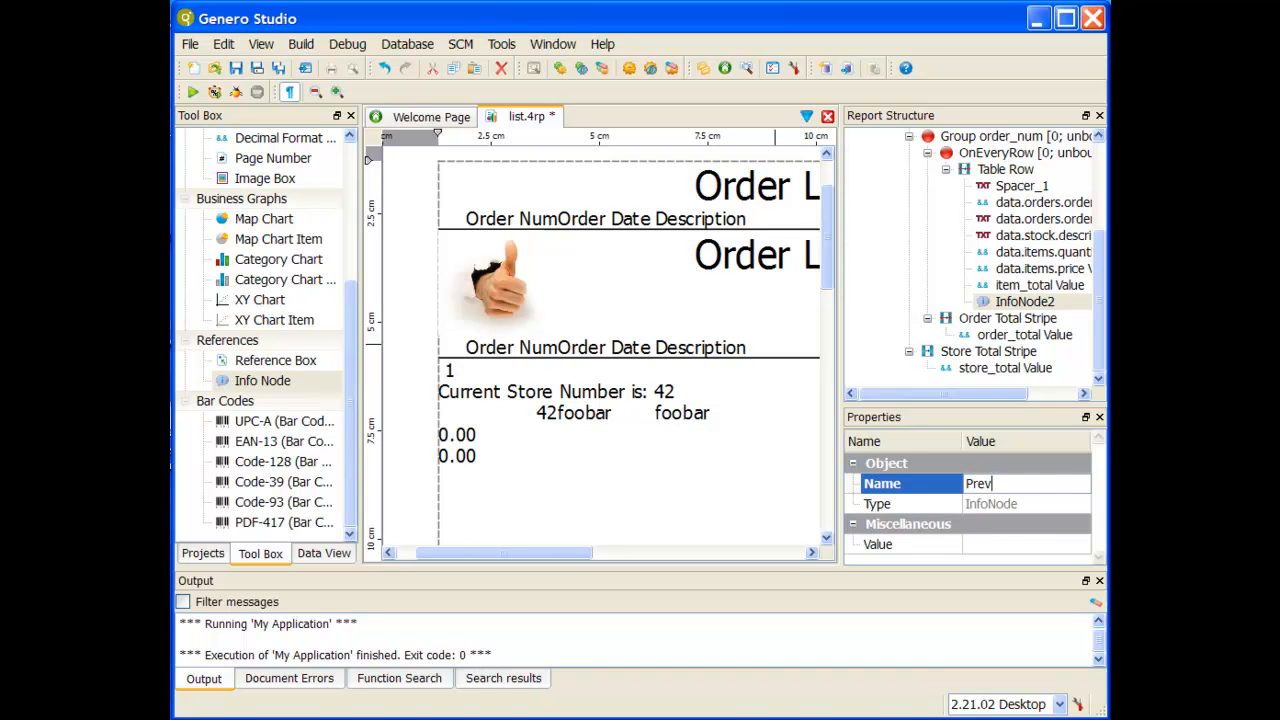
{"action": "type", "text": "ious Row Store"}
{"action": "type", "text": " Number"}
{"action": "key", "text": "Return"}
Step: Set the Previous Row Store Number node's value to the expression data.customer.store_num.format("&&&&&")
{"action": "left_click", "coordinate": [1040, 548]}
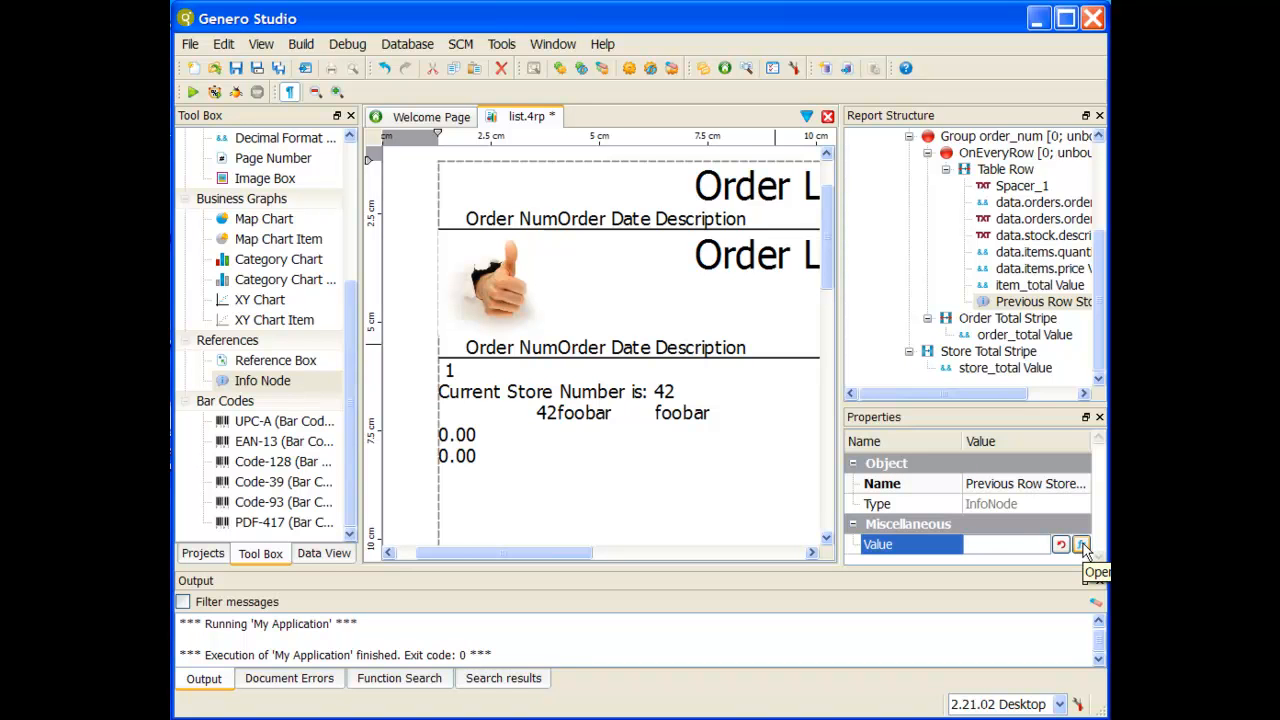
{"action": "left_click", "coordinate": [1081, 545]}
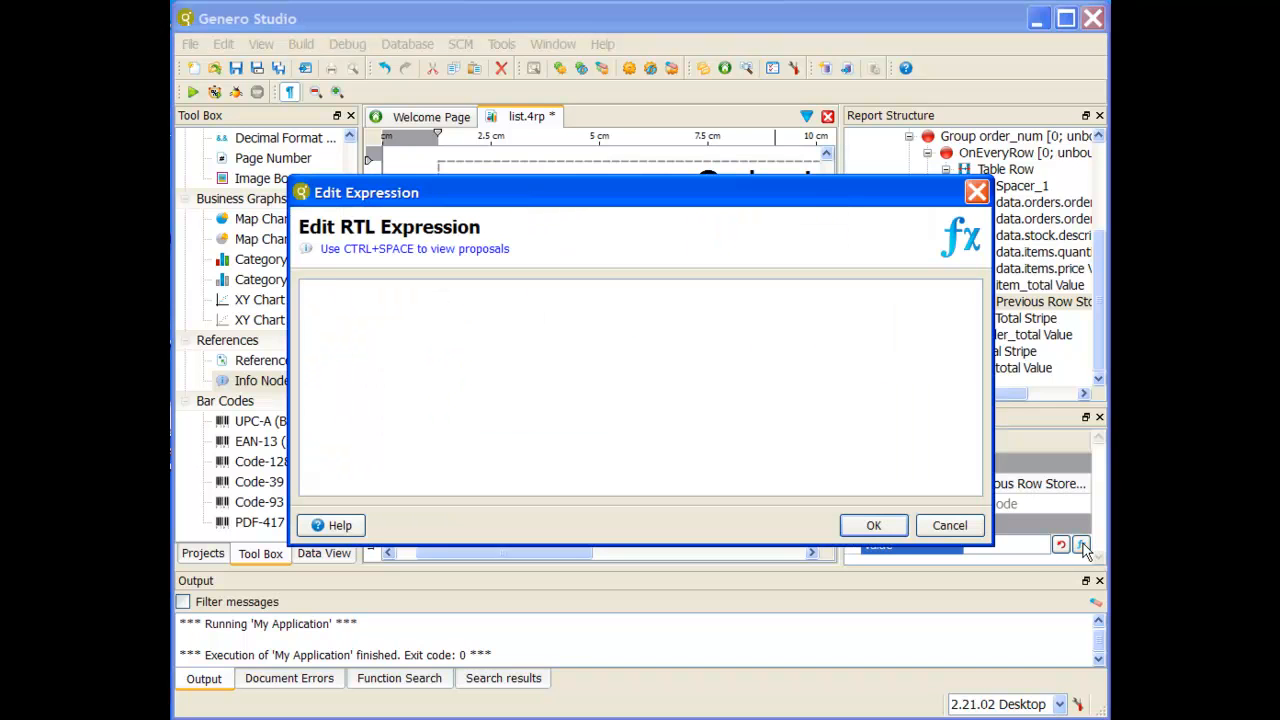
{"action": "type", "text": "data."}
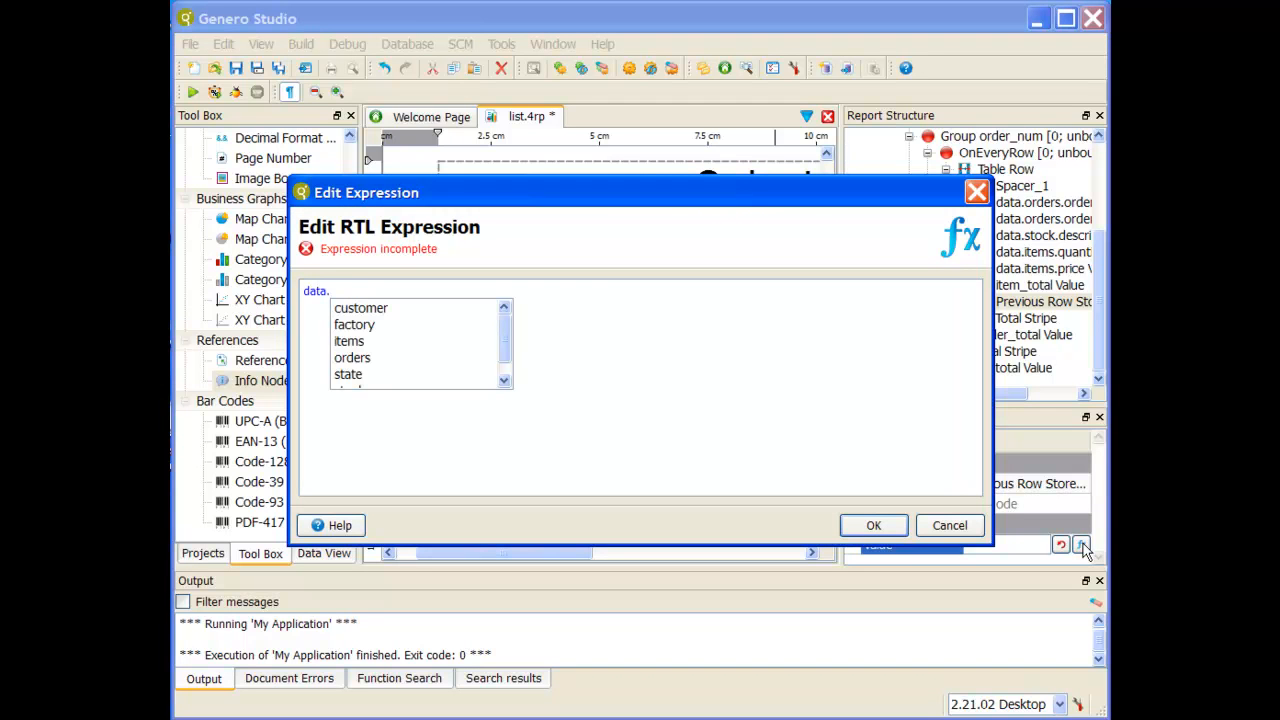
{"action": "key", "text": "Down"}
{"action": "key", "text": "Return"}
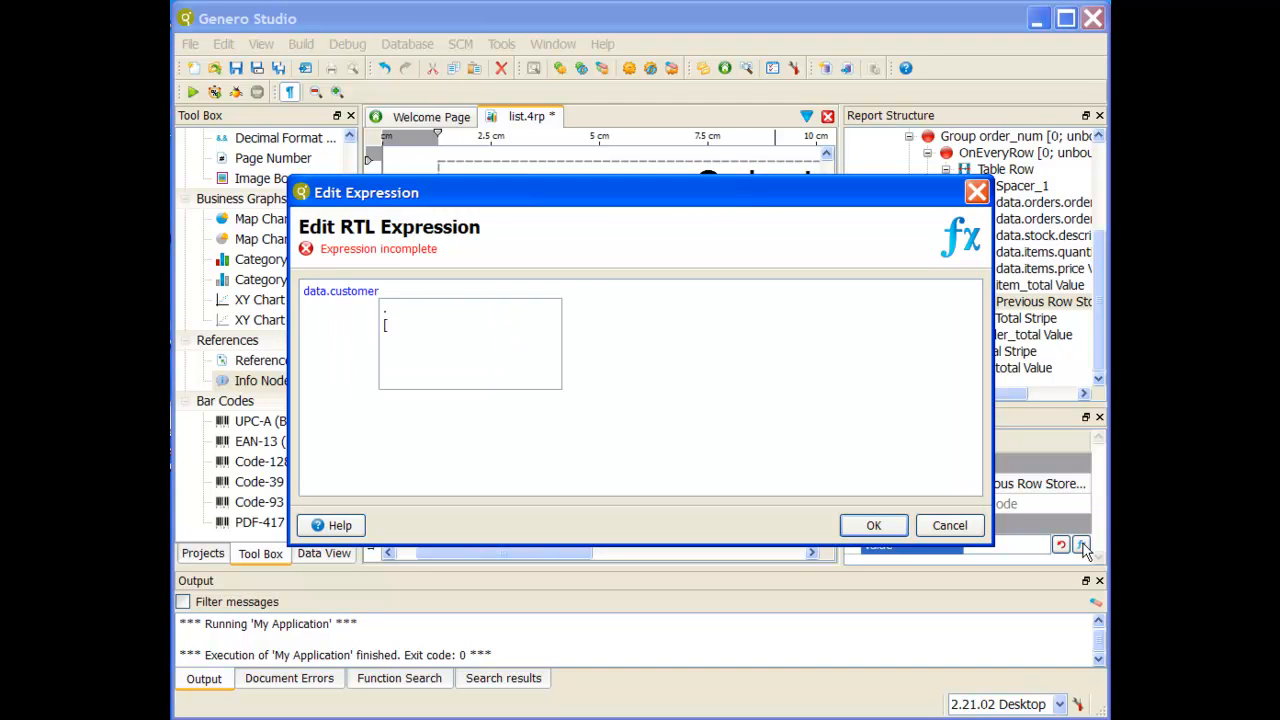
{"action": "type", "text": "."}
{"action": "key", "text": "Down"}
{"action": "key", "text": "Down"}
{"action": "key", "text": "Down"}
{"action": "key", "text": "Down"}
{"action": "key", "text": "Down"}
{"action": "key", "text": "Down"}
{"action": "key", "text": "Down"}
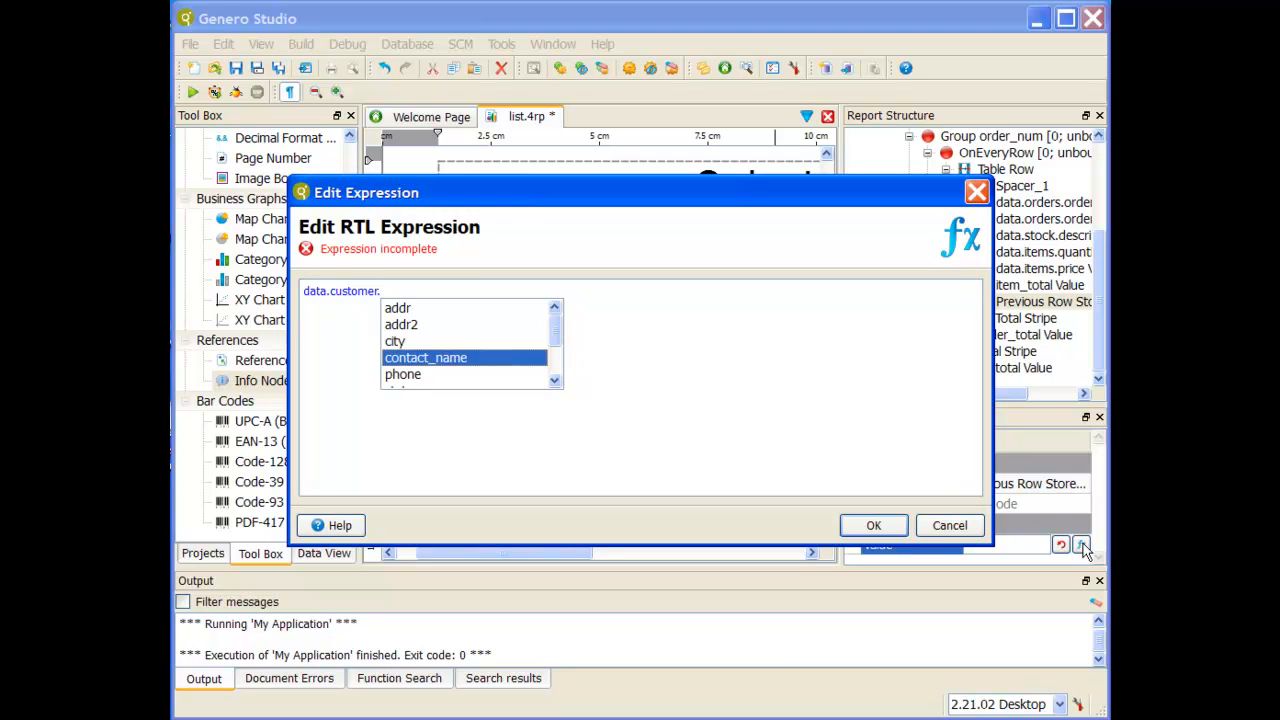
{"action": "key", "text": "Down"}
{"action": "key", "text": "Return"}
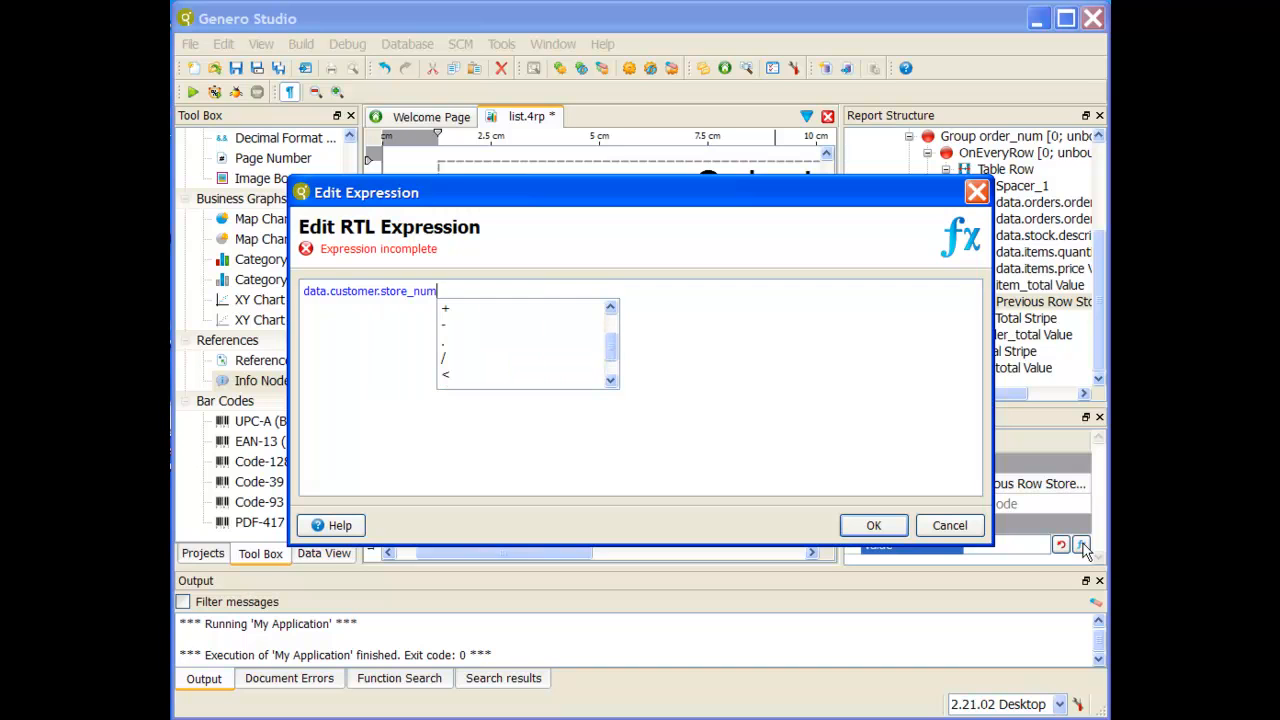
{"action": "type", "text": ".for"}
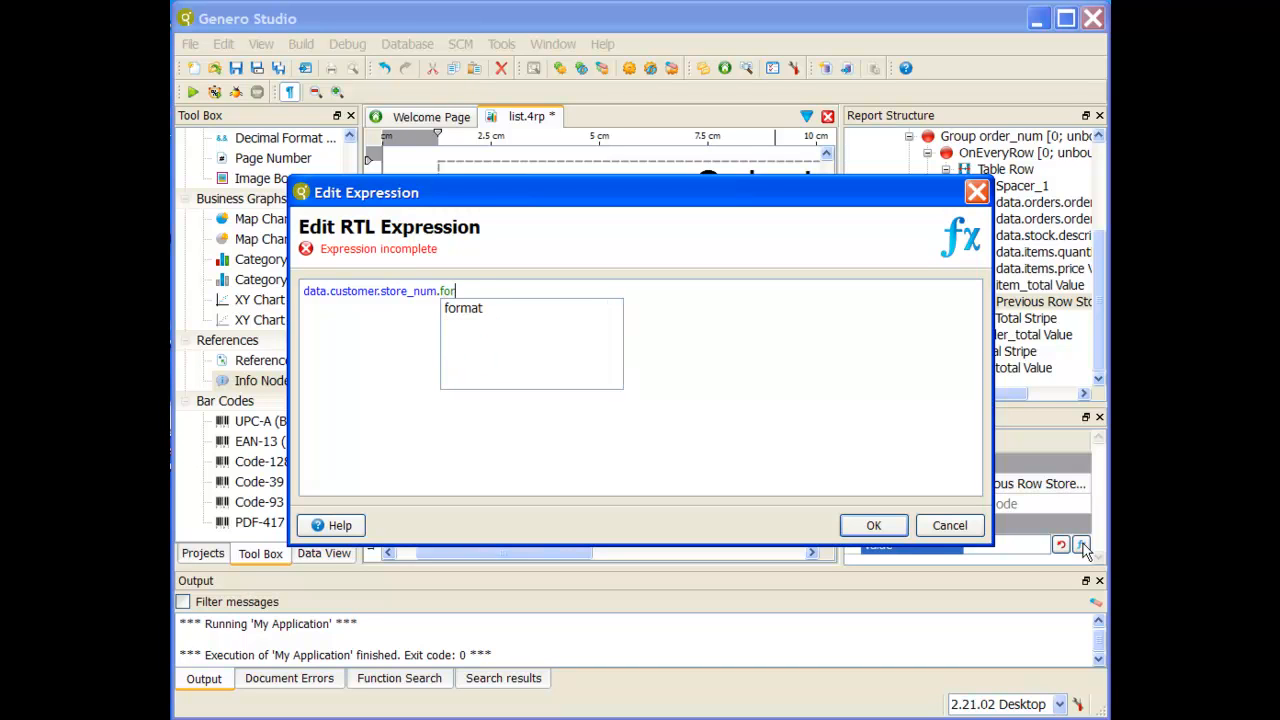
{"action": "type", "text": "mat(\"&&&&&\")"}
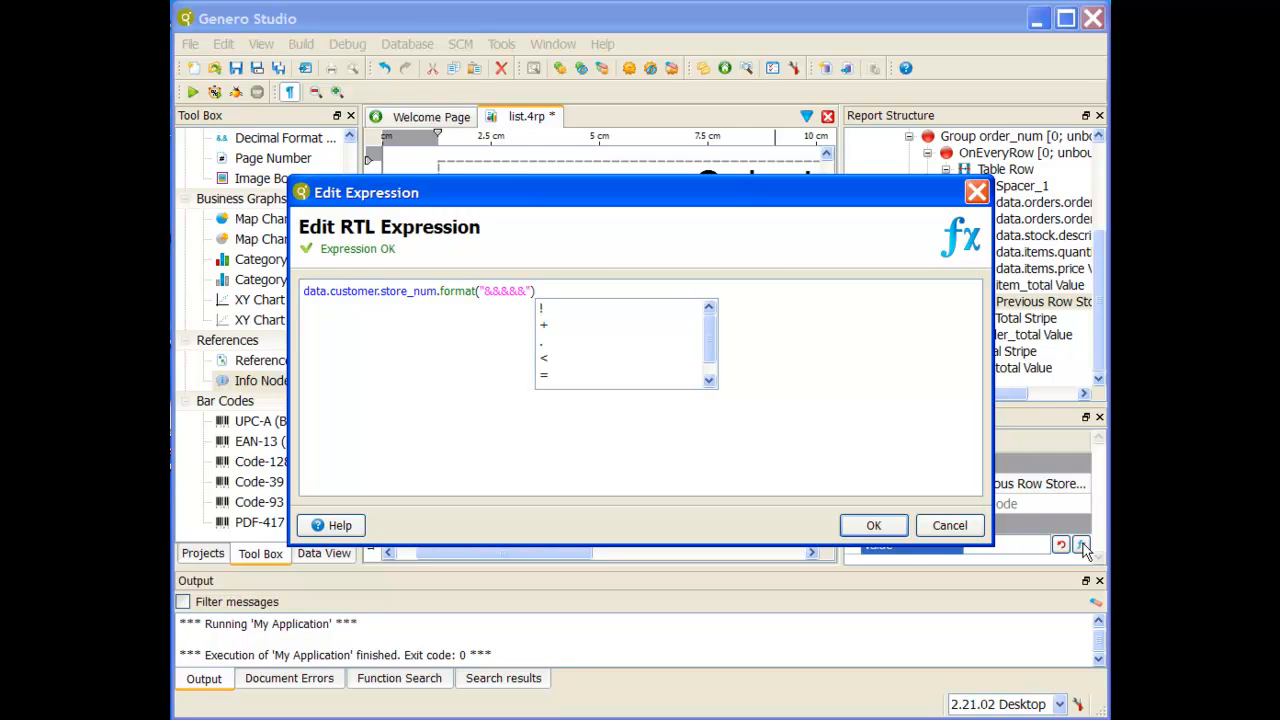
{"action": "left_click", "coordinate": [873, 526]}
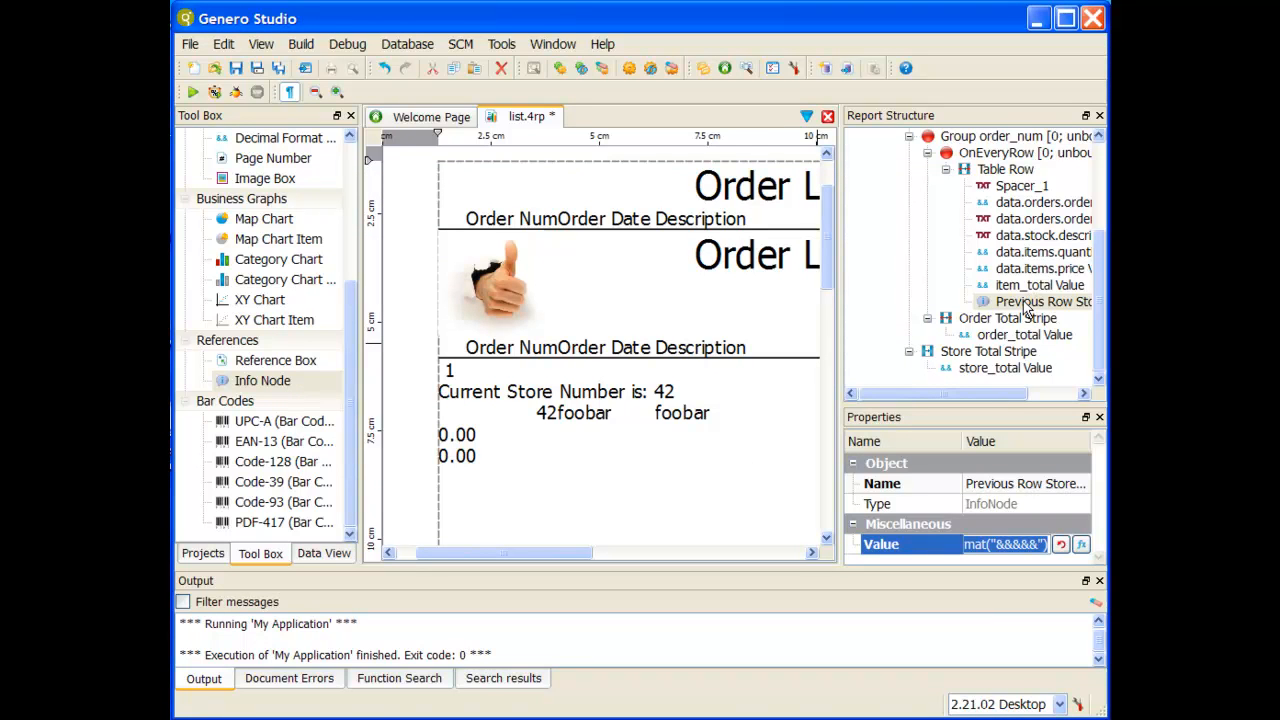
Step: Expand Page Header in the report structure and add a Stripe container as its first child, above StripeLayouter3
{"action": "scroll", "coordinate": [1029, 288], "scroll_direction": "up", "scroll_amount": 3}
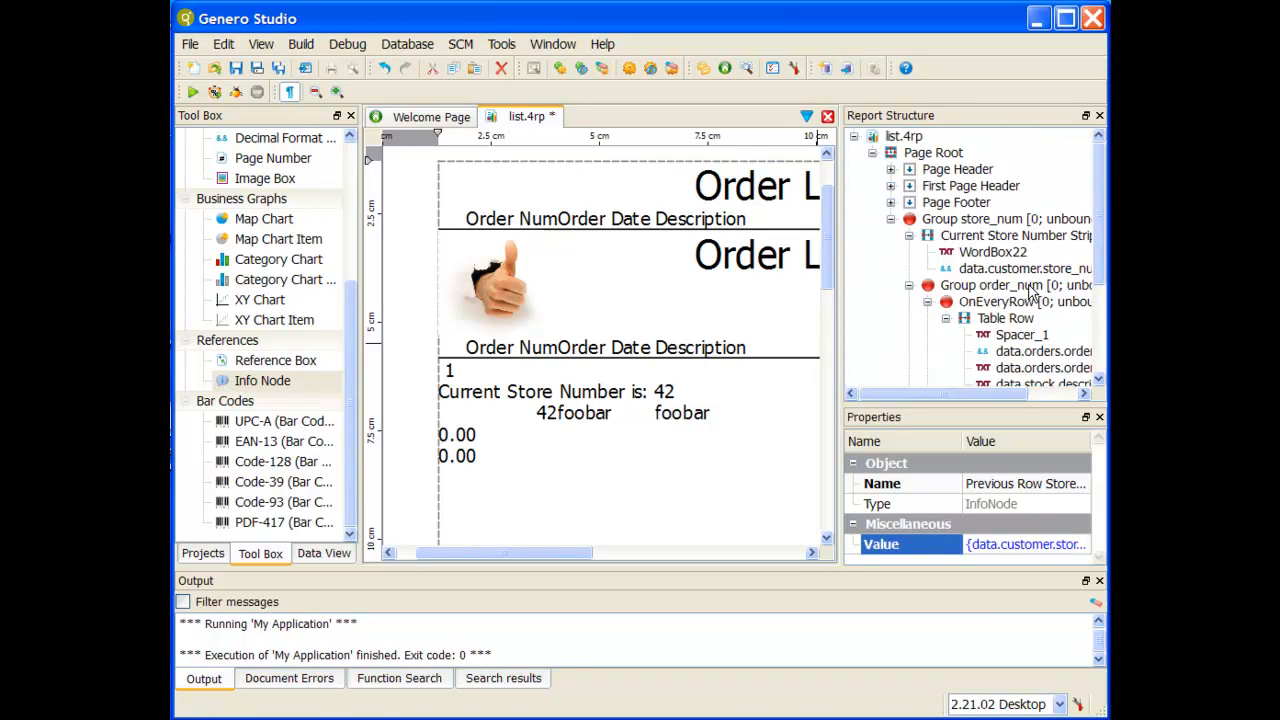
{"action": "left_click", "coordinate": [966, 170]}
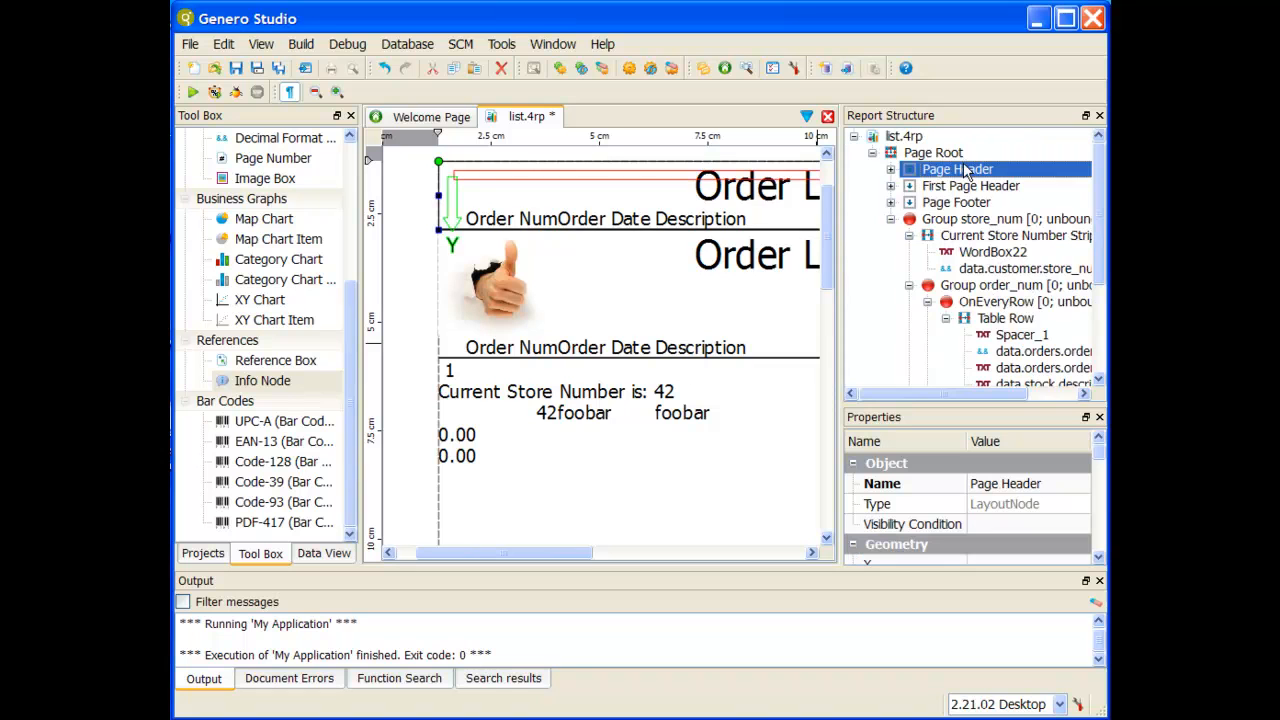
{"action": "left_click", "coordinate": [892, 170]}
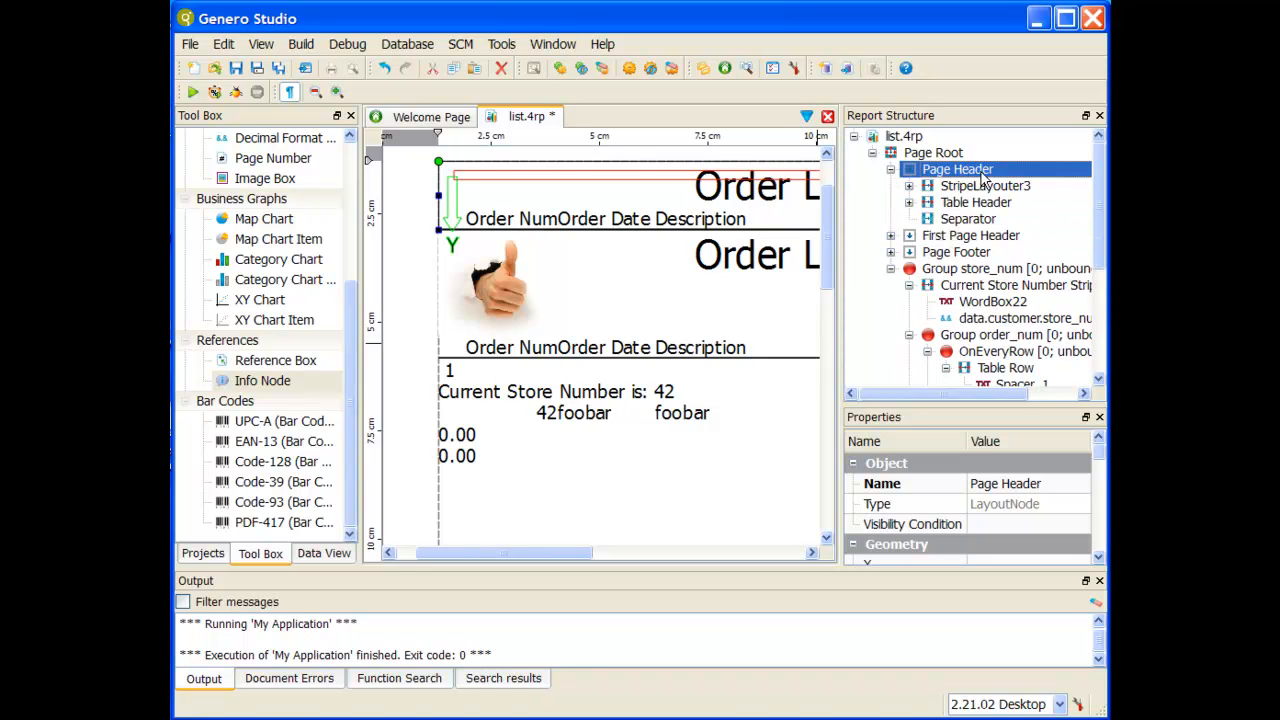
{"action": "left_click", "coordinate": [307, 556]}
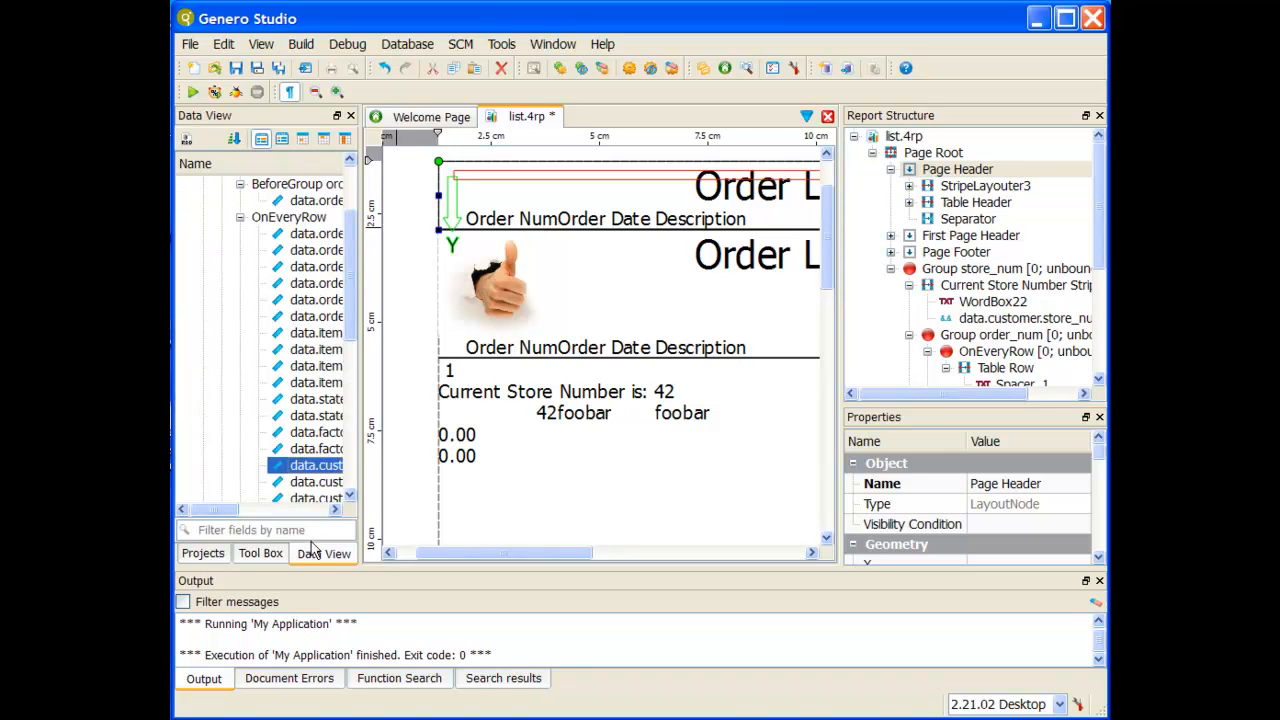
{"action": "left_click", "coordinate": [253, 556]}
{"action": "scroll", "coordinate": [258, 362], "scroll_direction": "up", "scroll_amount": 4}
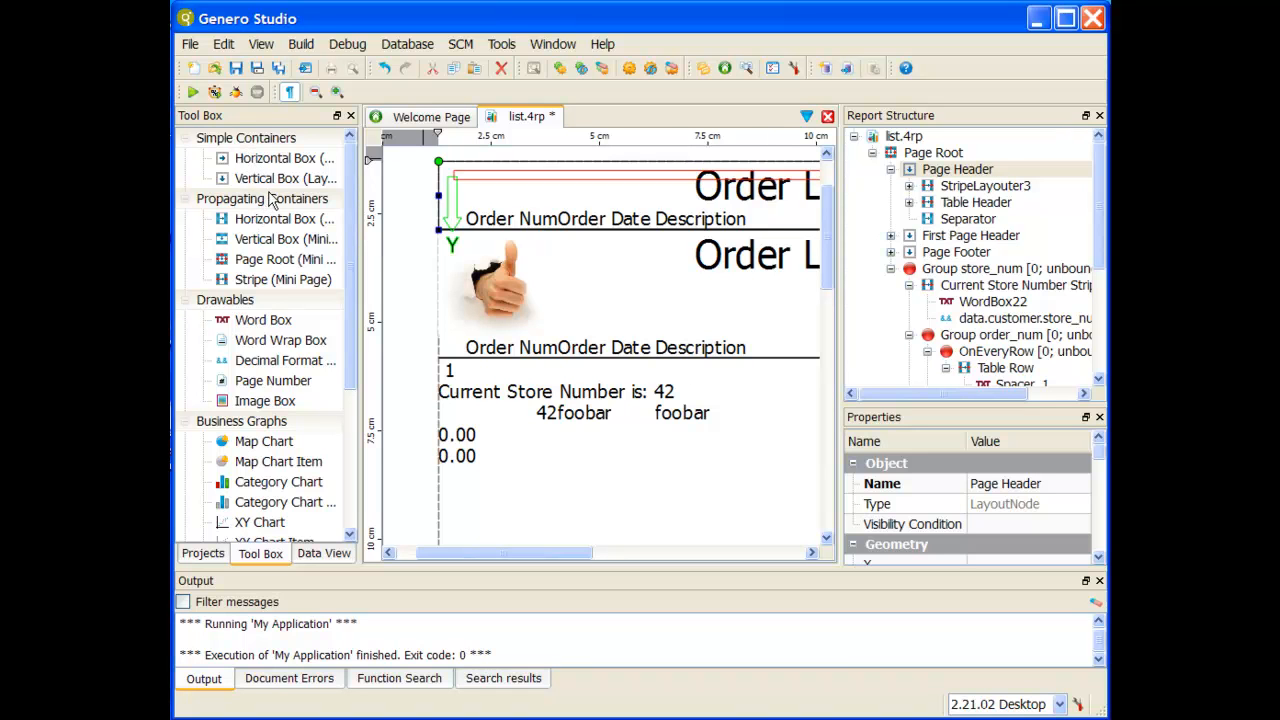
{"action": "left_click_drag", "start_coordinate": [280, 284], "coordinate": [967, 195]}
Step: Rename the new Page Header stripe as "Previous Page Store Number Stripe" and widen the report structure to show full node names
{"action": "right_click", "coordinate": [967, 195]}
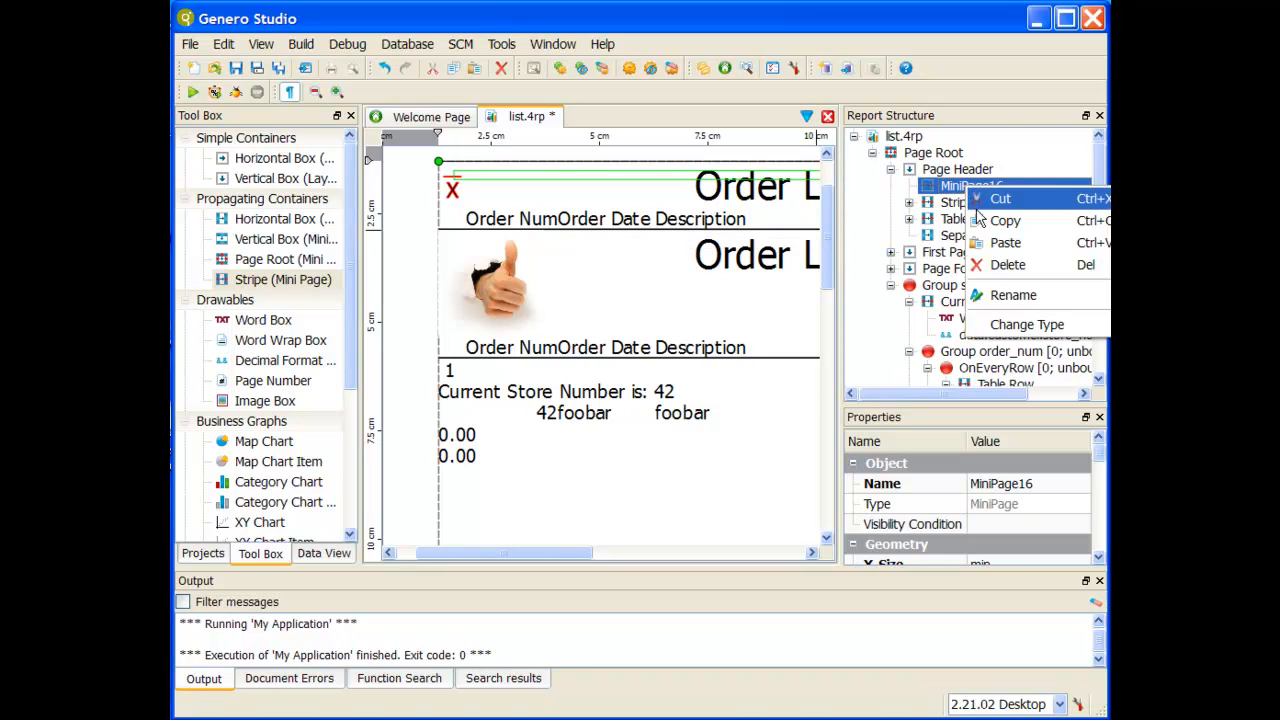
{"action": "left_click", "coordinate": [1020, 289]}
{"action": "type", "text": "Previous Page "}
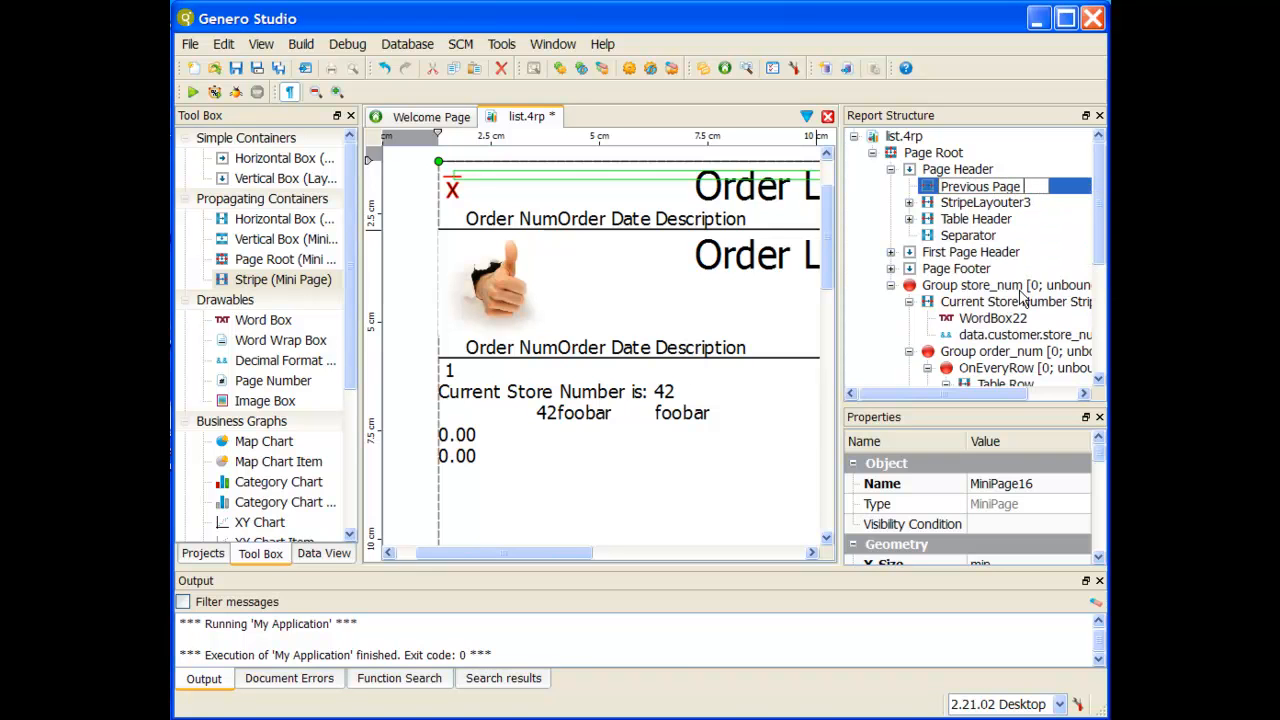
{"action": "type", "text": "Store Number"}
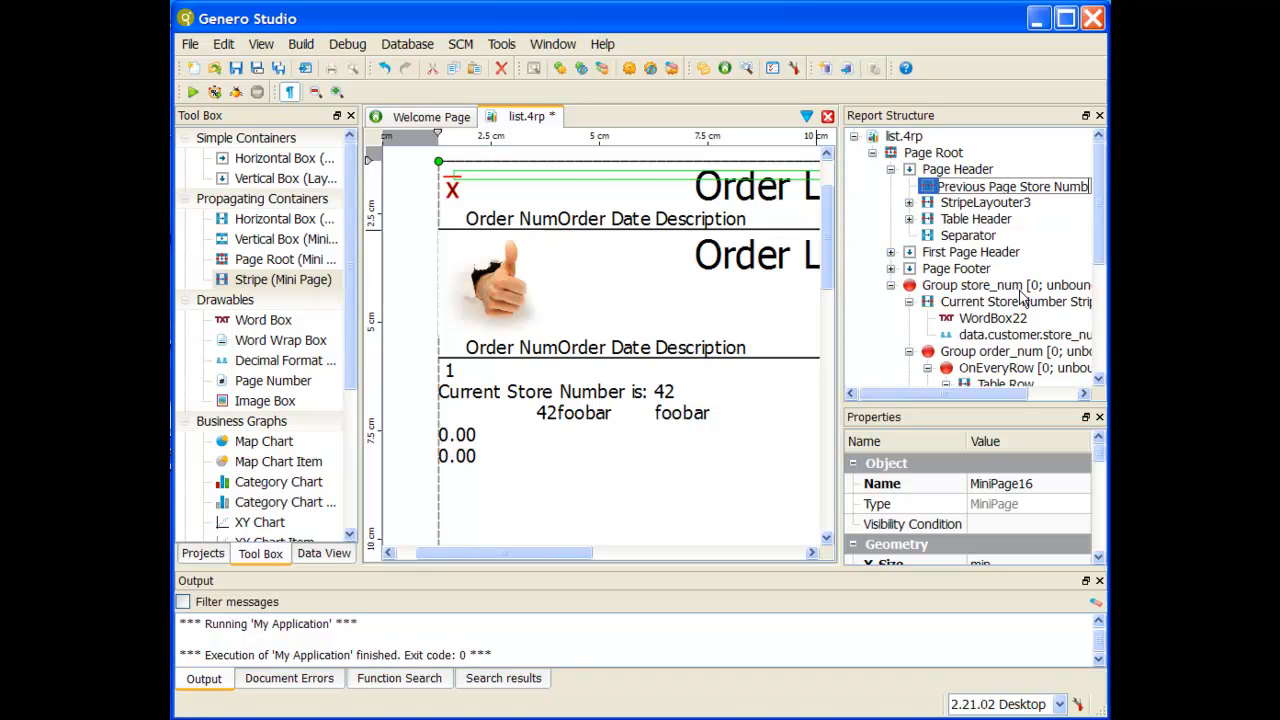
{"action": "type", "text": "Stripe"}
{"action": "key", "text": "Return"}
{"action": "right_click", "coordinate": [1045, 188]}
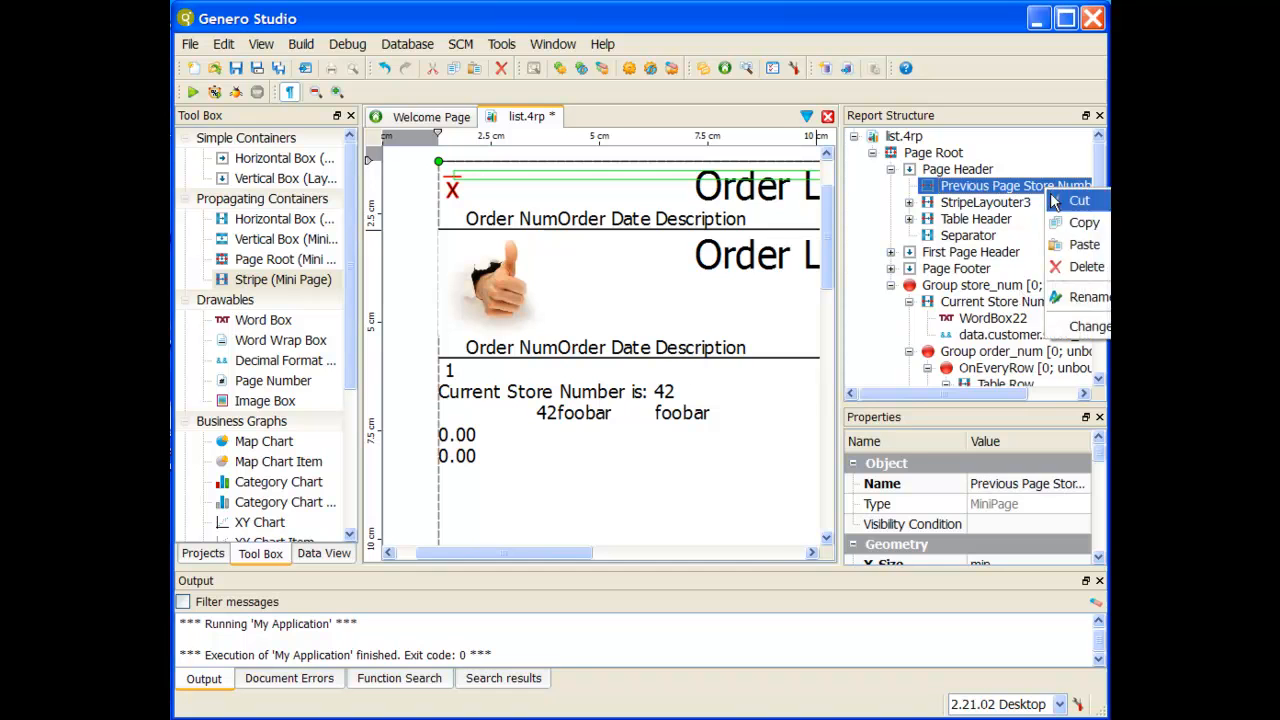
{"action": "left_click_drag", "start_coordinate": [841, 277], "coordinate": [731, 277]}
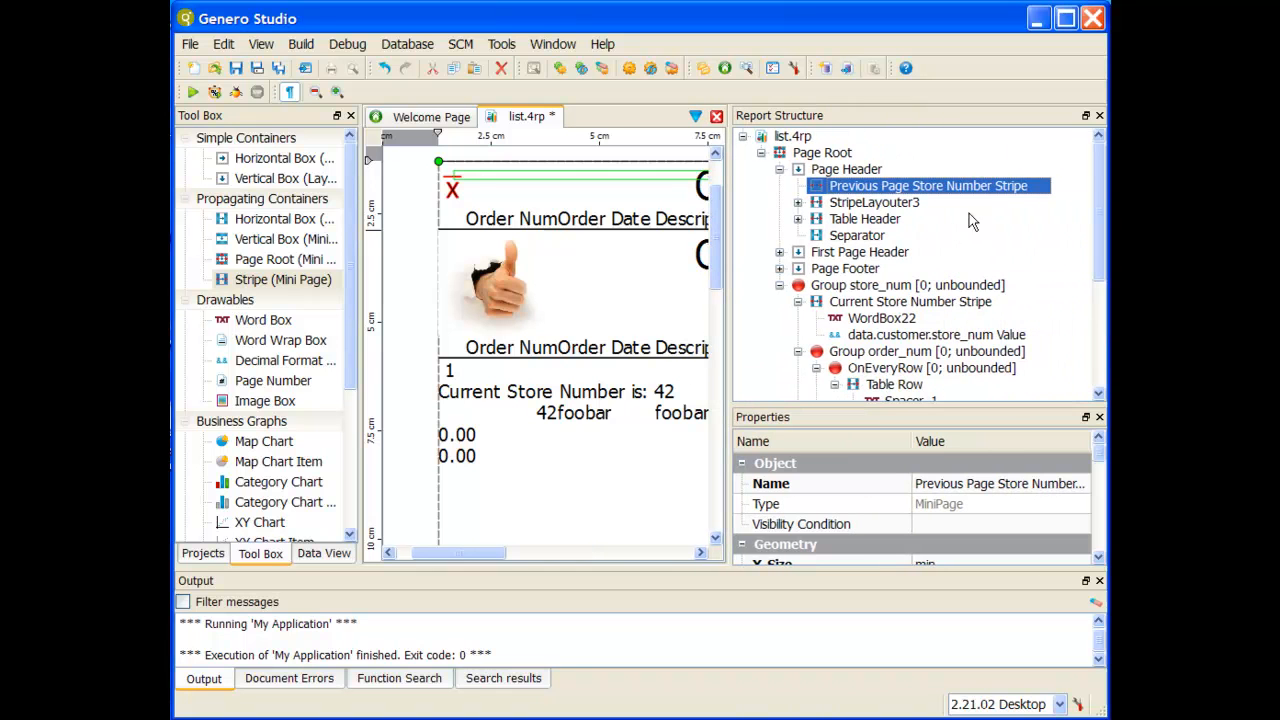
Step: Add a Word Box and a Reference Box to the Previous Page Store Number Stripe, and expand the stripe
{"action": "double_click", "coordinate": [290, 322]}
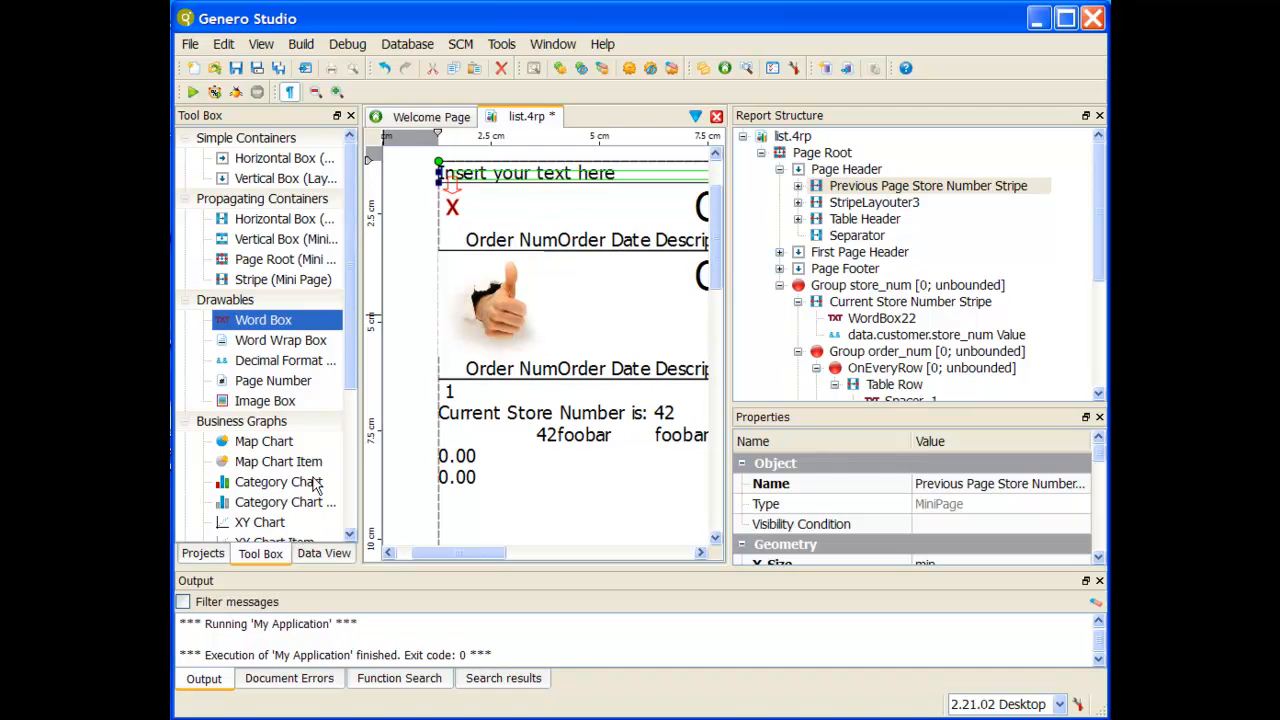
{"action": "scroll", "coordinate": [313, 483], "scroll_direction": "down", "scroll_amount": 3}
{"action": "double_click", "coordinate": [276, 380]}
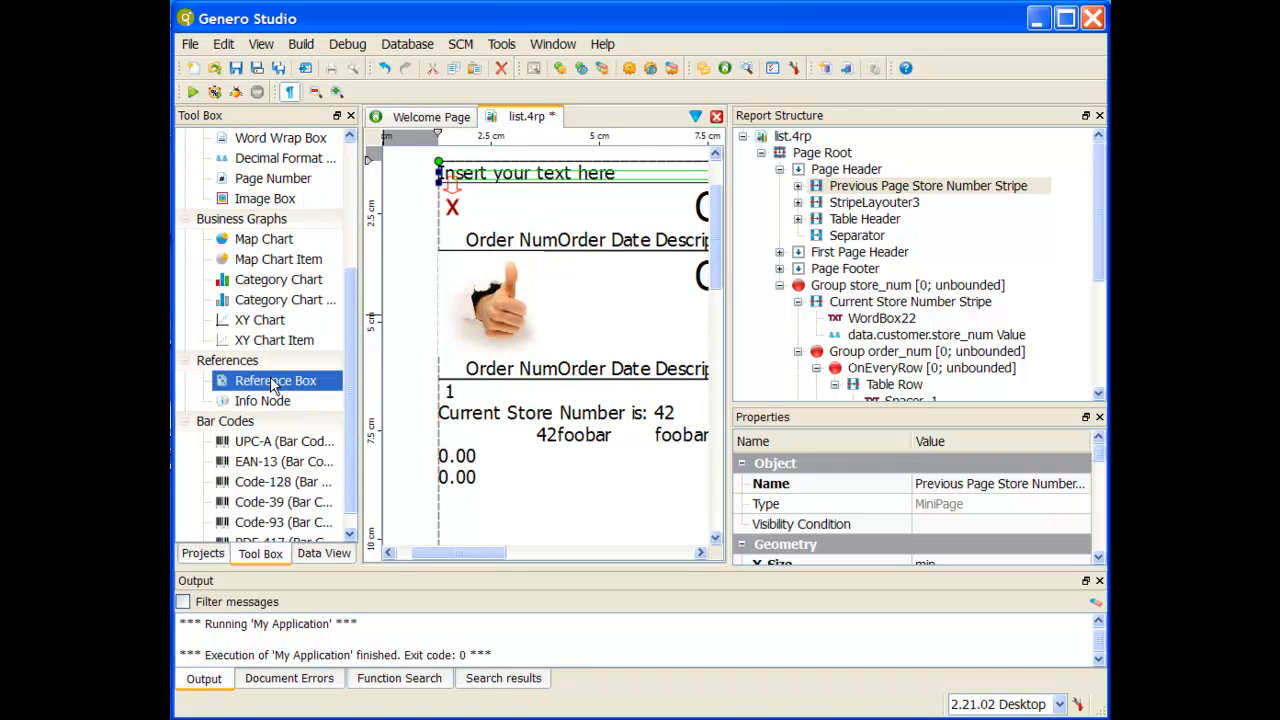
{"action": "left_click", "coordinate": [798, 186]}
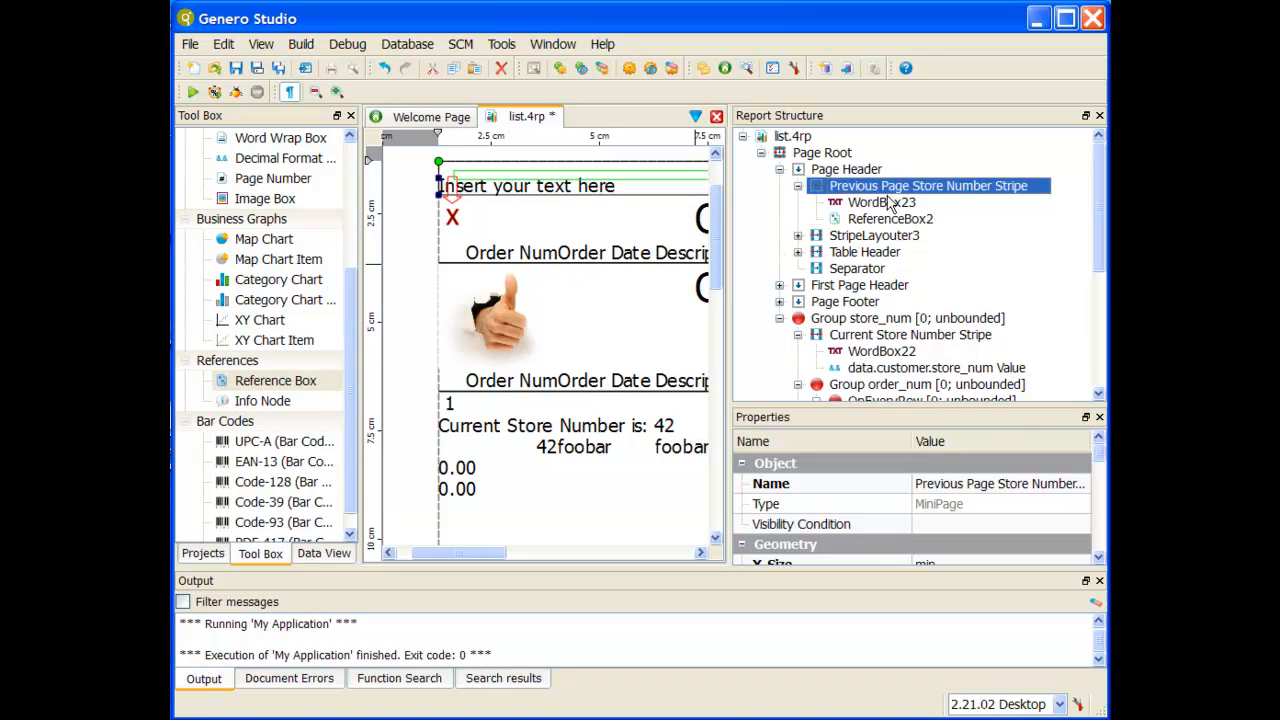
Step: Set the text of the word box in the Previous Page Store Number Stripe to "Previous Page Store Number:"
{"action": "left_click", "coordinate": [885, 202]}
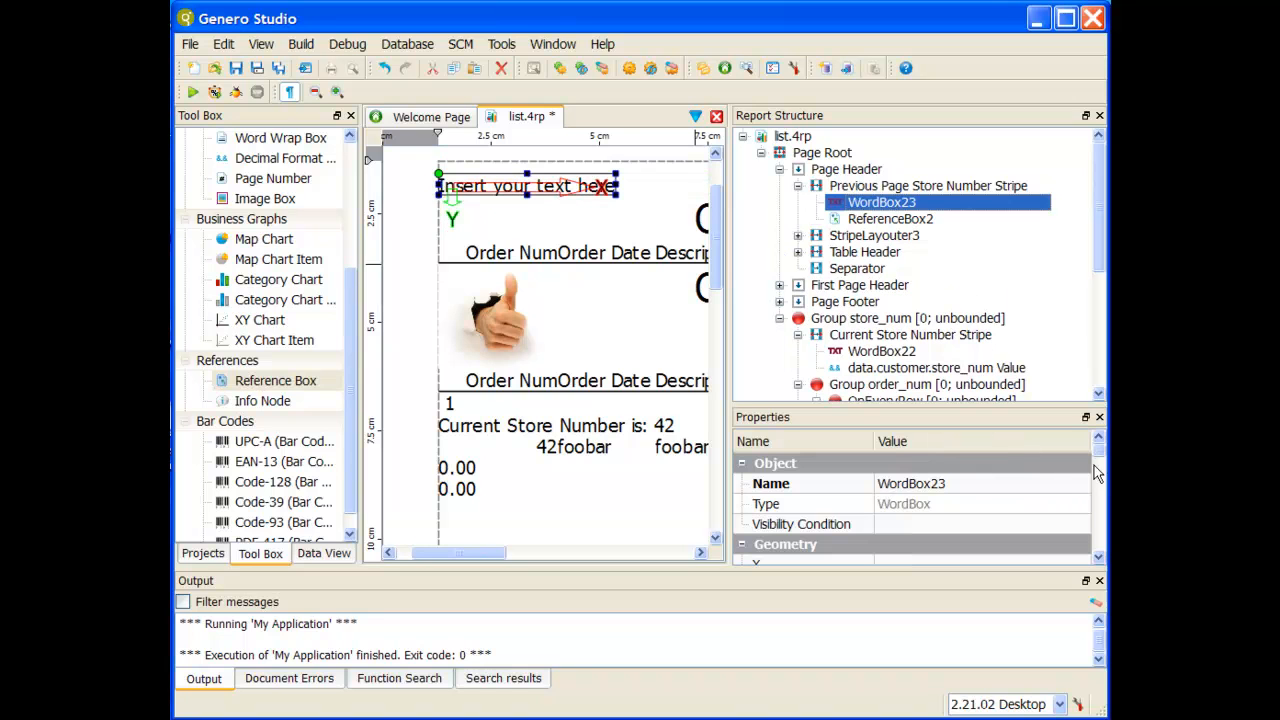
{"action": "left_click_drag", "start_coordinate": [1098, 460], "coordinate": [1098, 532]}
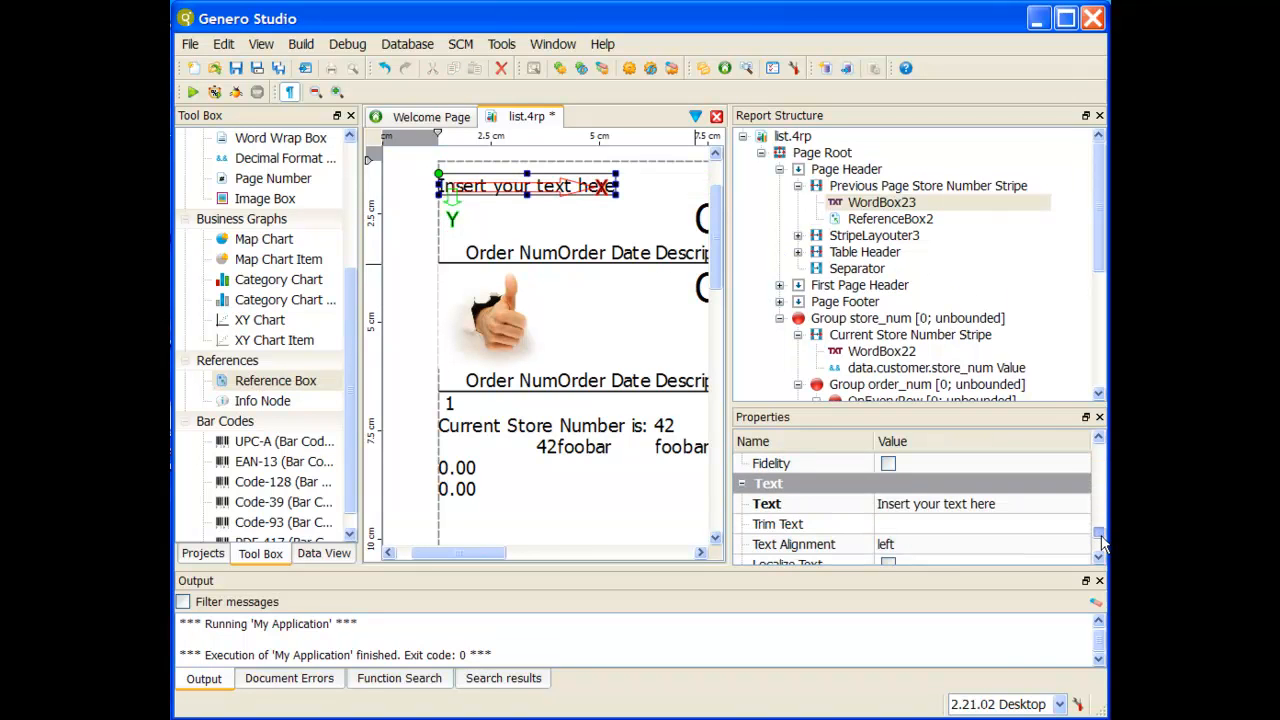
{"action": "left_click", "coordinate": [1020, 513]}
{"action": "type", "text": "Previous Page Store Number"}
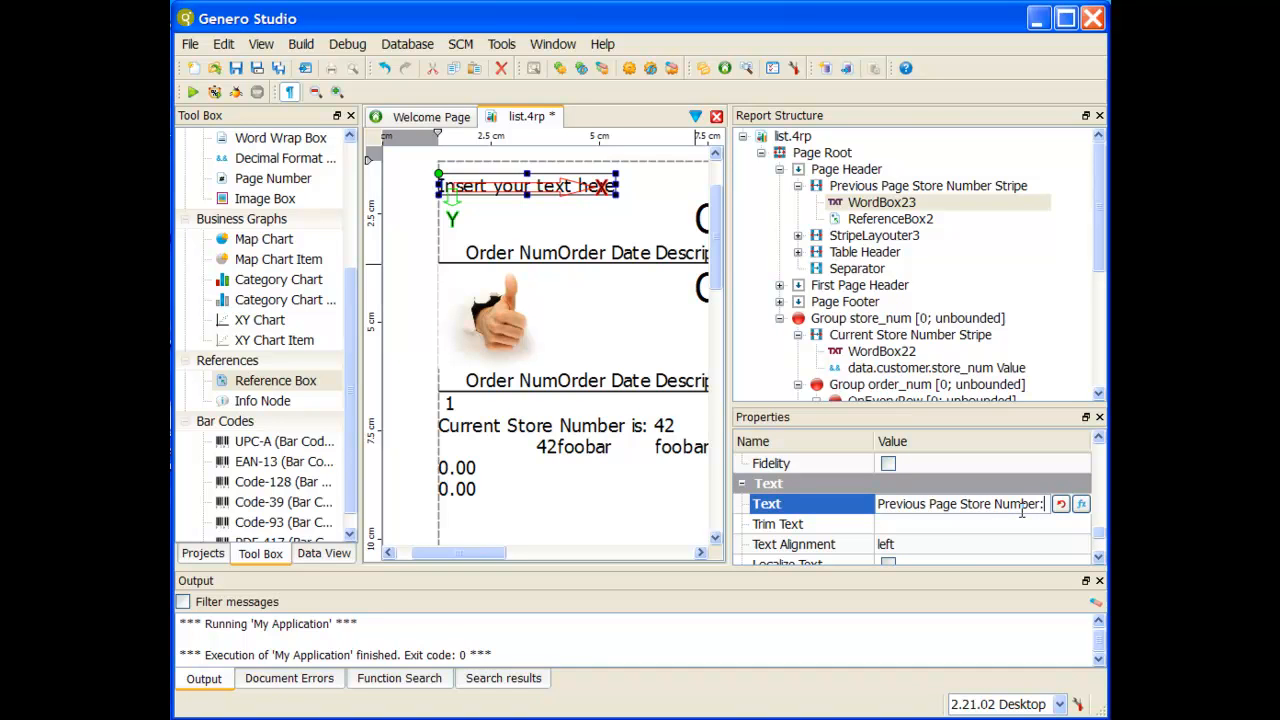
{"action": "type", "text": ":"}
{"action": "key", "text": "Return"}
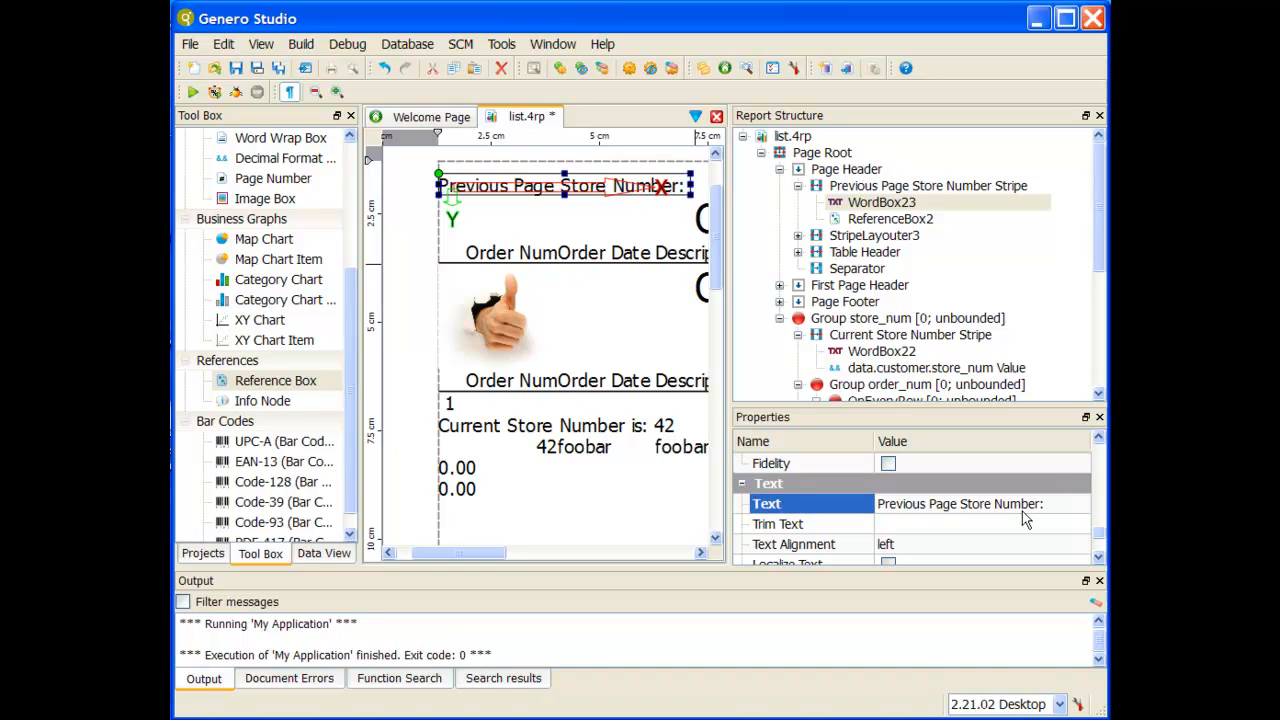
Step: Point the stripe's Reference Box to the Info Node "Previous Row Store Number" and set its default to N/A
{"action": "left_click", "coordinate": [903, 220]}
{"action": "scroll", "coordinate": [961, 491], "scroll_direction": "down", "scroll_amount": 4}
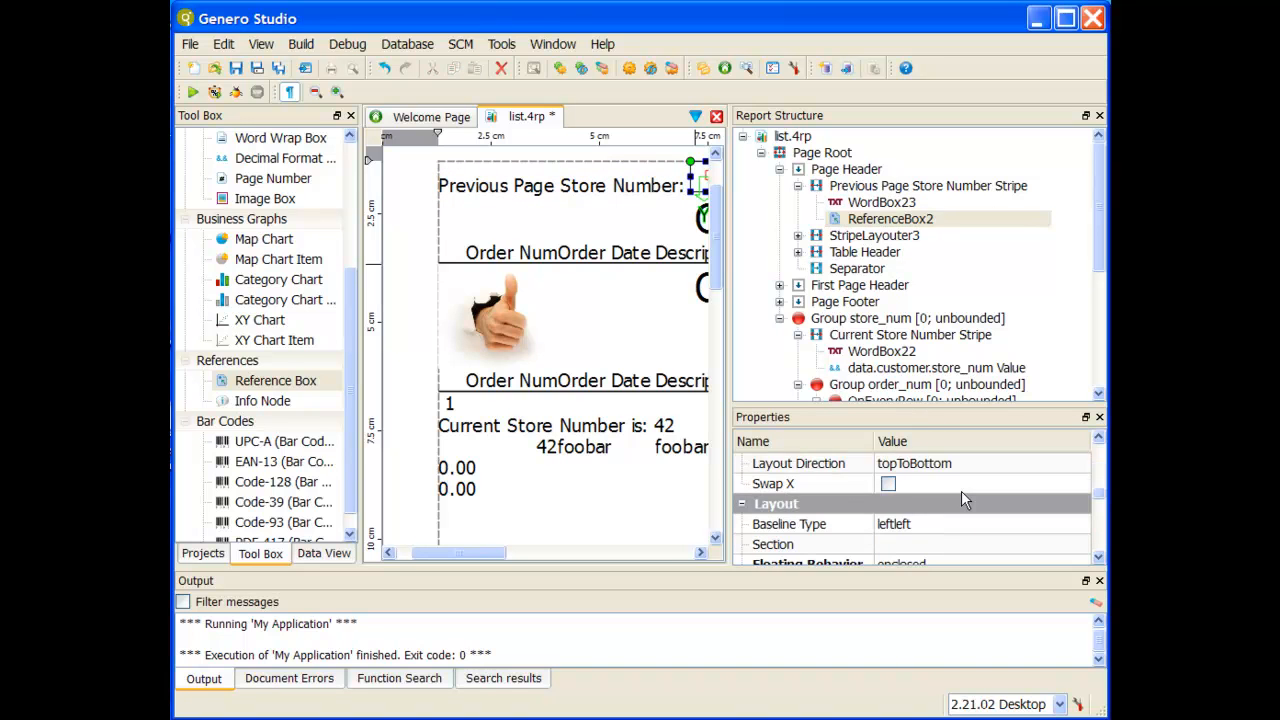
{"action": "scroll", "coordinate": [961, 490], "scroll_direction": "down", "scroll_amount": 5}
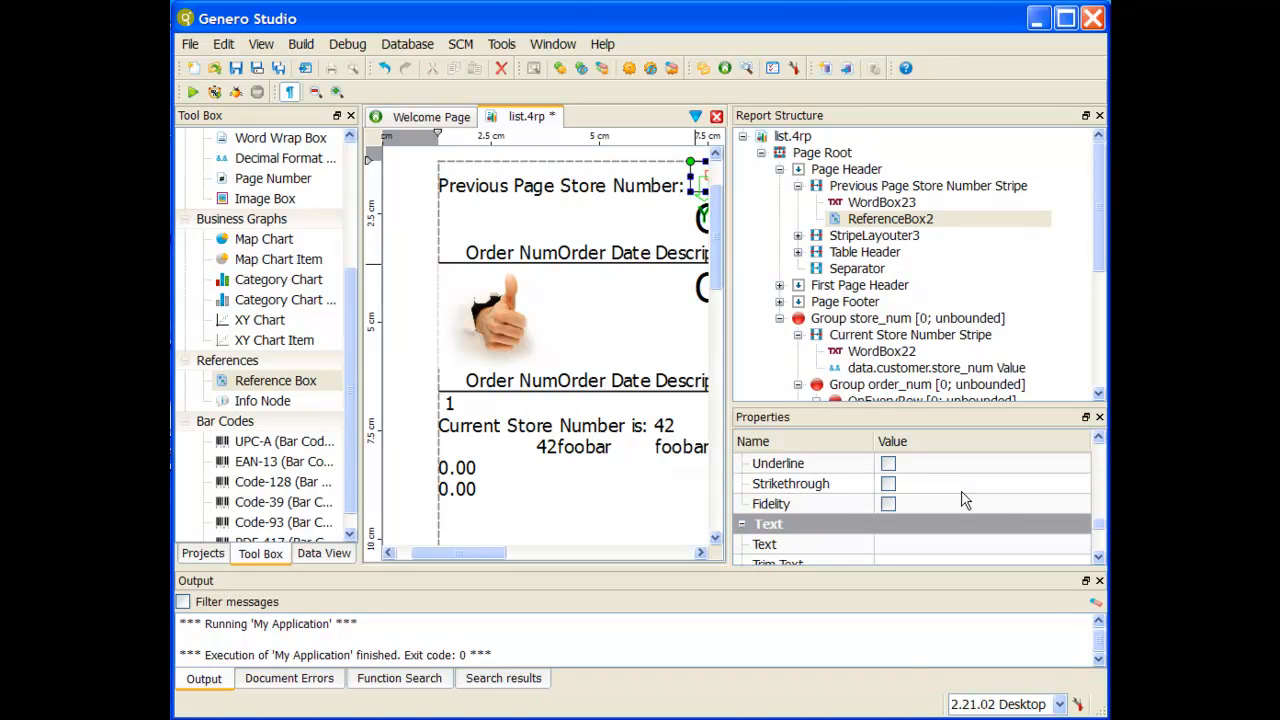
{"action": "scroll", "coordinate": [961, 495], "scroll_direction": "down", "scroll_amount": 3}
{"action": "scroll", "coordinate": [963, 498], "scroll_direction": "up", "scroll_amount": 2}
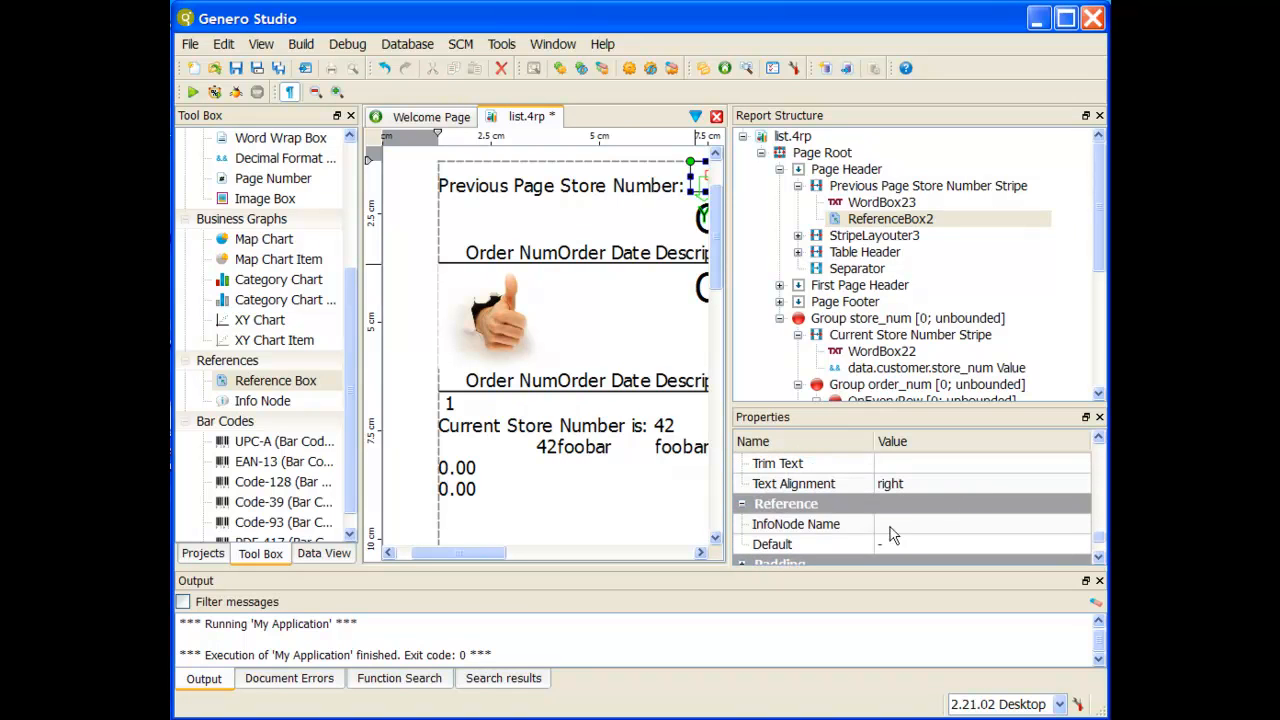
{"action": "left_click", "coordinate": [866, 526]}
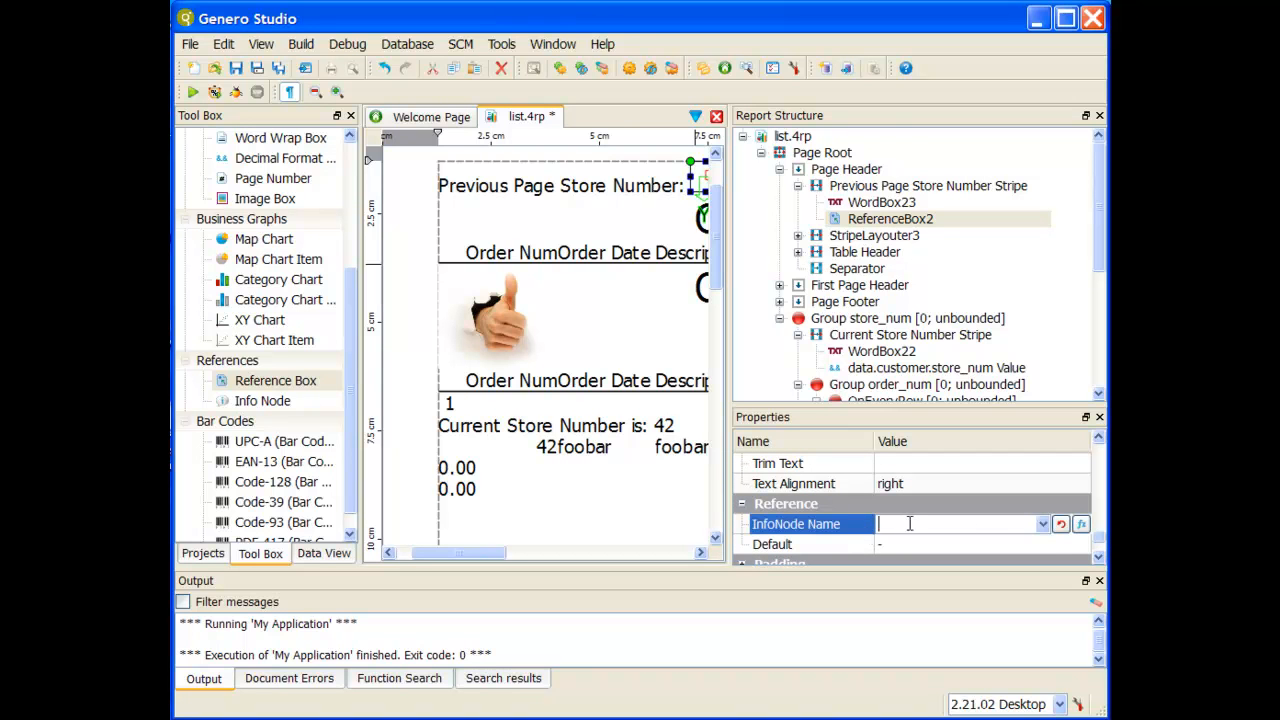
{"action": "left_click", "coordinate": [1044, 526]}
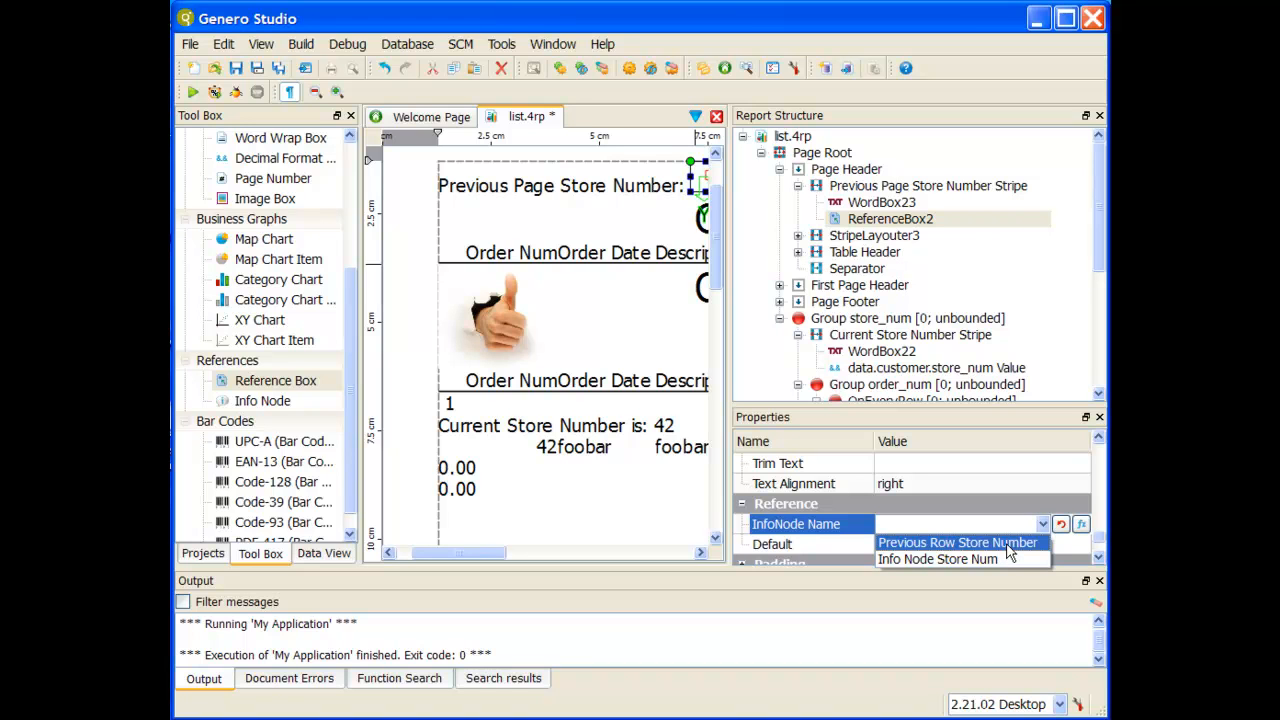
{"action": "left_click", "coordinate": [1010, 545]}
{"action": "left_click", "coordinate": [908, 482]}
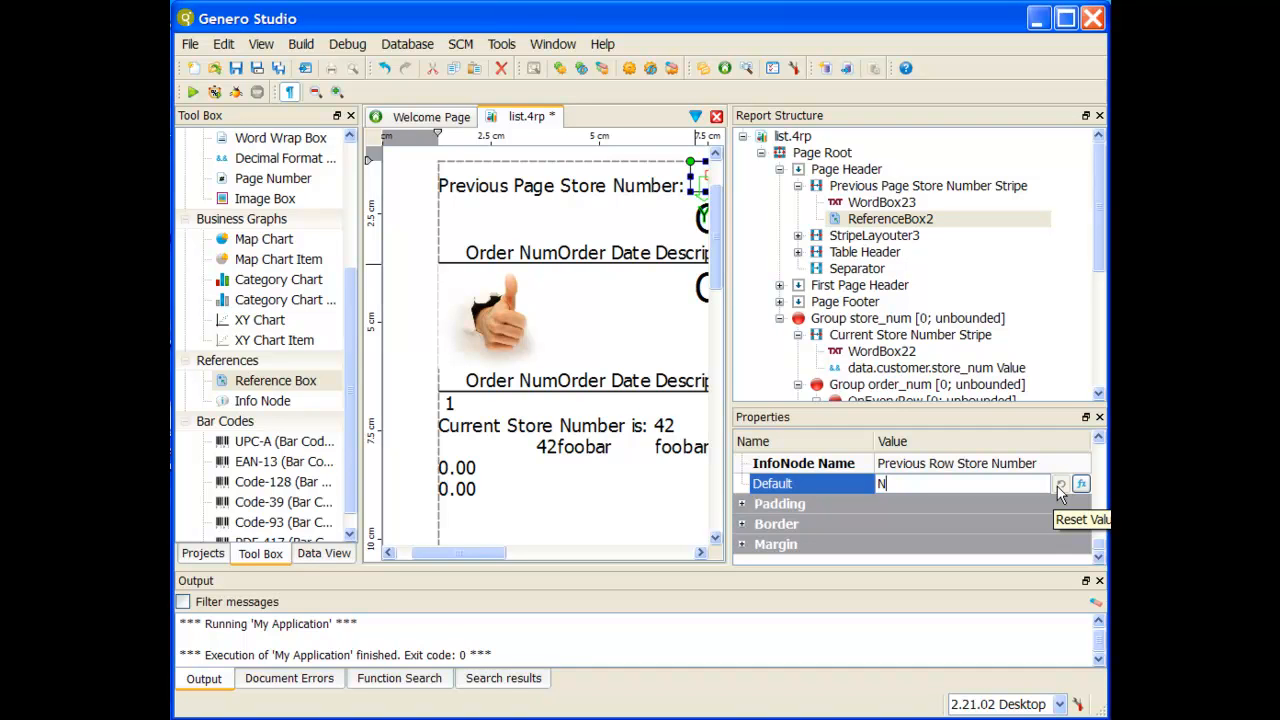
{"action": "left_click", "coordinate": [1052, 465]}
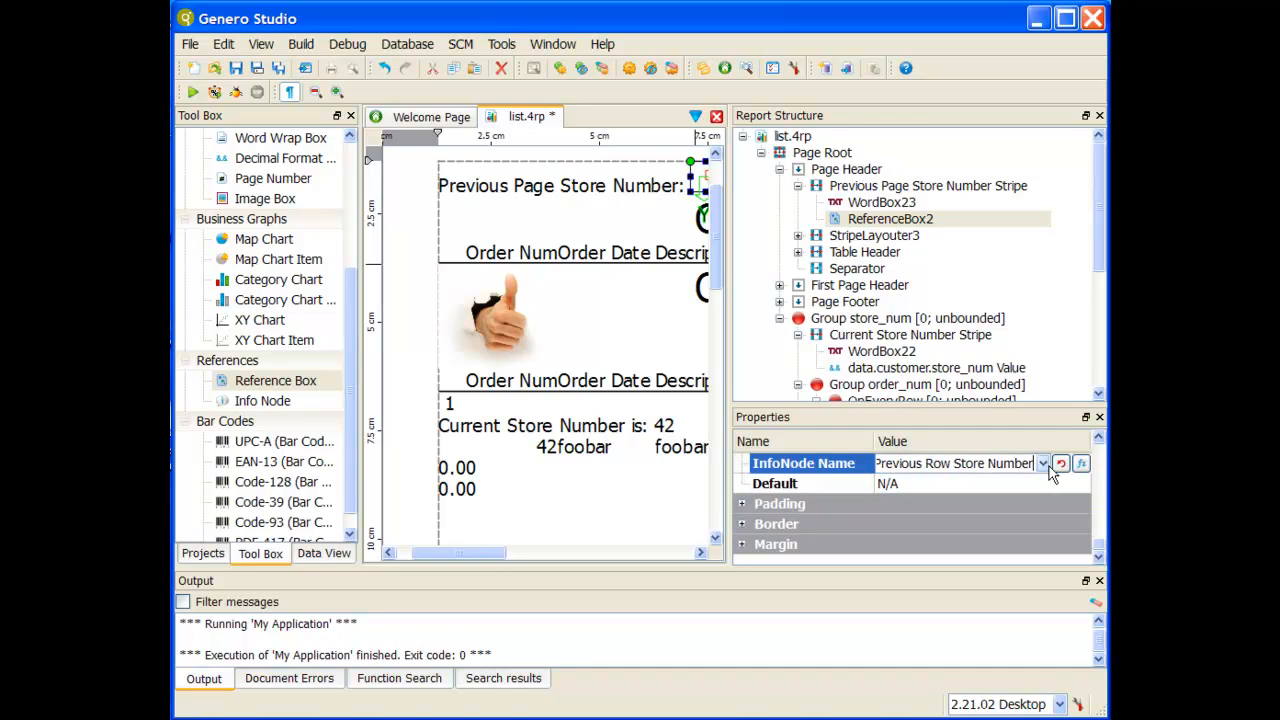
Step: Review the document errors for list.4rp and select the entry that concerns the new Reference Box
{"action": "scroll", "coordinate": [920, 492], "scroll_direction": "up", "scroll_amount": 1}
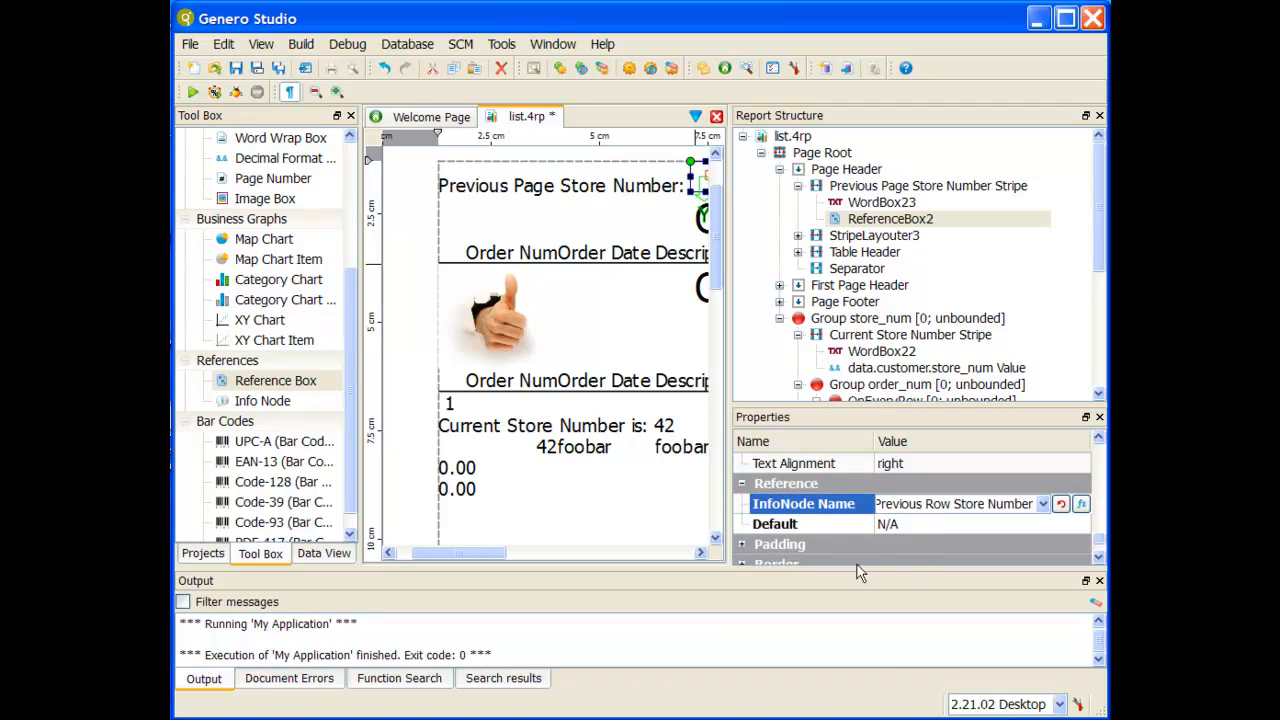
{"action": "left_click", "coordinate": [295, 682]}
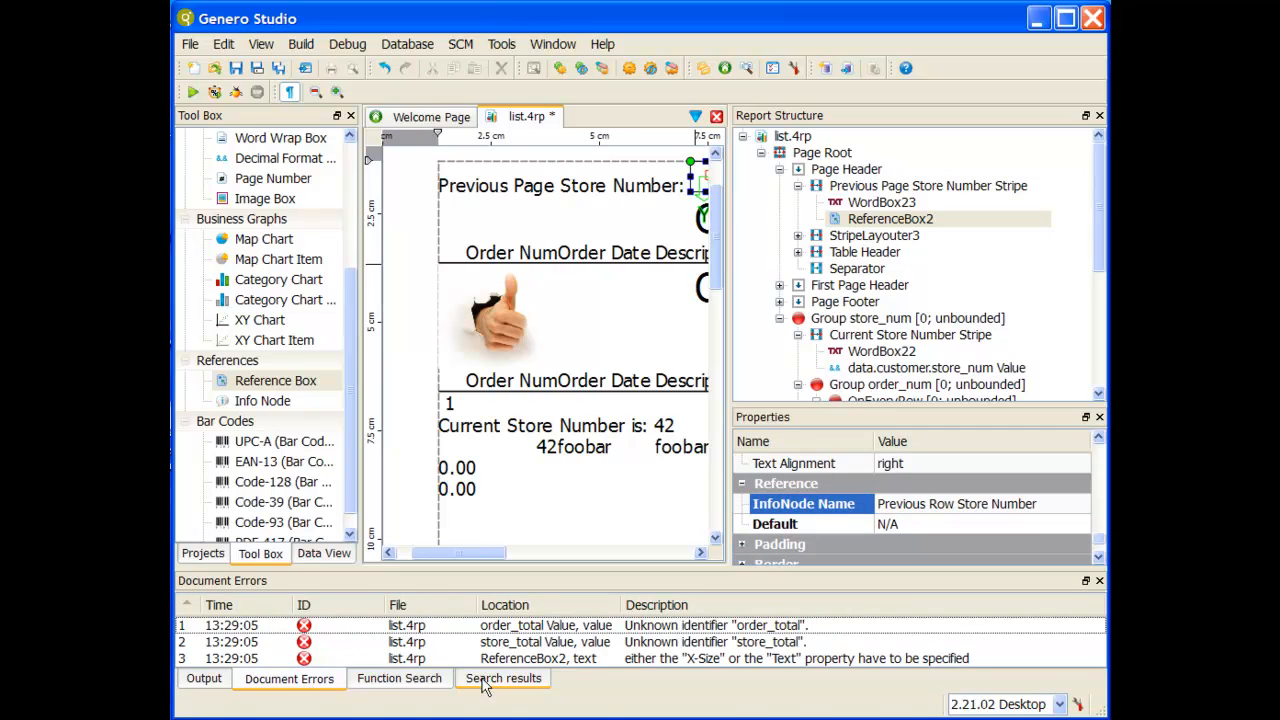
{"action": "left_click", "coordinate": [722, 658]}
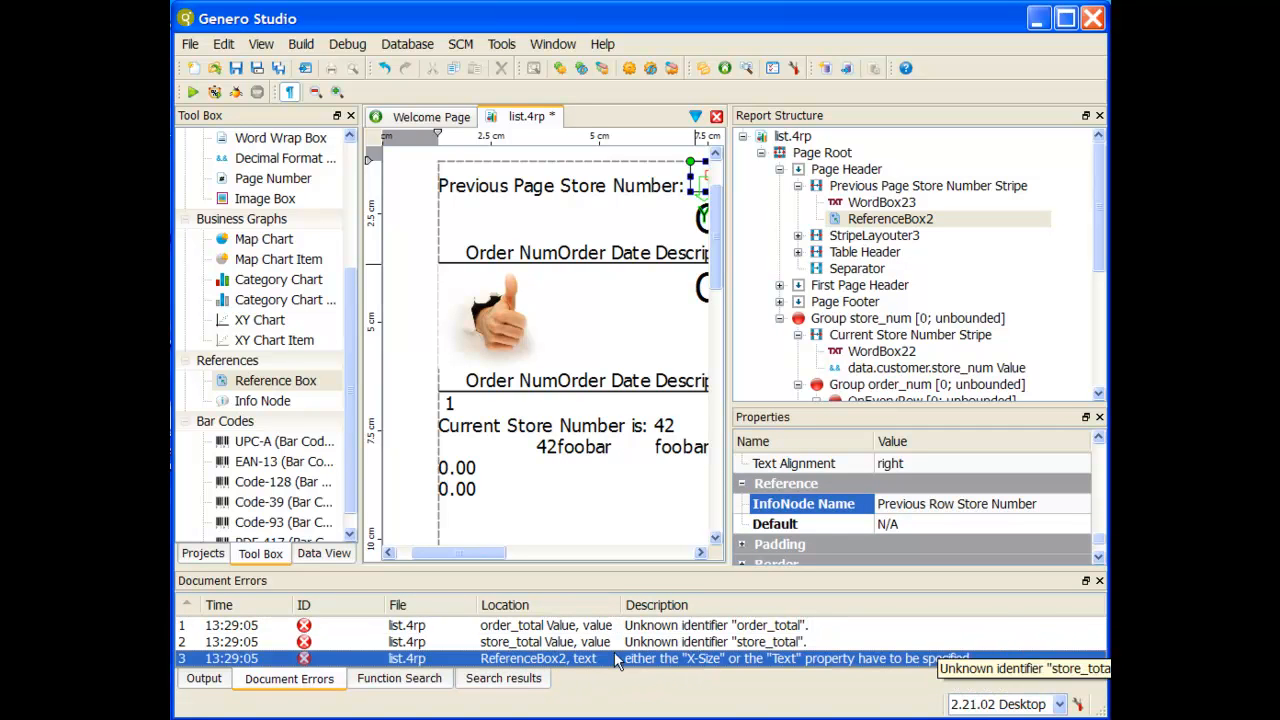
Step: Set the X-Size property of the Reference Box in the Previous Page Store Number Stripe to min
{"action": "left_click", "coordinate": [1101, 465]}
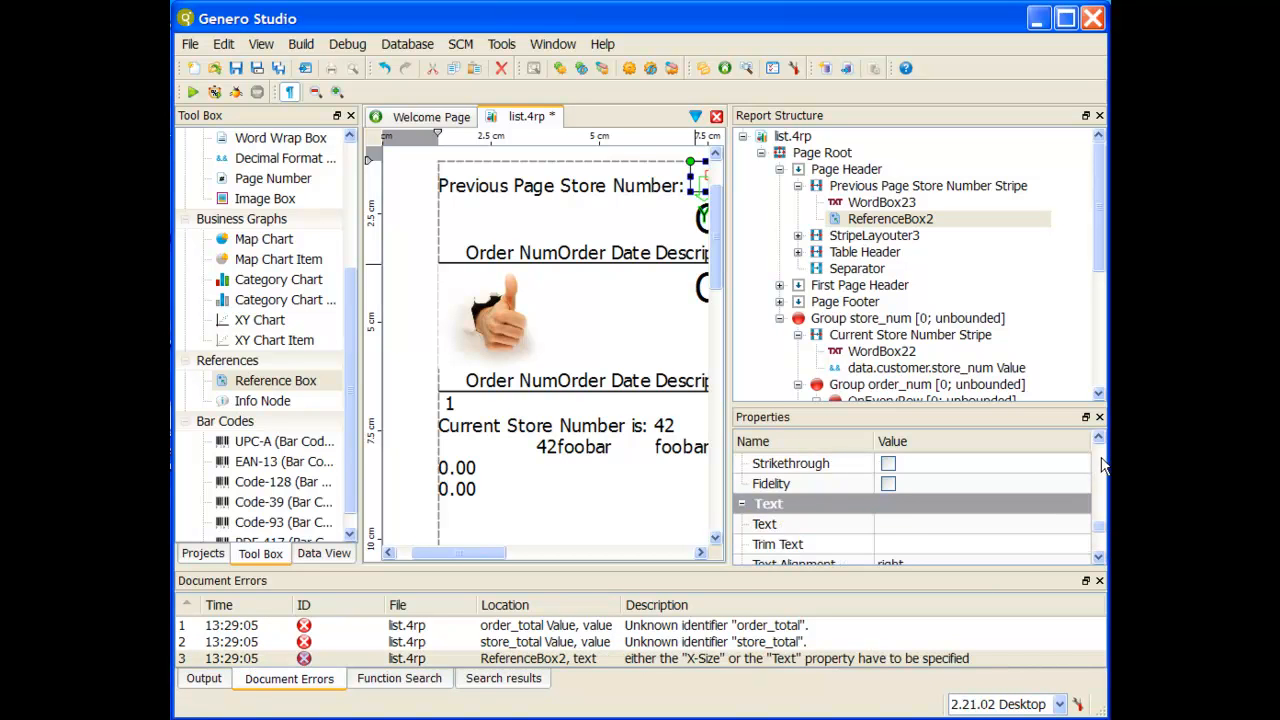
{"action": "left_click", "coordinate": [1101, 465]}
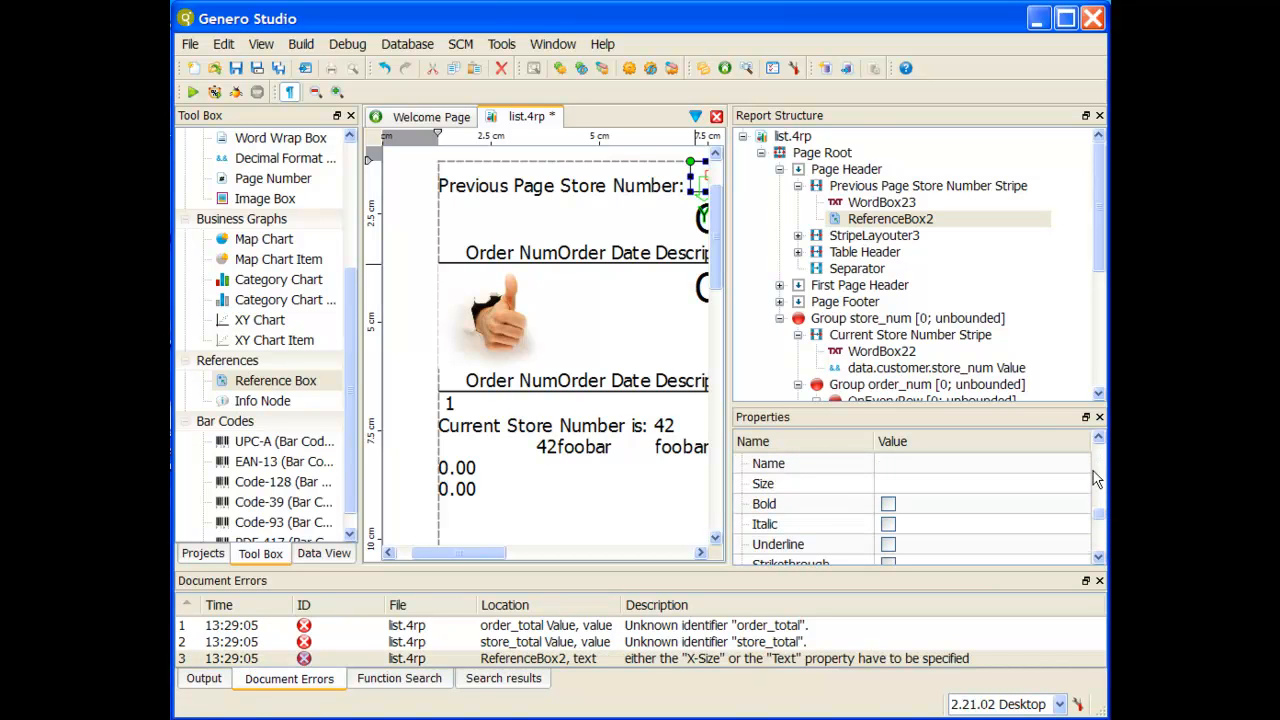
{"action": "left_click", "coordinate": [1095, 477]}
{"action": "left_click", "coordinate": [1094, 479]}
{"action": "scroll", "coordinate": [1092, 479], "scroll_direction": "down", "scroll_amount": 2}
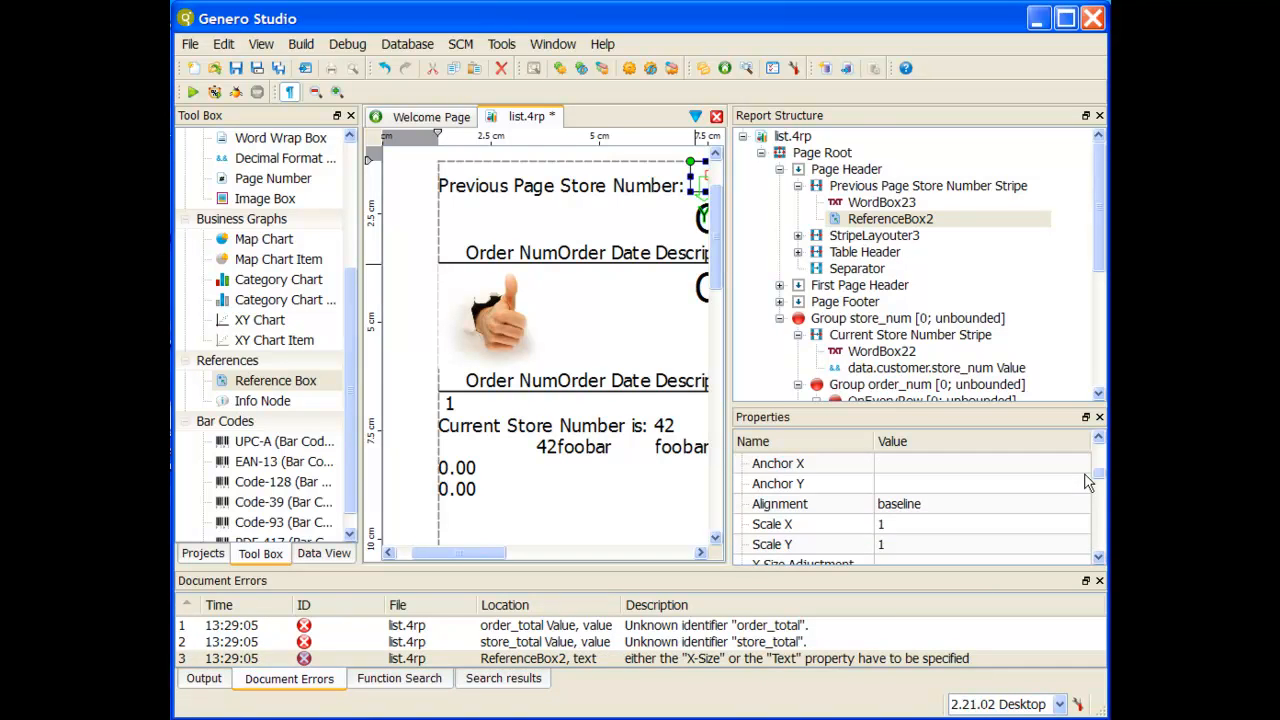
{"action": "scroll", "coordinate": [1027, 489], "scroll_direction": "up", "scroll_amount": 3}
{"action": "scroll", "coordinate": [940, 546], "scroll_direction": "down", "scroll_amount": 1}
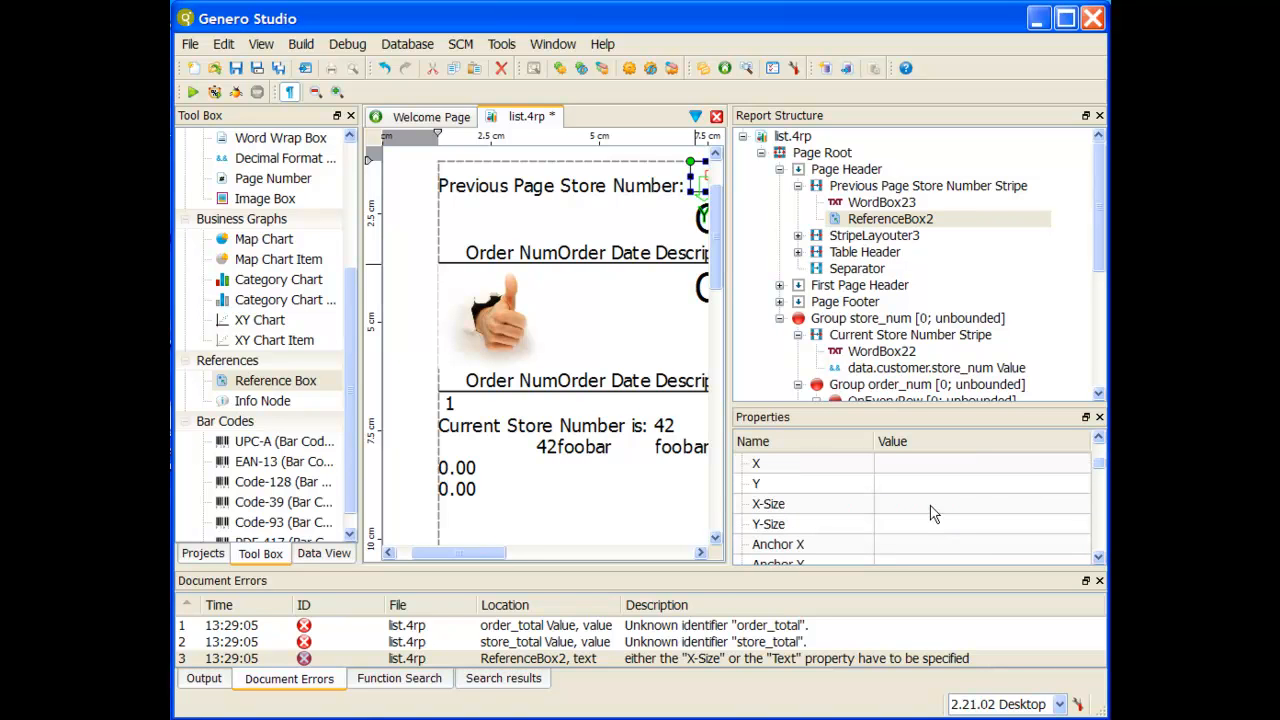
{"action": "left_click", "coordinate": [930, 504]}
{"action": "type", "text": "m"}
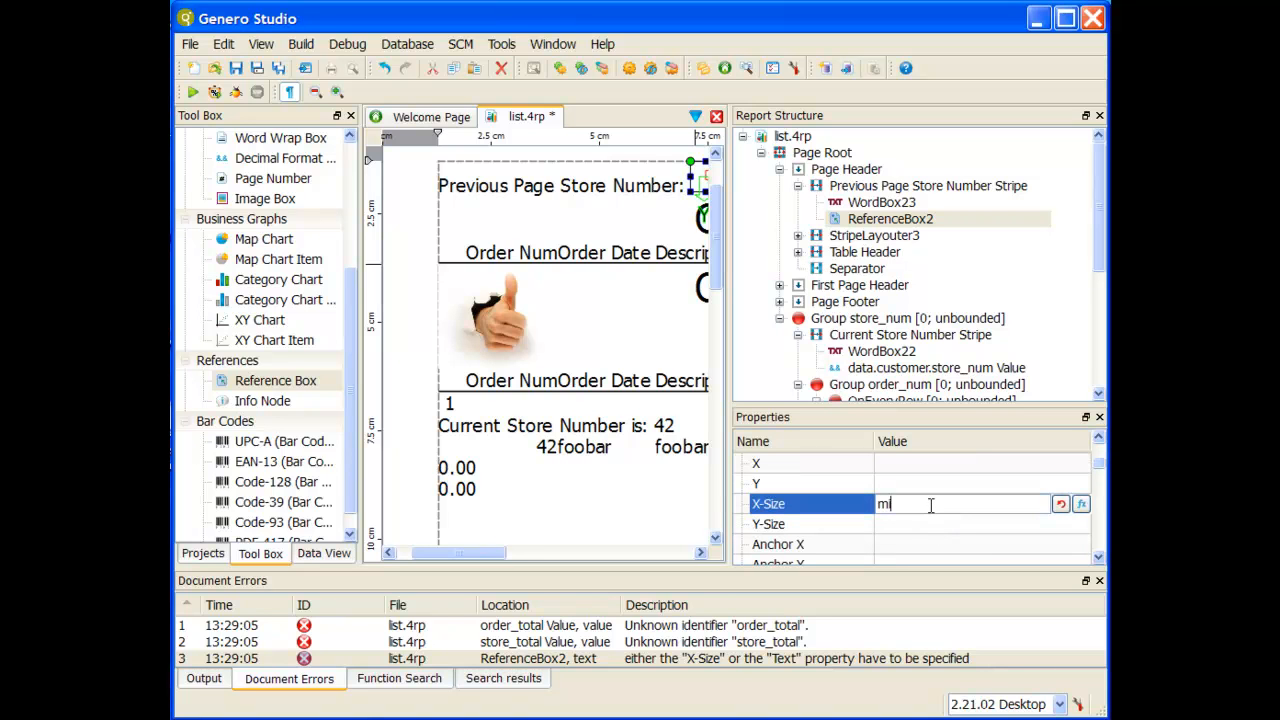
{"action": "type", "text": "in"}
{"action": "key", "text": "Return"}
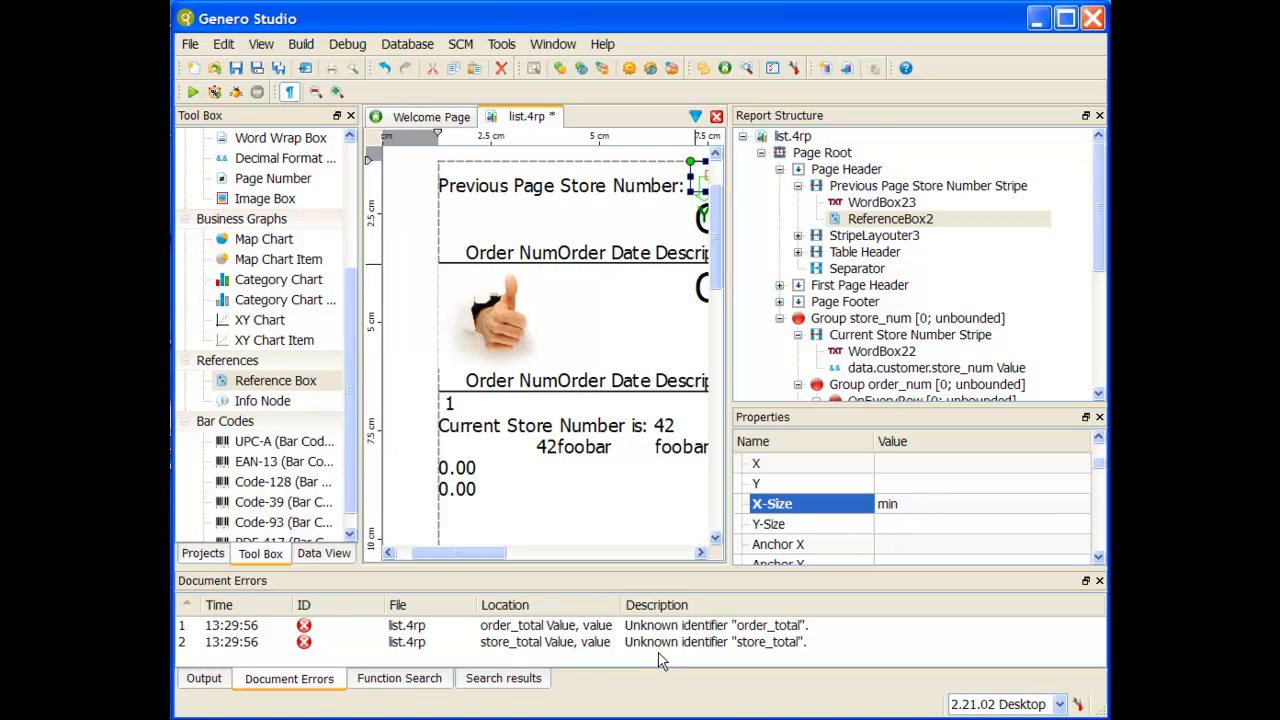
Step: Save and run the report, and check the previous and current store number lines on pages 2, 3 and the last page
{"action": "left_click", "coordinate": [237, 68]}
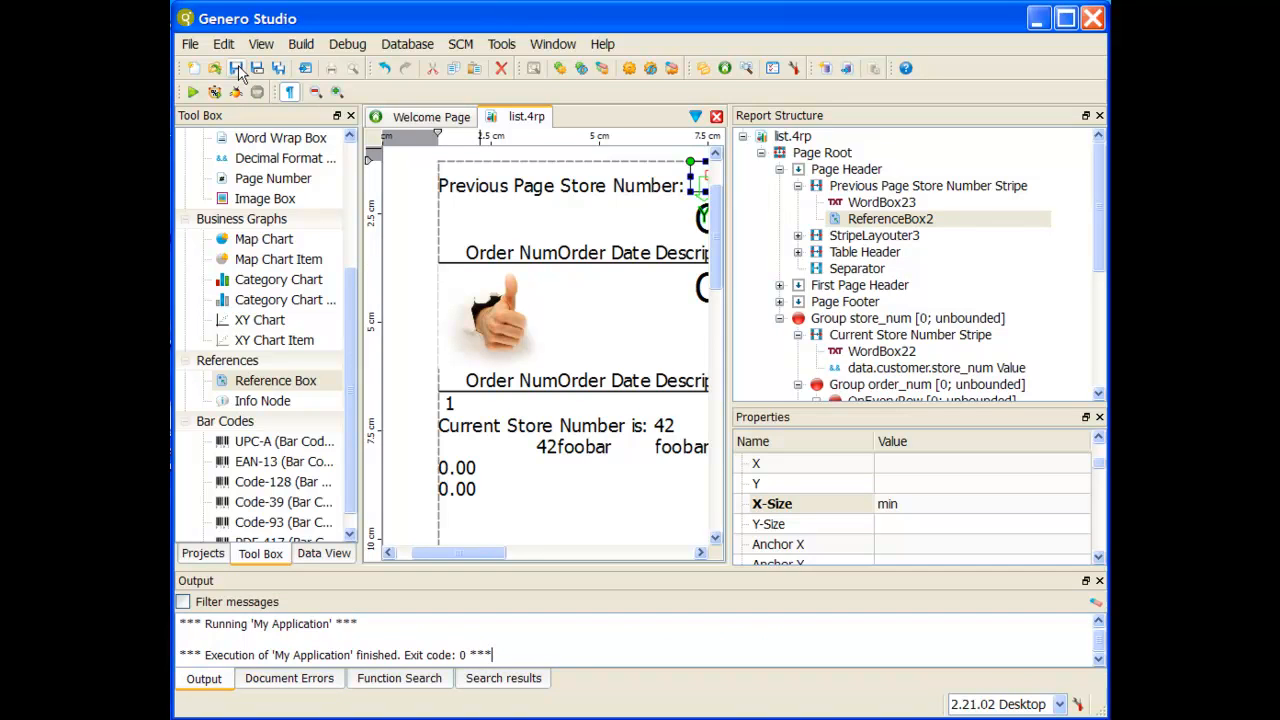
{"action": "left_click", "coordinate": [193, 92]}
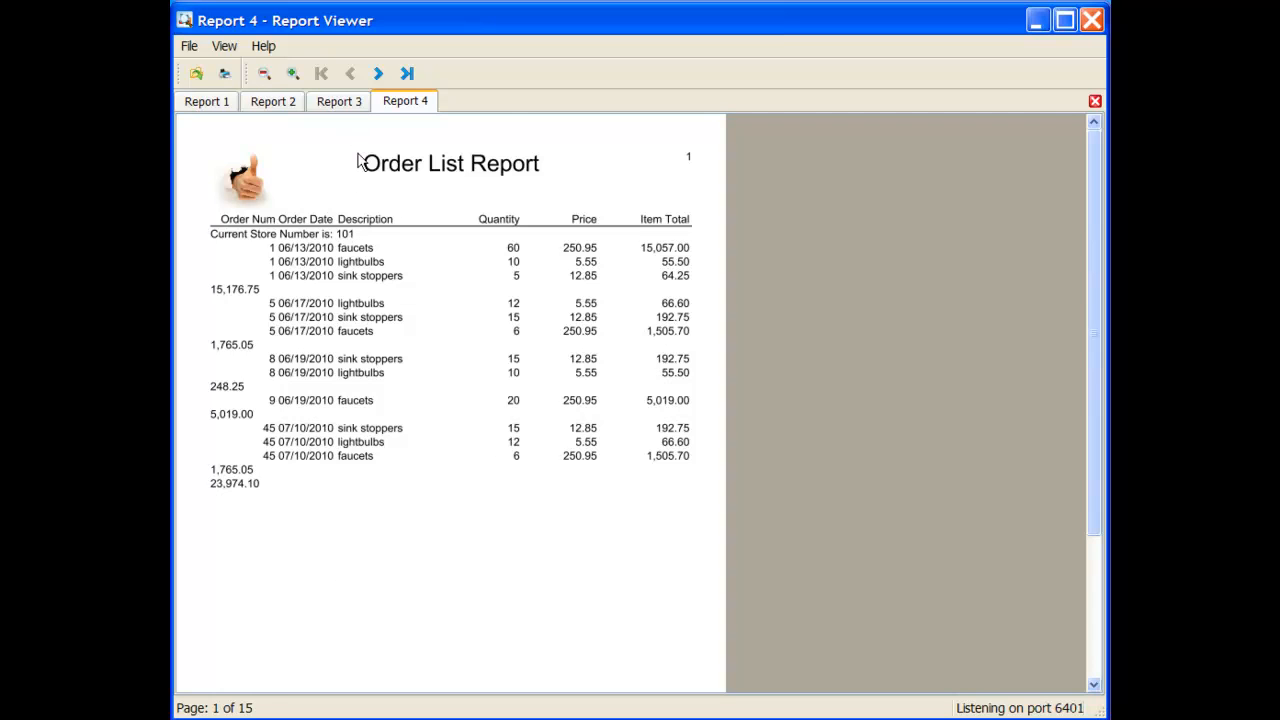
{"action": "left_click", "coordinate": [378, 76]}
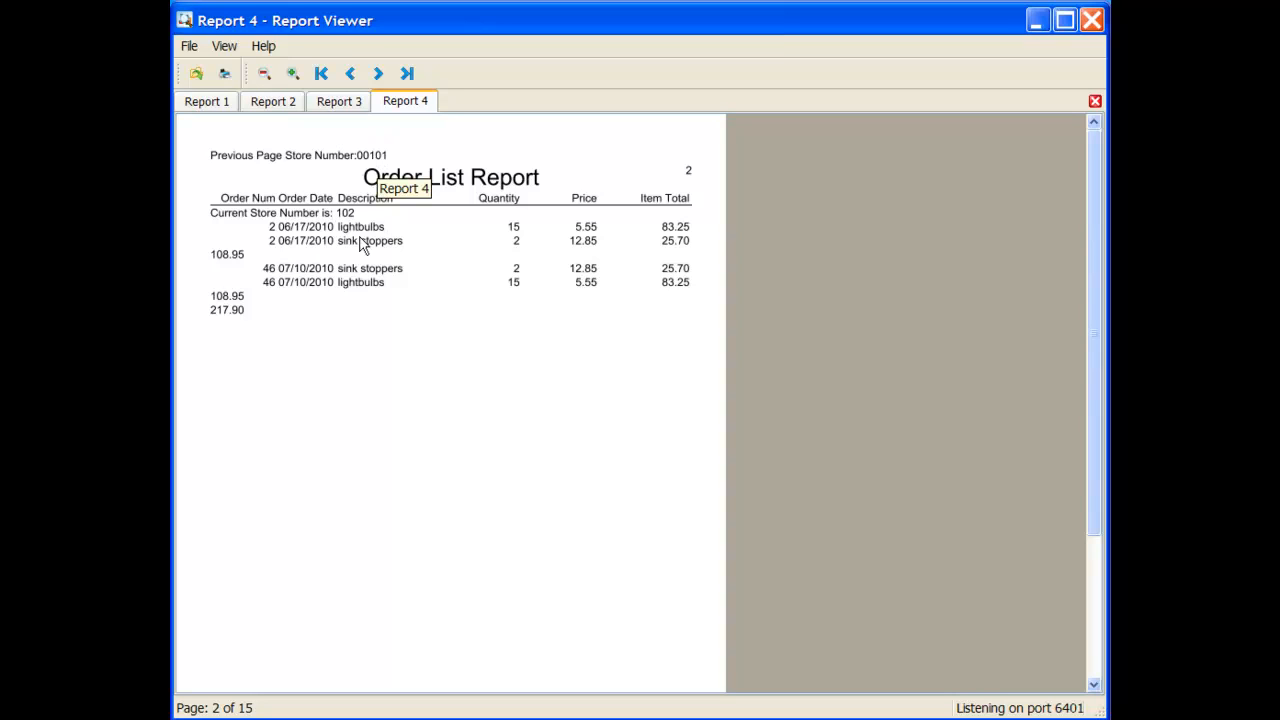
{"action": "left_click", "coordinate": [384, 75]}
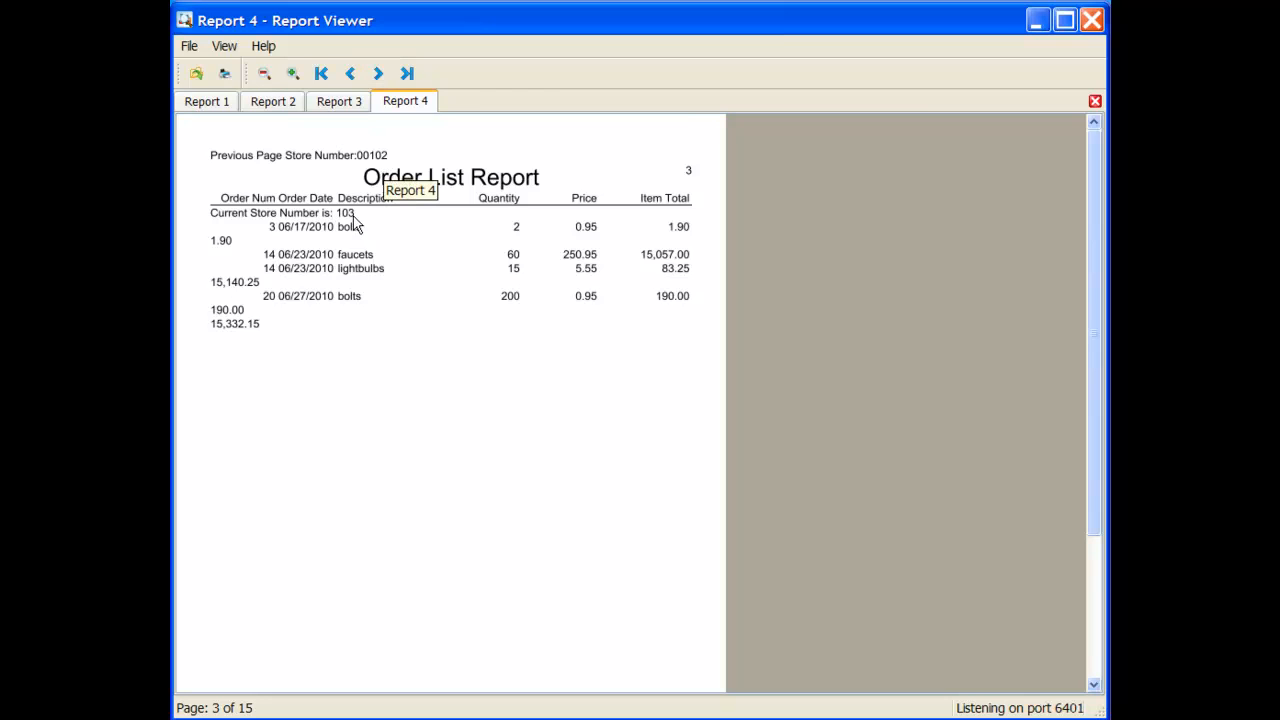
{"action": "left_click", "coordinate": [408, 74]}
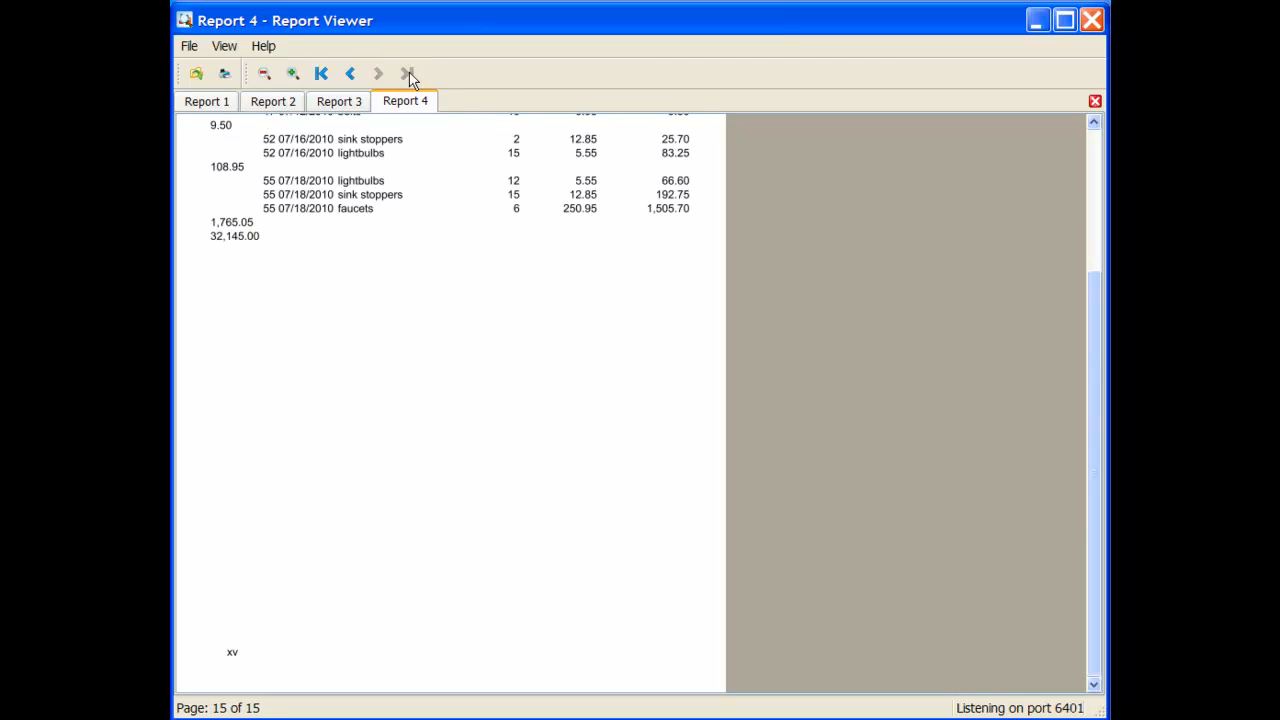
{"action": "scroll", "coordinate": [408, 247], "scroll_direction": "up", "scroll_amount": 3}
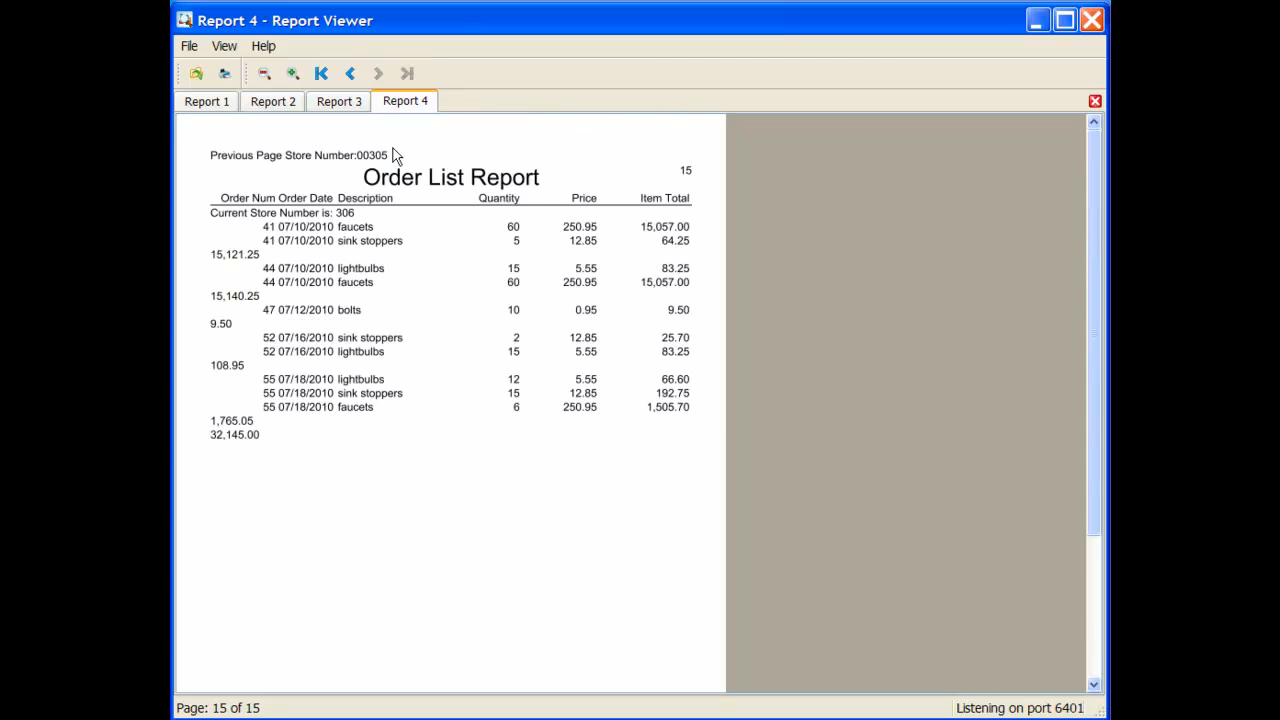